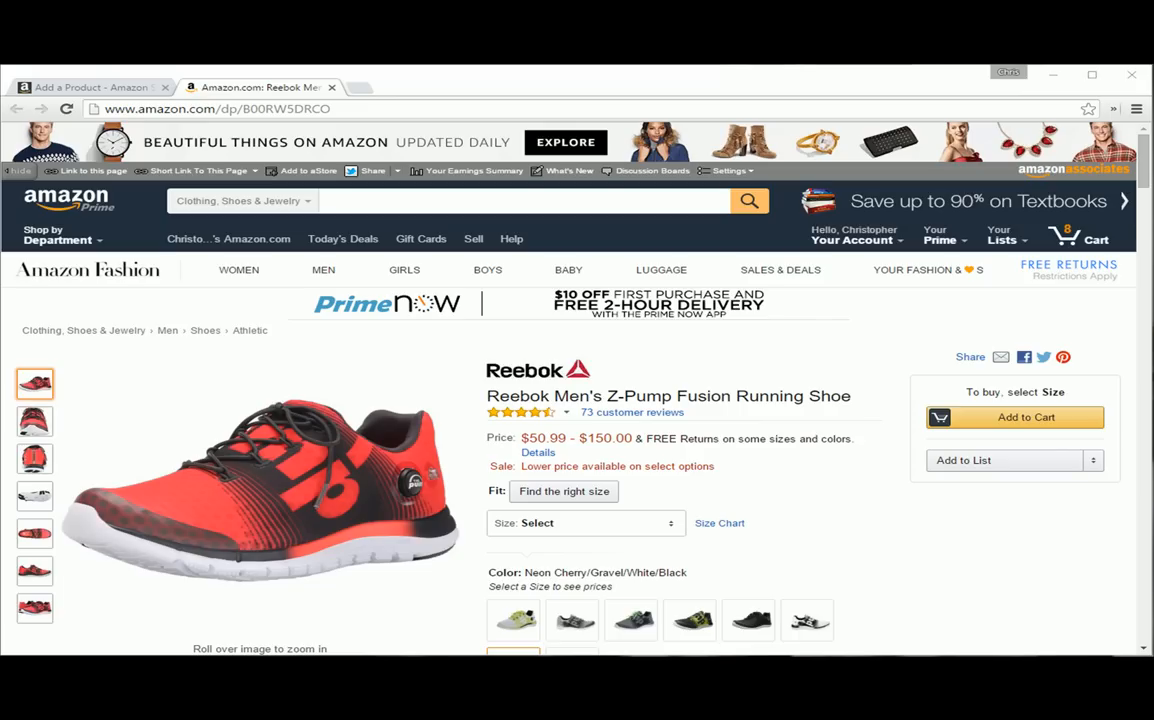
- Examine all color options offered on the Reebok Men's Z-Pump Fusion Running Shoe listing
{"action": "scroll", "coordinate": [830, 525], "scroll_direction": "down", "scroll_amount": 2}
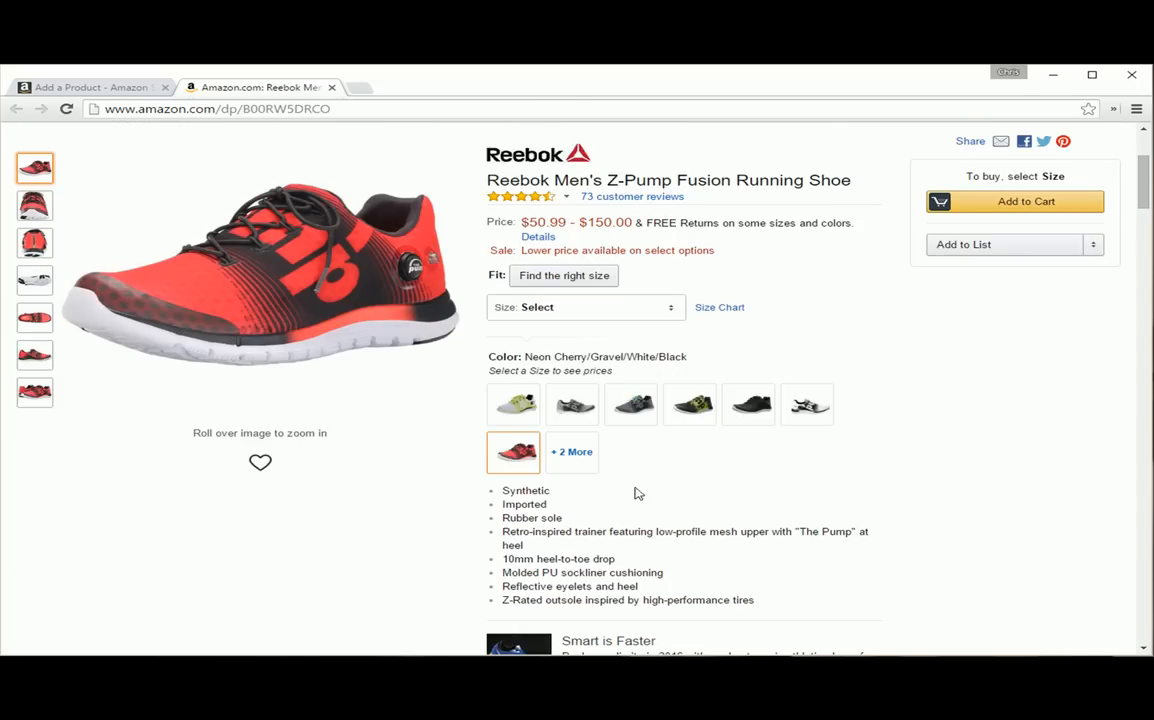
{"action": "left_click", "coordinate": [592, 466]}
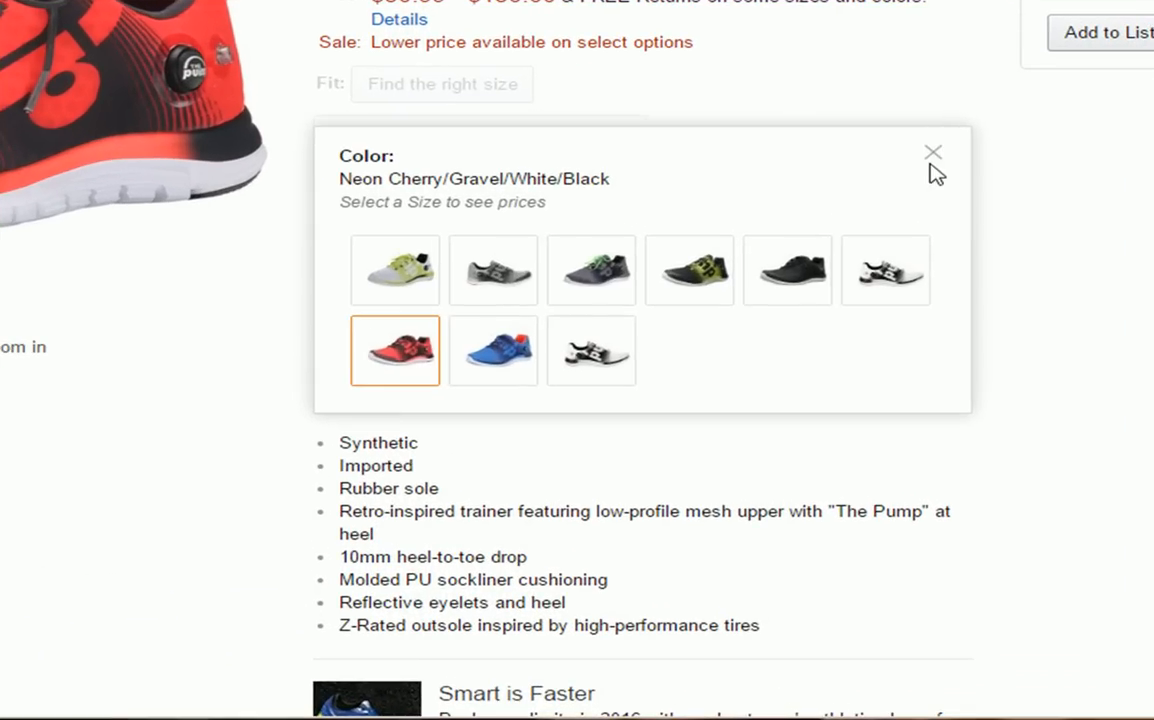
{"action": "left_click", "coordinate": [917, 189]}
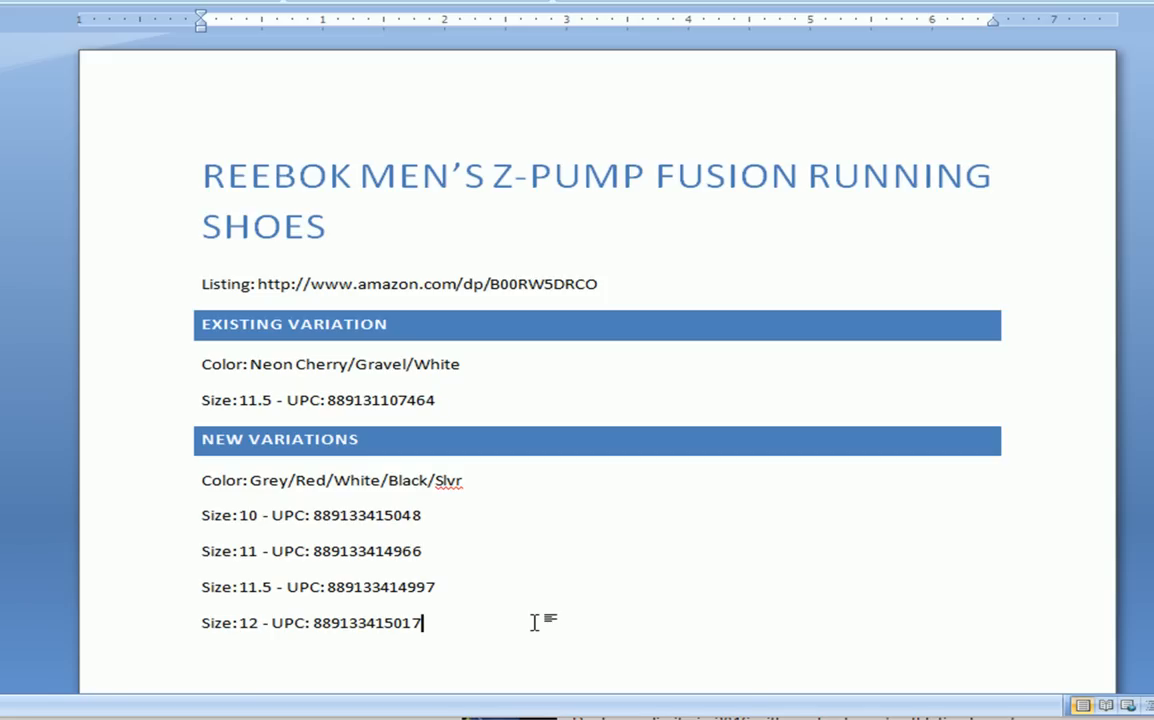
- Review the existing variation's color, size and UPC in the Word document
{"action": "left_click", "coordinate": [465, 406]}
{"action": "left_click_drag", "start_coordinate": [466, 366], "coordinate": [259, 368]}
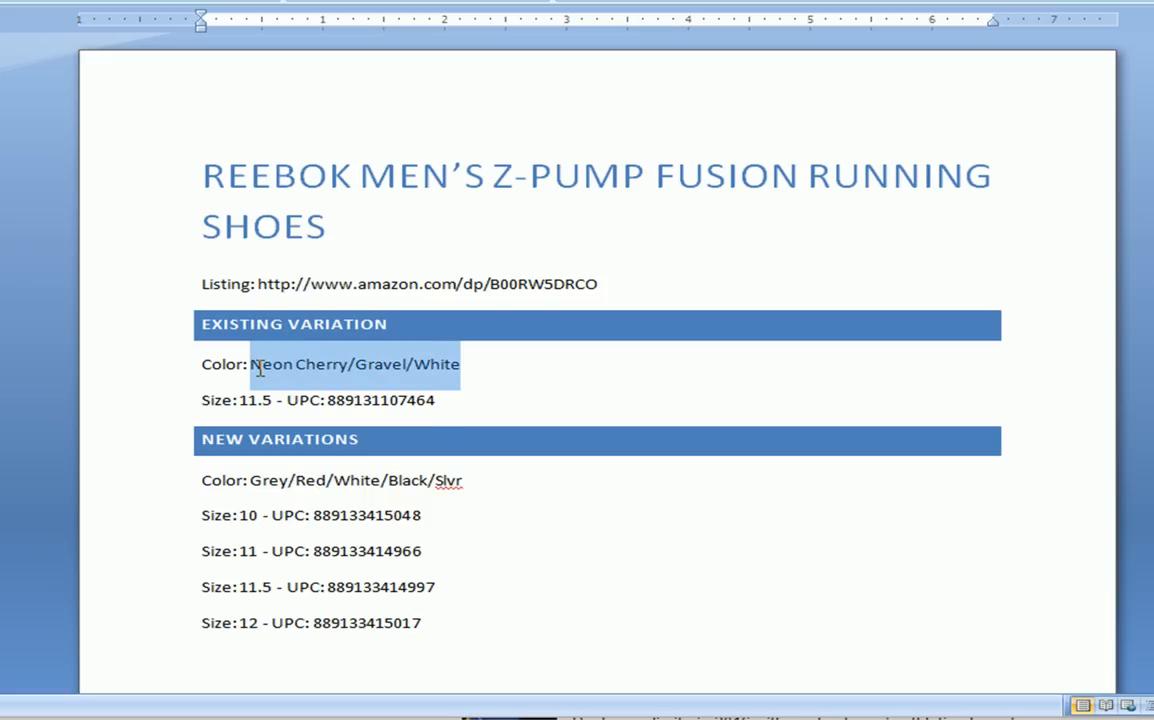
{"action": "left_click", "coordinate": [488, 365]}
{"action": "double_click", "coordinate": [379, 400]}
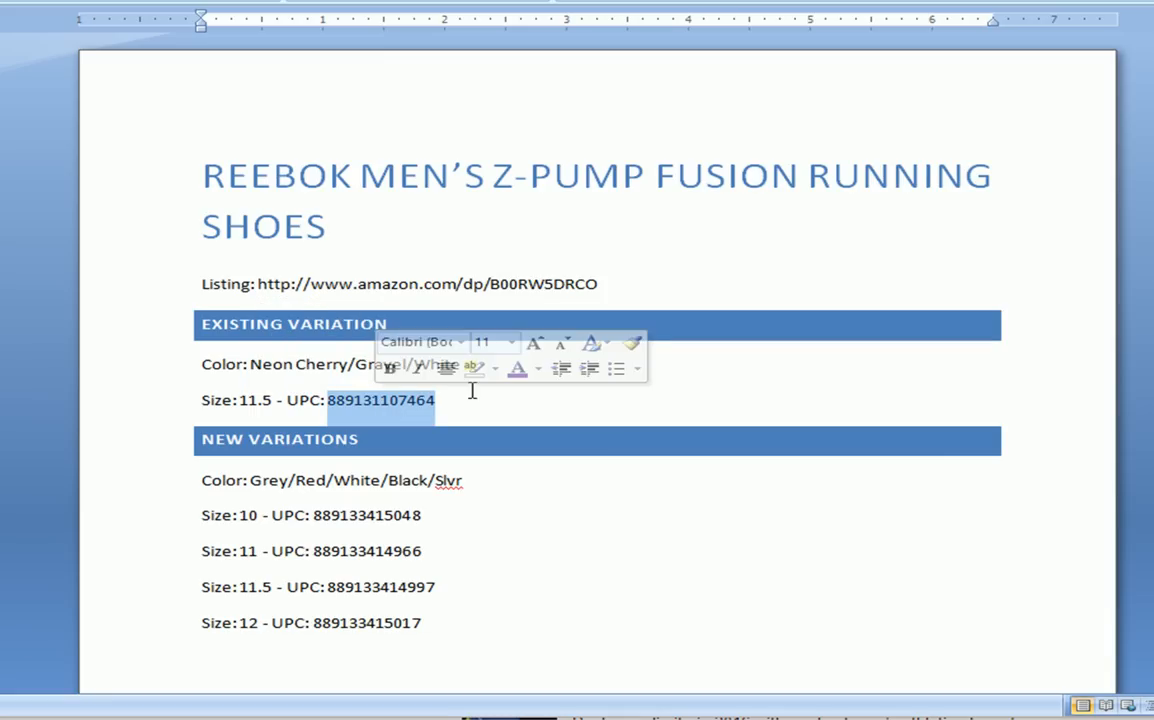
{"action": "left_click_drag", "start_coordinate": [241, 400], "coordinate": [270, 400]}
{"action": "left_click", "coordinate": [533, 400]}
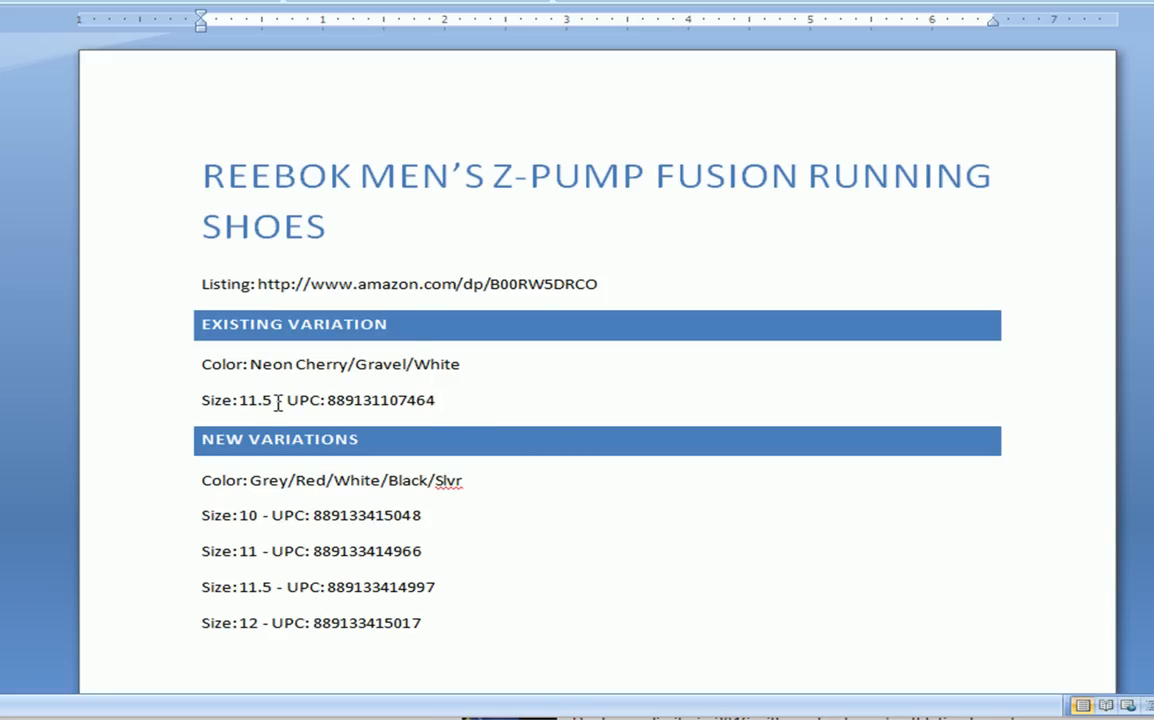
- Switch back to the Amazon listing in the browser and check the sizes offered for Neon Cherry/Gravel/White/Black
{"action": "left_click", "coordinate": [505, 717]}
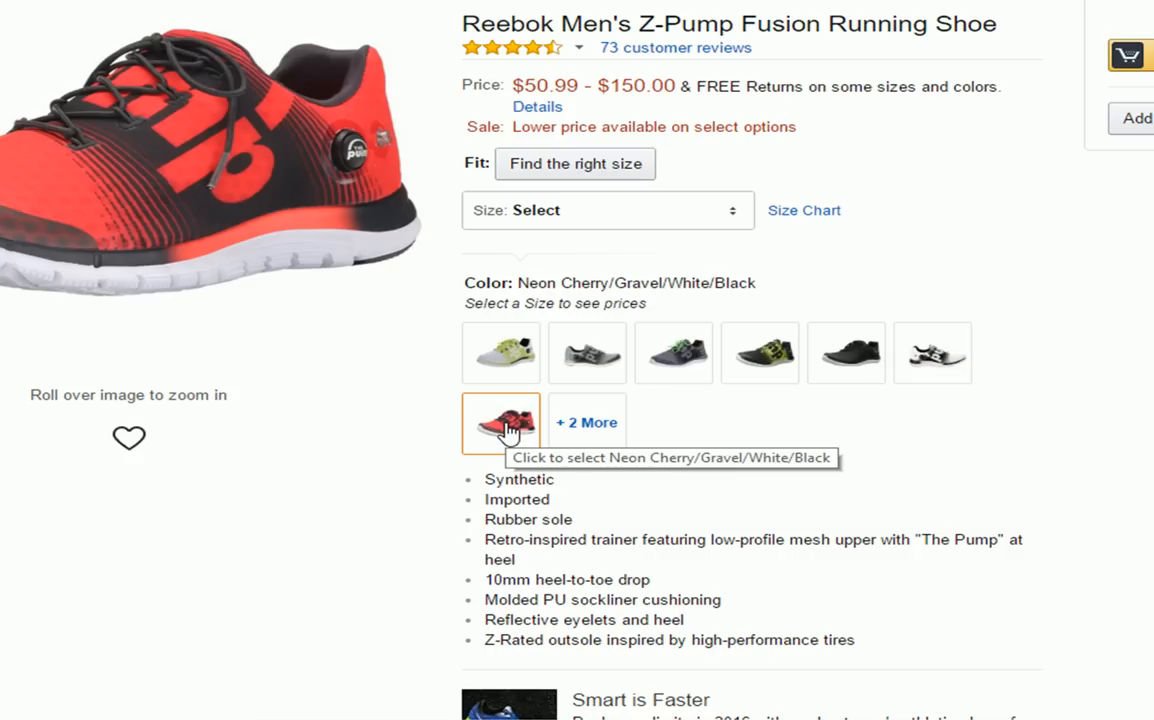
{"action": "left_click", "coordinate": [740, 213]}
{"action": "scroll", "coordinate": [668, 421], "scroll_direction": "down", "scroll_amount": 5}
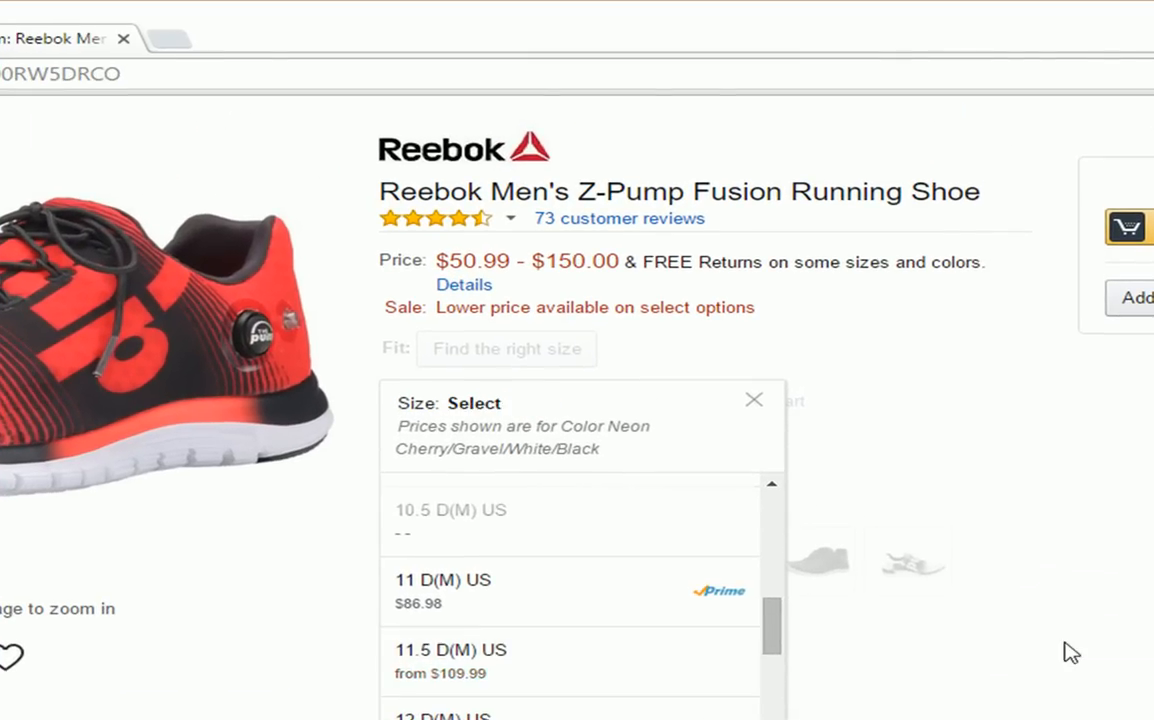
{"action": "left_click", "coordinate": [1069, 490]}
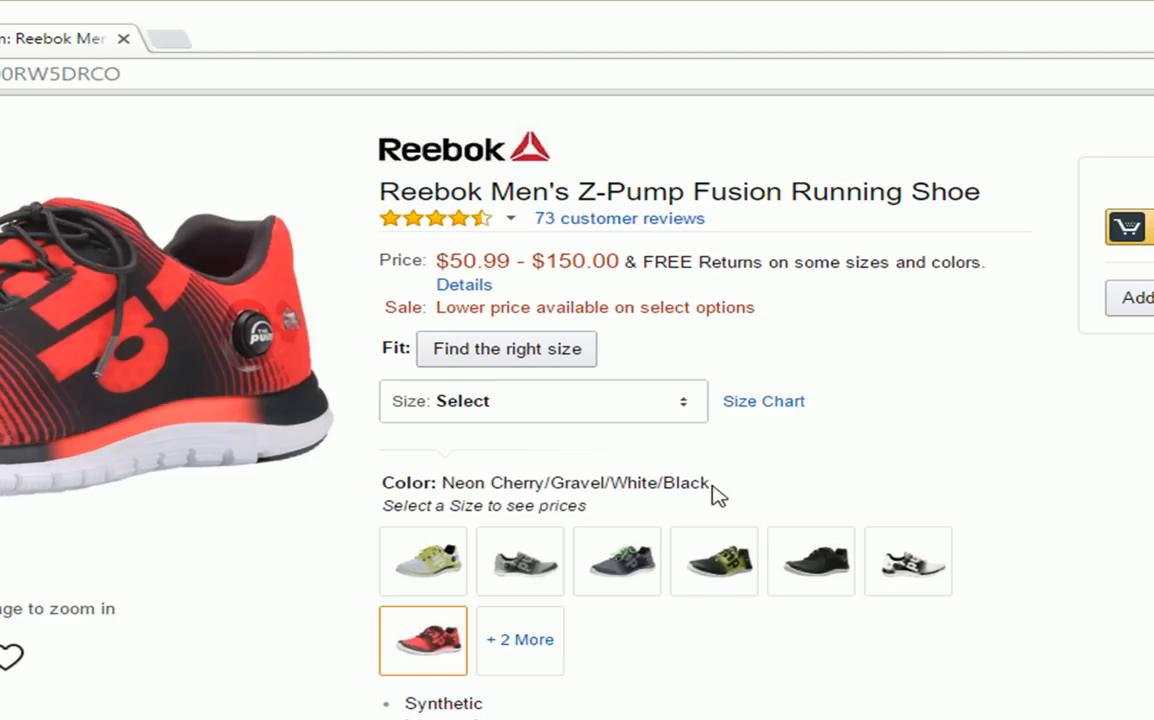
- Switch to the Word document and compare the existing variation with the new variations' color, sizes and UPCs
{"action": "key", "text": "alt+Tab"}
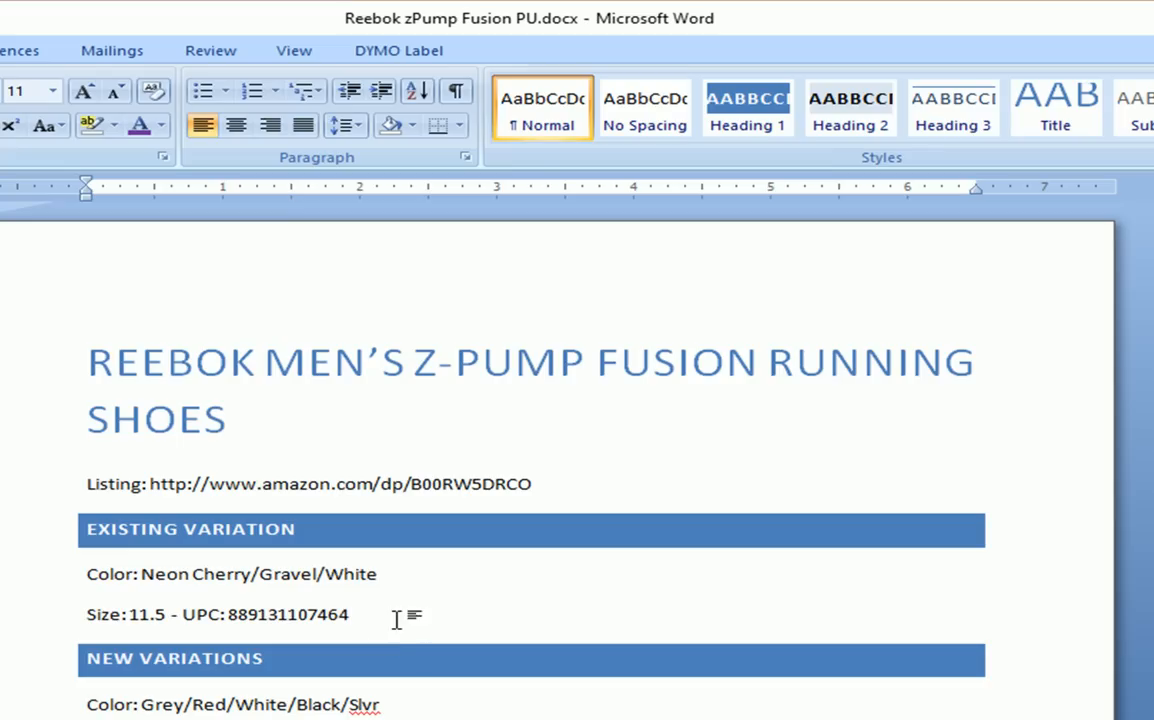
{"action": "left_click_drag", "start_coordinate": [399, 618], "coordinate": [124, 577]}
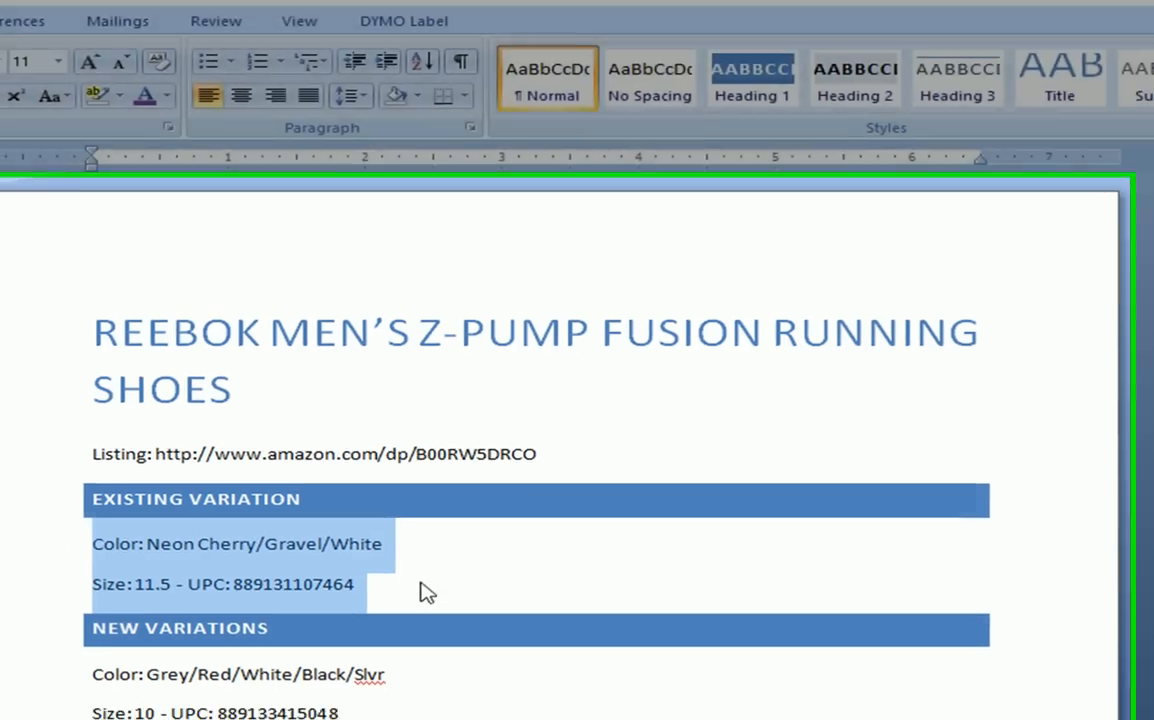
{"action": "left_click_drag", "start_coordinate": [399, 677], "coordinate": [134, 540]}
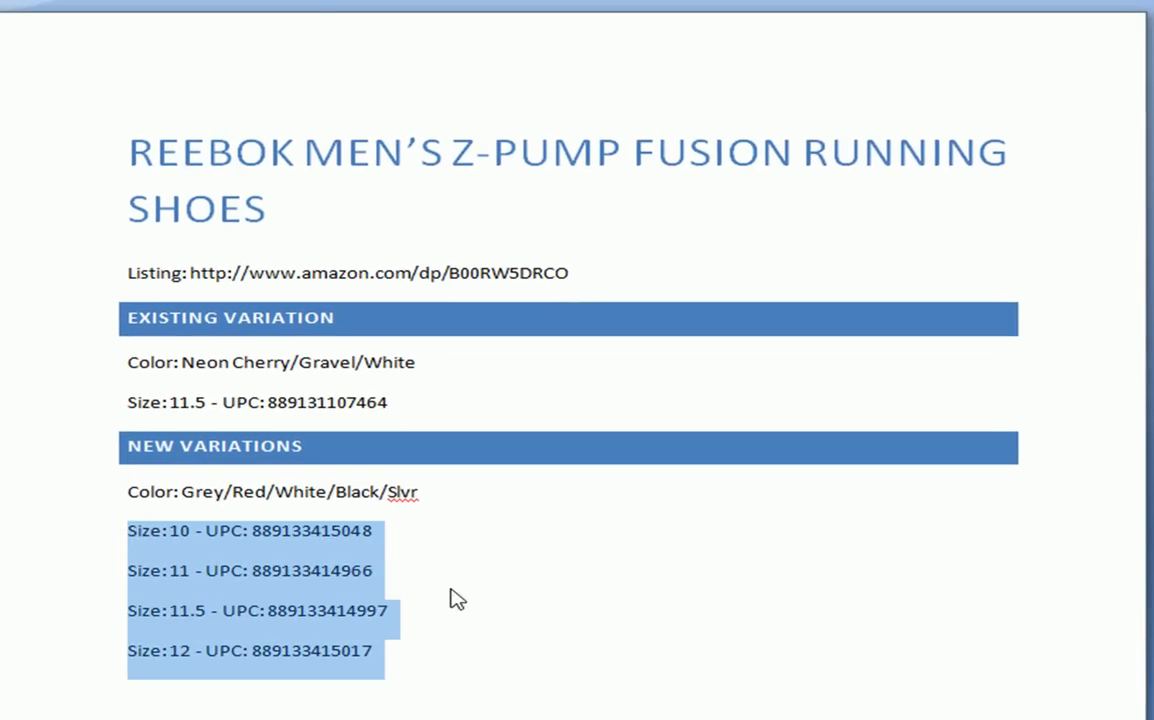
{"action": "left_click", "coordinate": [453, 620]}
{"action": "left_click_drag", "start_coordinate": [458, 492], "coordinate": [227, 507]}
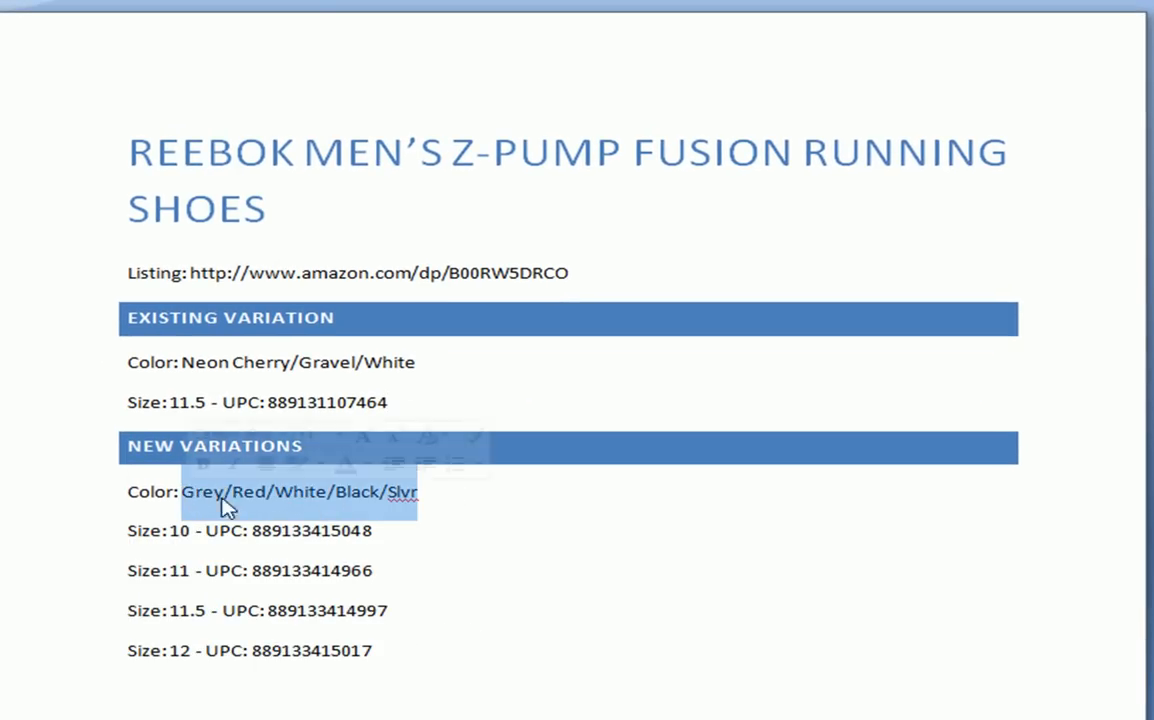
{"action": "left_click", "coordinate": [523, 497]}
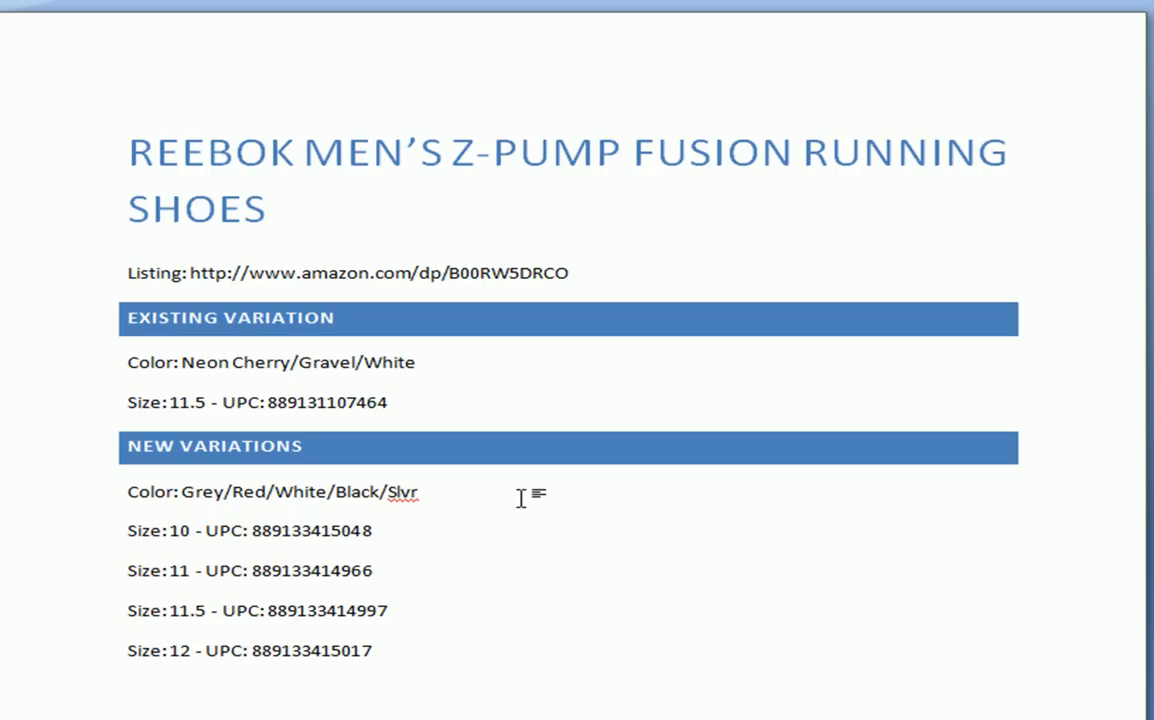
{"action": "double_click", "coordinate": [292, 535]}
{"action": "double_click", "coordinate": [318, 572]}
{"action": "left_click", "coordinate": [449, 564]}
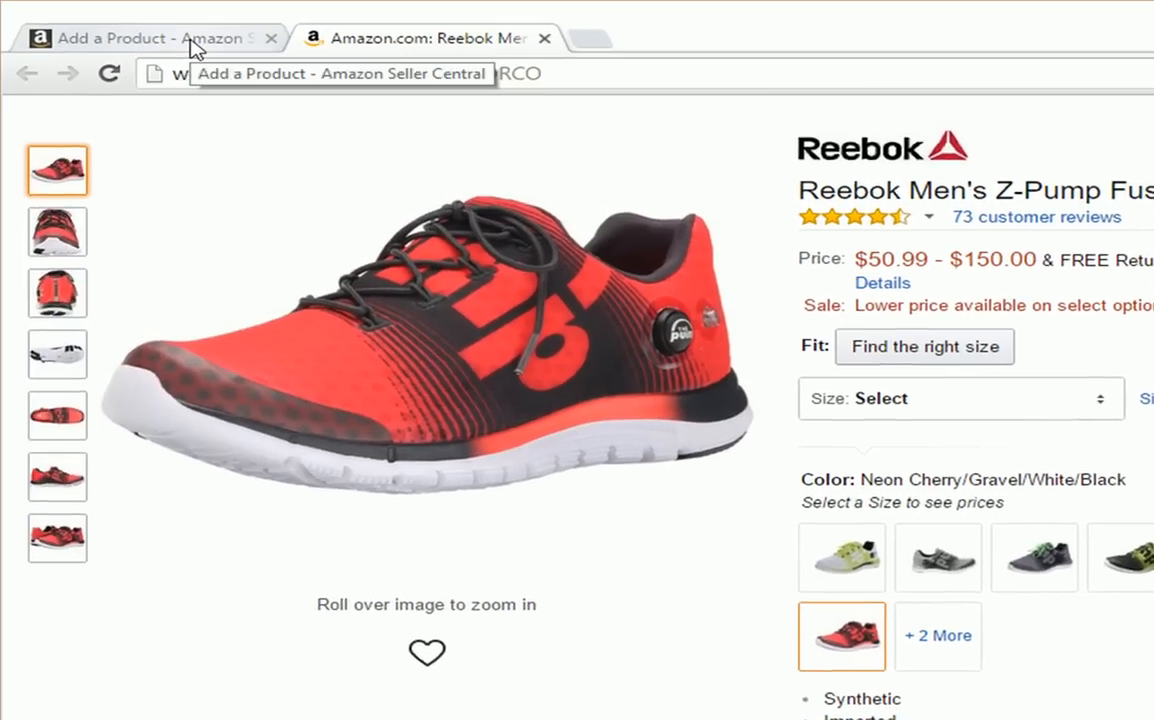
- Switch to Amazon Seller Central and start creating a new product listing from the Add a Product page
{"action": "left_click", "coordinate": [190, 42]}
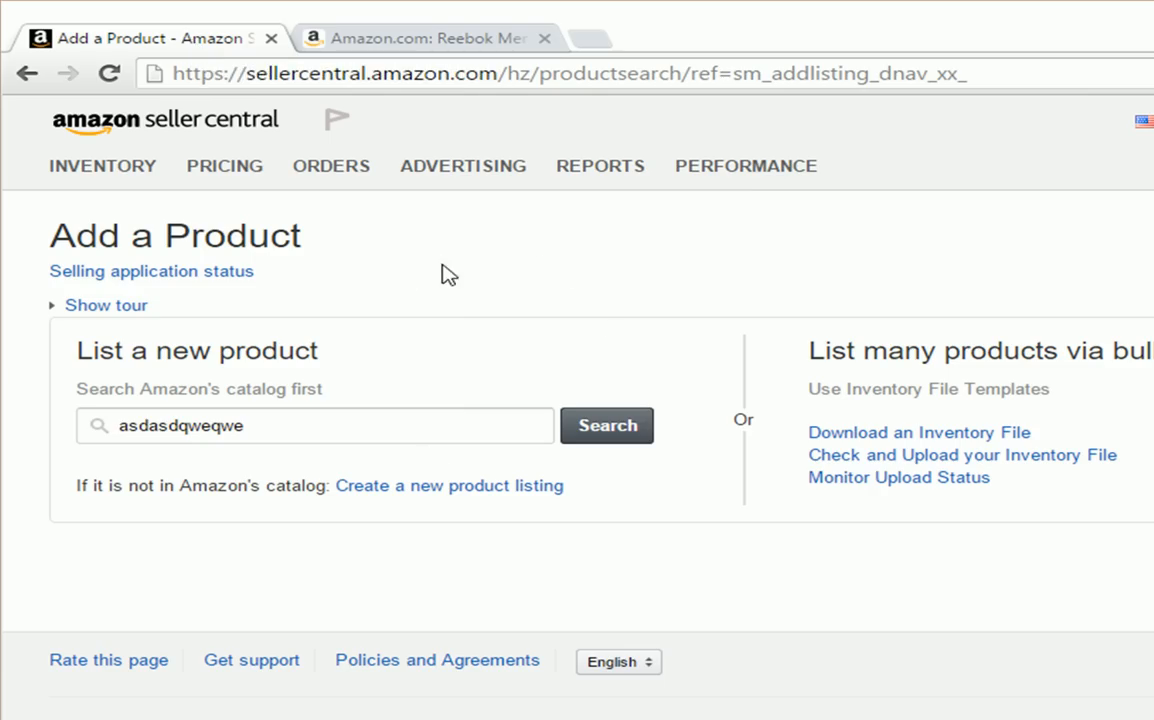
{"action": "mouse_move", "coordinate": [133, 184]}
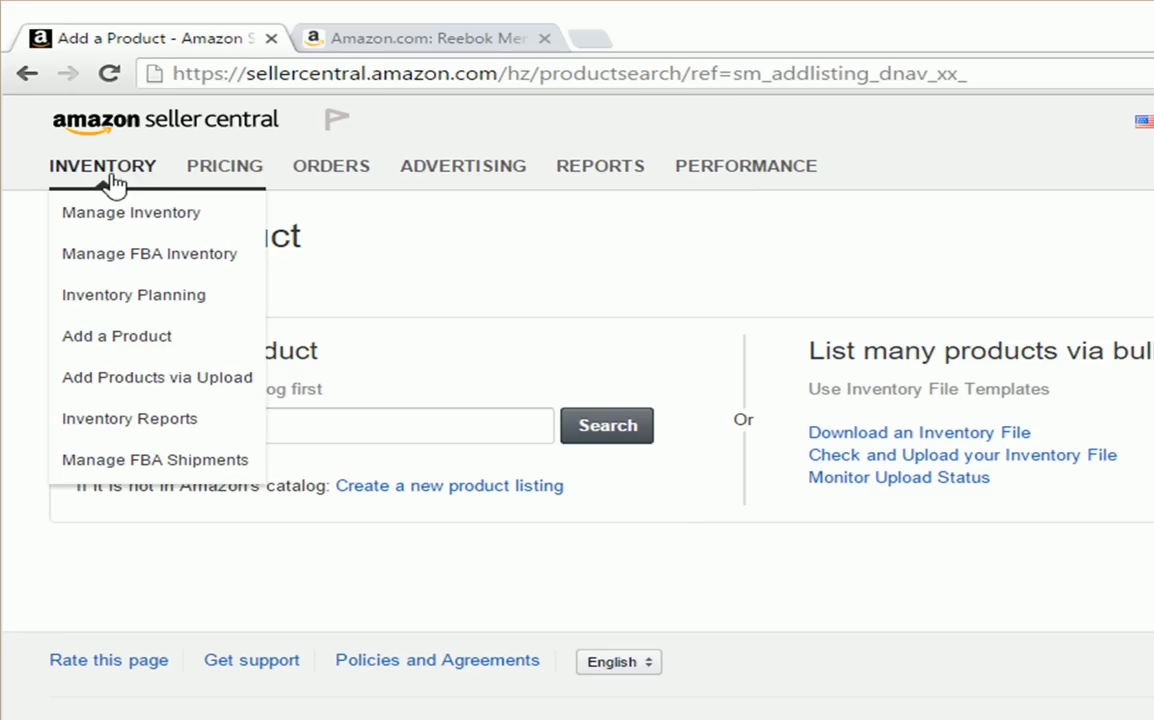
{"action": "left_click", "coordinate": [138, 338]}
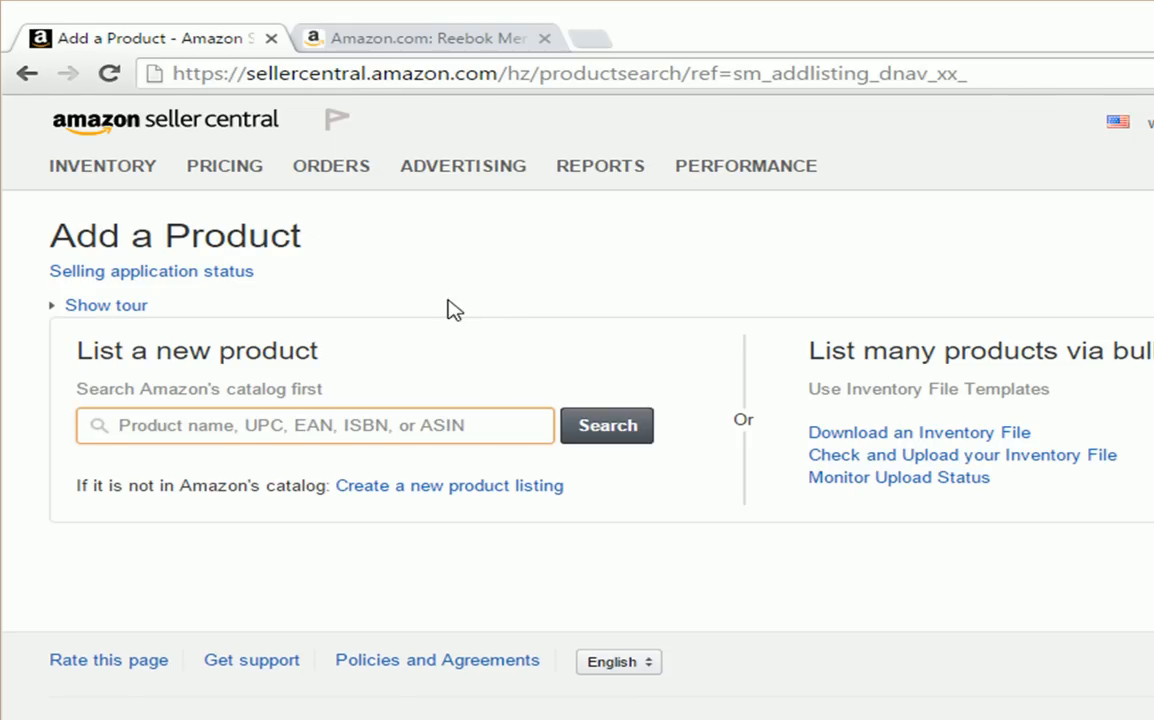
{"action": "left_click", "coordinate": [445, 488]}
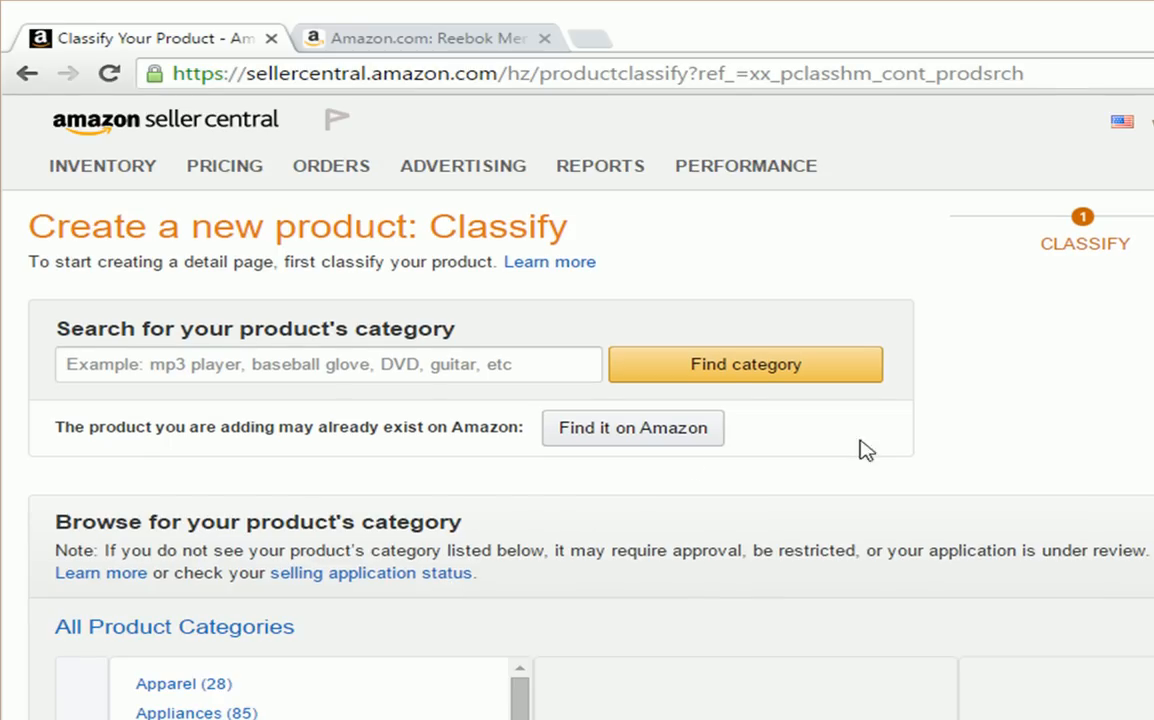
- Classify the product under Shoes > All Shoes > Running Shoes > Other Running Shoes
{"action": "scroll", "coordinate": [976, 447], "scroll_direction": "down", "scroll_amount": 1}
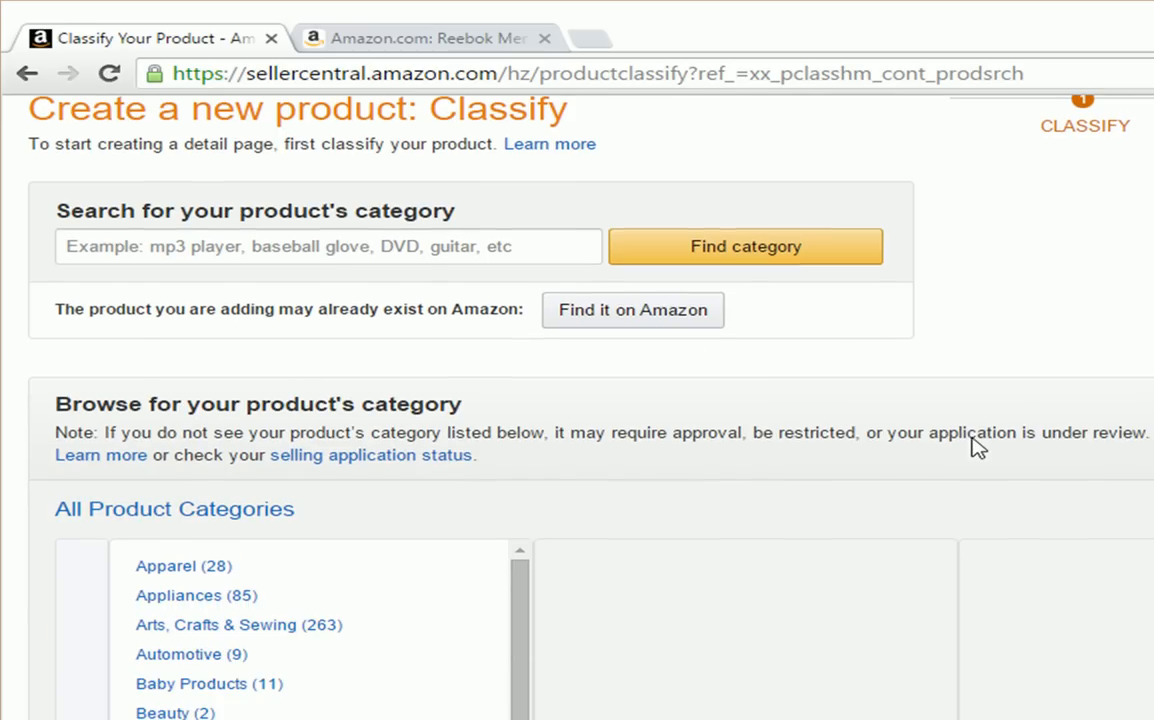
{"action": "scroll", "coordinate": [875, 453], "scroll_direction": "down", "scroll_amount": 1}
{"action": "scroll", "coordinate": [875, 453], "scroll_direction": "down", "scroll_amount": 1}
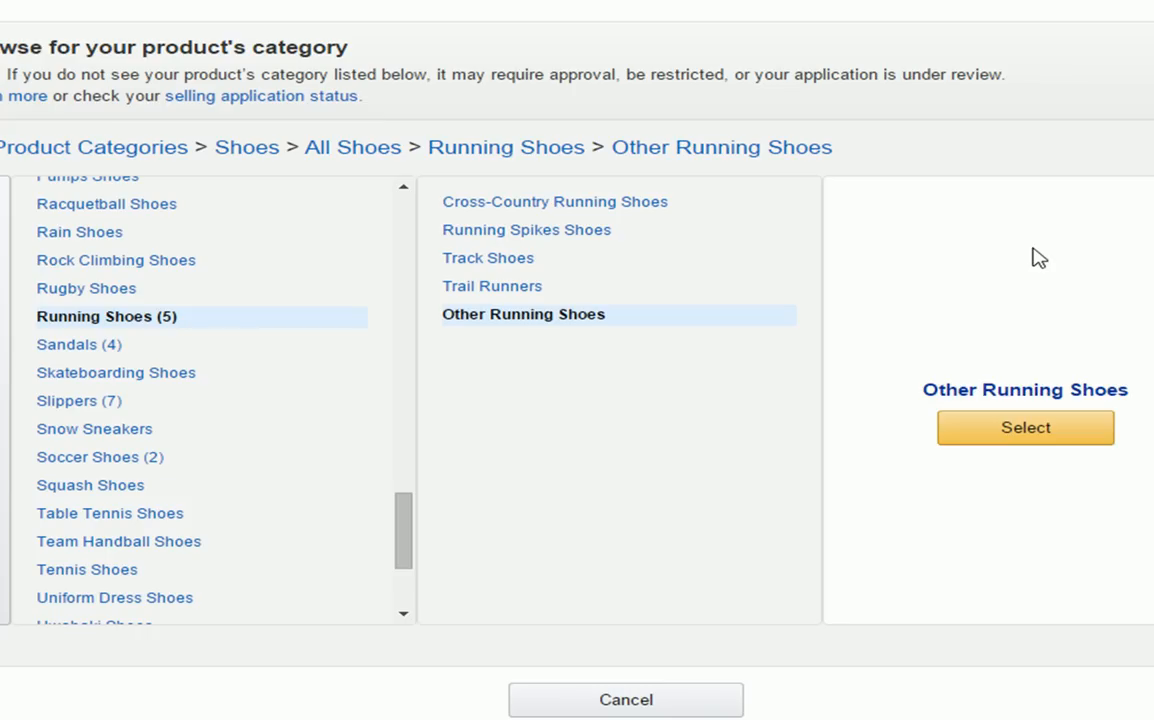
{"action": "left_click", "coordinate": [1040, 440]}
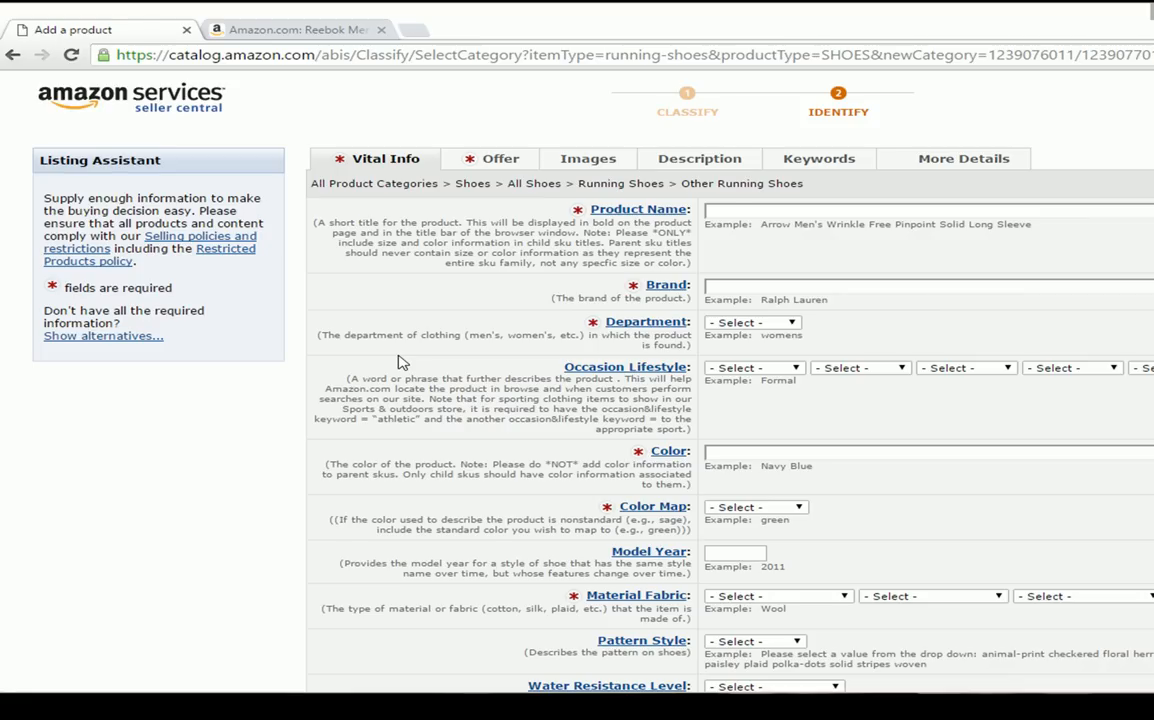
- Set the product's Variation Theme to "Size, Color"
{"action": "scroll", "coordinate": [415, 380], "scroll_direction": "down", "scroll_amount": 3}
{"action": "scroll", "coordinate": [415, 390], "scroll_direction": "up", "scroll_amount": 3}
{"action": "scroll", "coordinate": [485, 310], "scroll_direction": "down", "scroll_amount": 10}
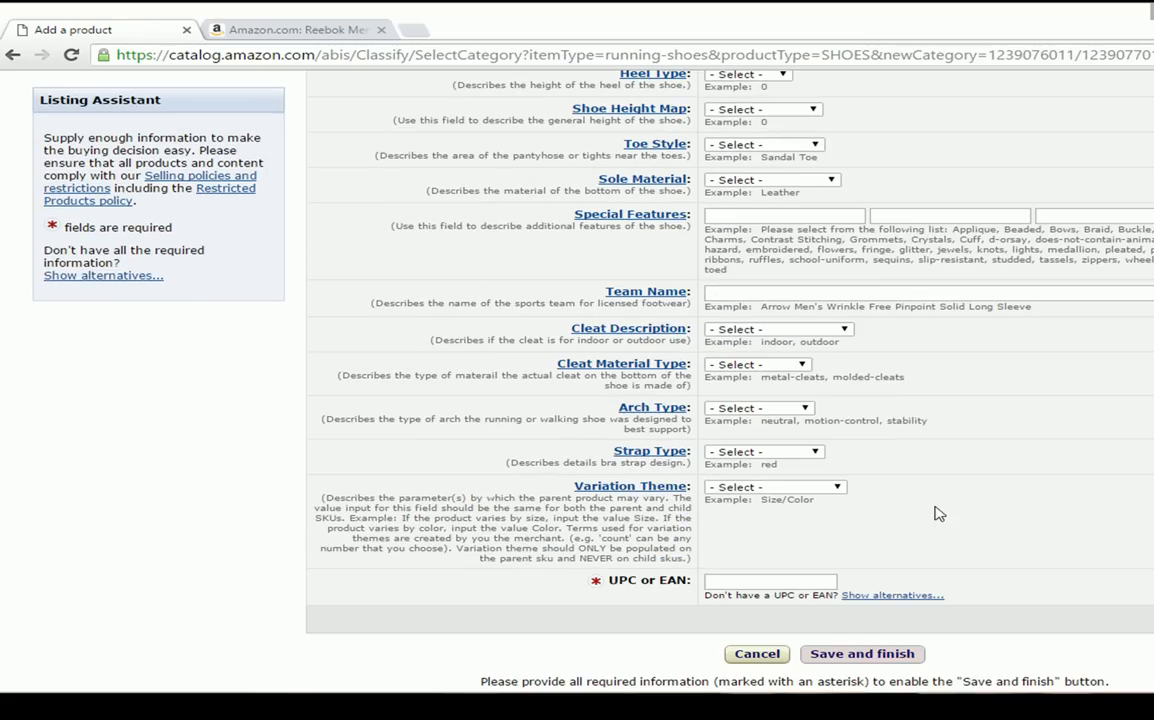
{"action": "left_click", "coordinate": [806, 489]}
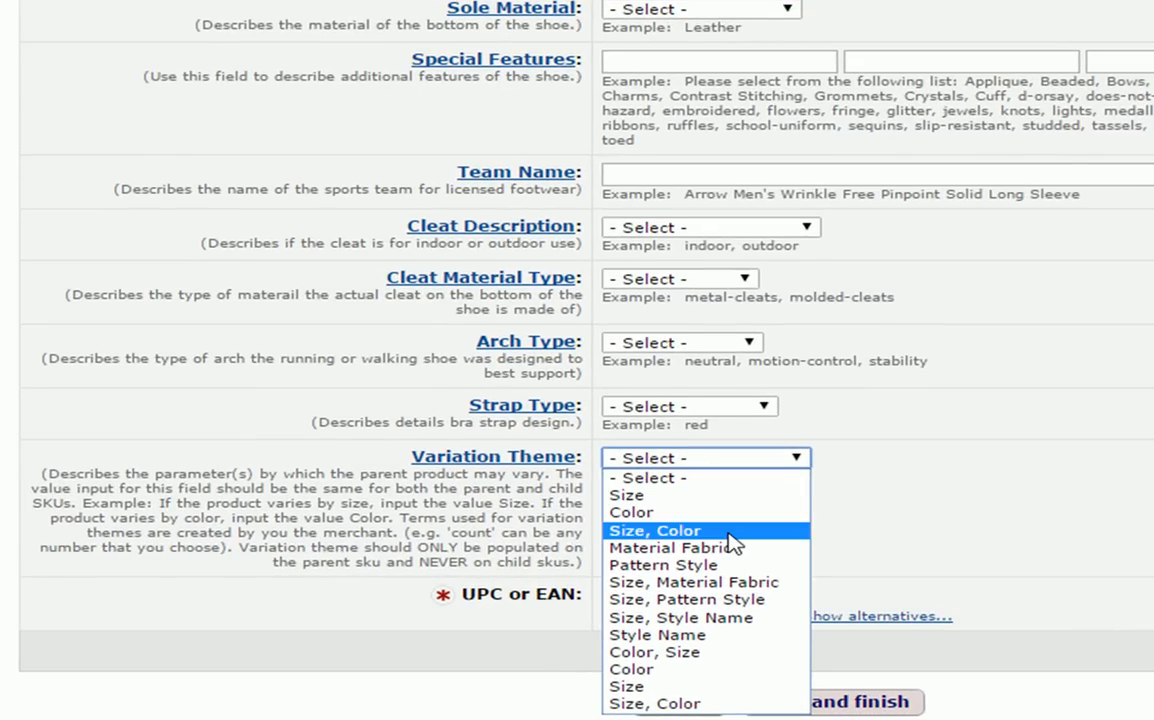
{"action": "left_click", "coordinate": [729, 534]}
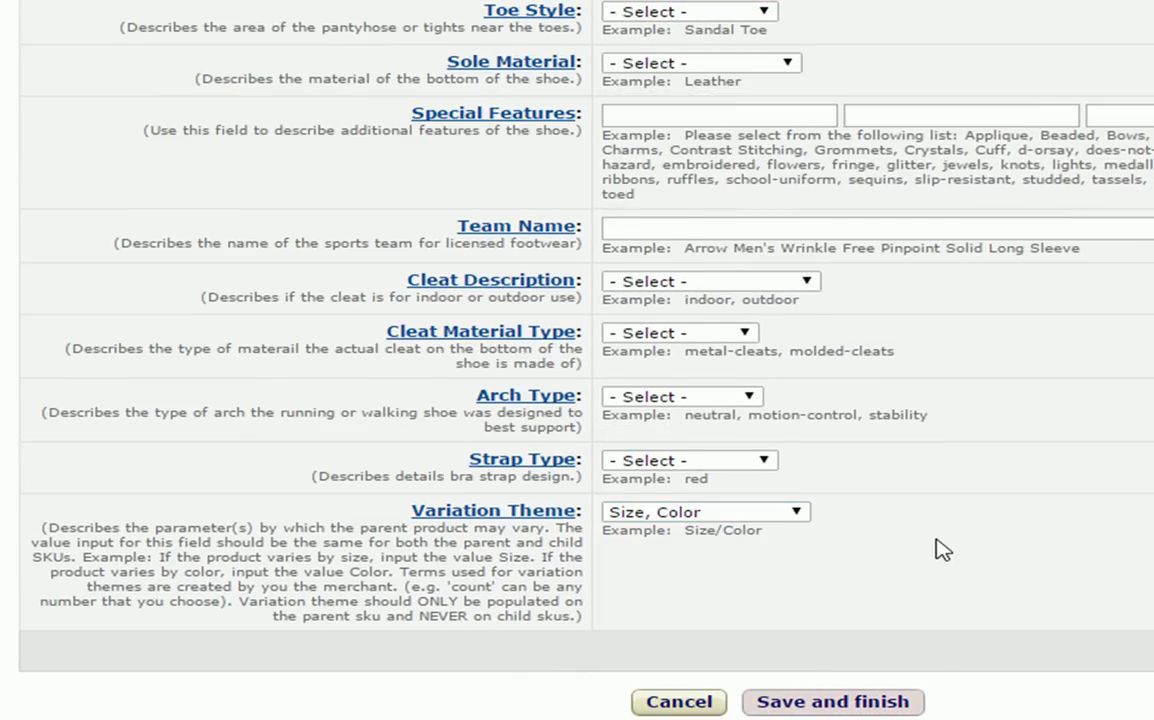
- Copy the title "Reebok Men's z-Pump Fusion Running Shoes" from the Word document into the listing's Product Name
{"action": "scroll", "coordinate": [943, 550], "scroll_direction": "up", "scroll_amount": 9}
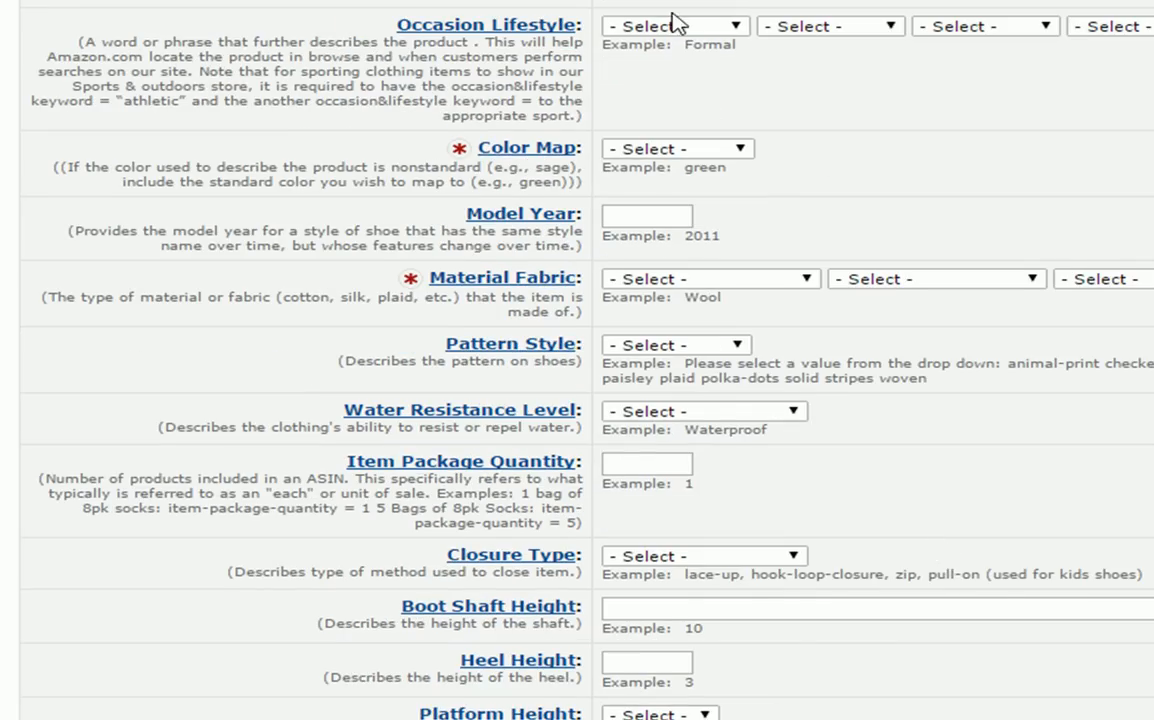
{"action": "scroll", "coordinate": [676, 22], "scroll_direction": "up", "scroll_amount": 3}
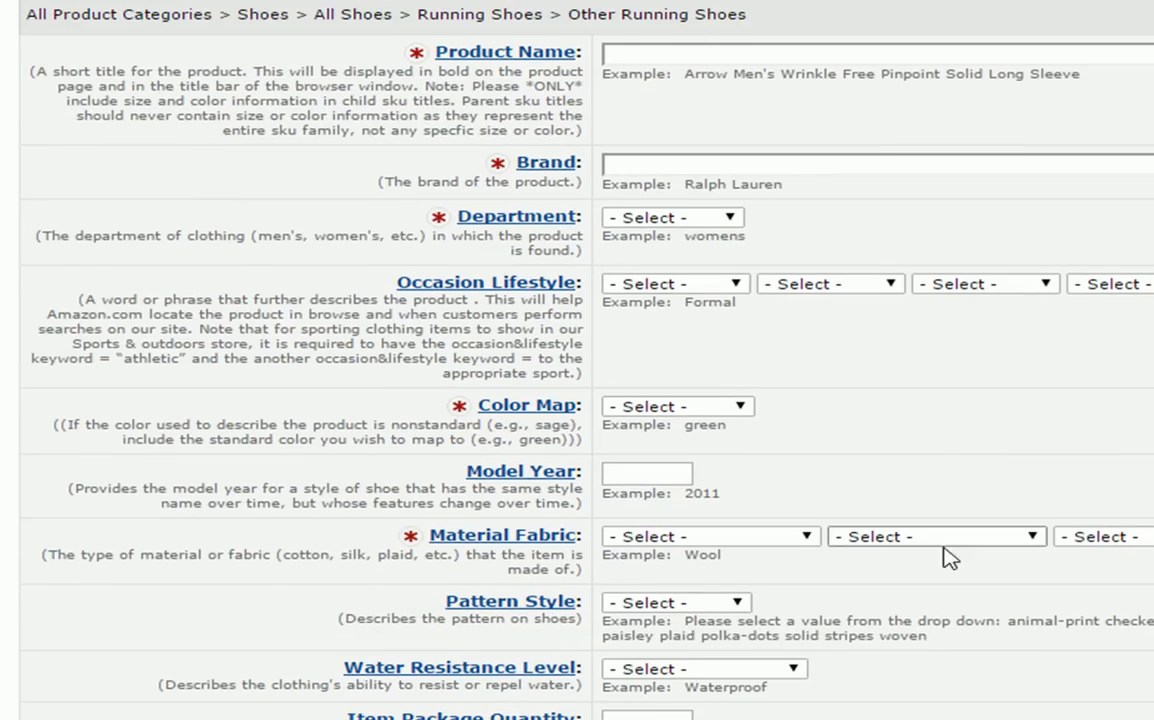
{"action": "scroll", "coordinate": [943, 558], "scroll_direction": "down", "scroll_amount": 12}
{"action": "scroll", "coordinate": [945, 512], "scroll_direction": "up", "scroll_amount": 5}
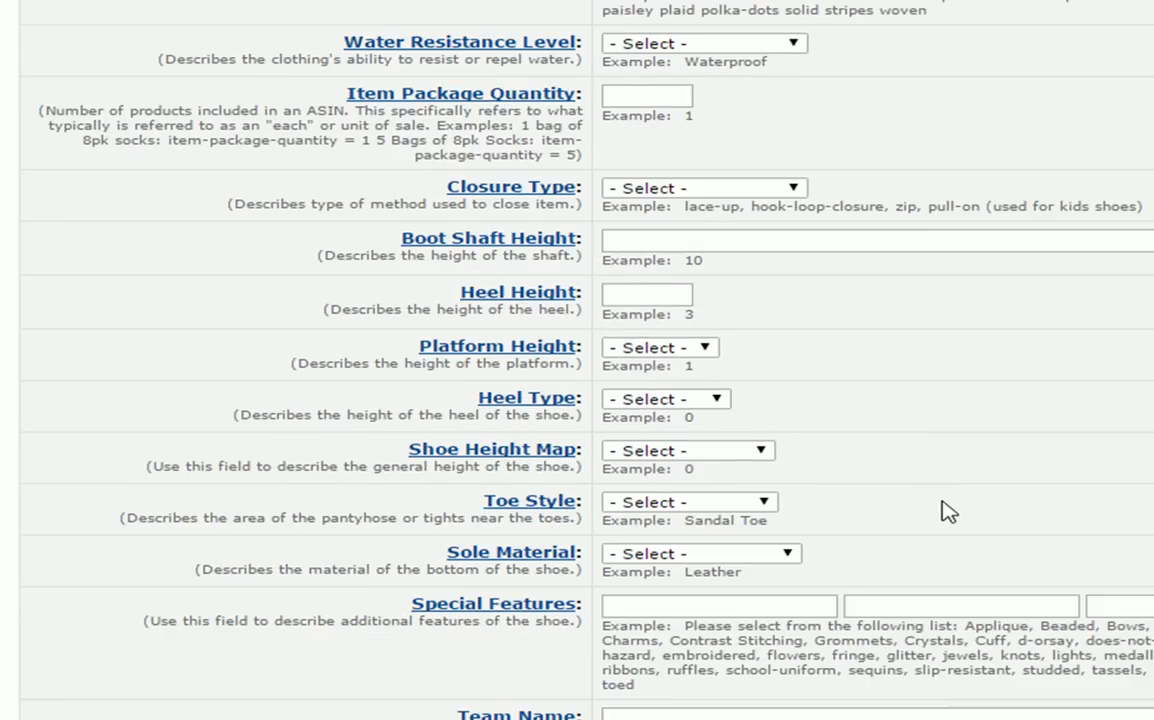
{"action": "scroll", "coordinate": [948, 512], "scroll_direction": "up", "scroll_amount": 6}
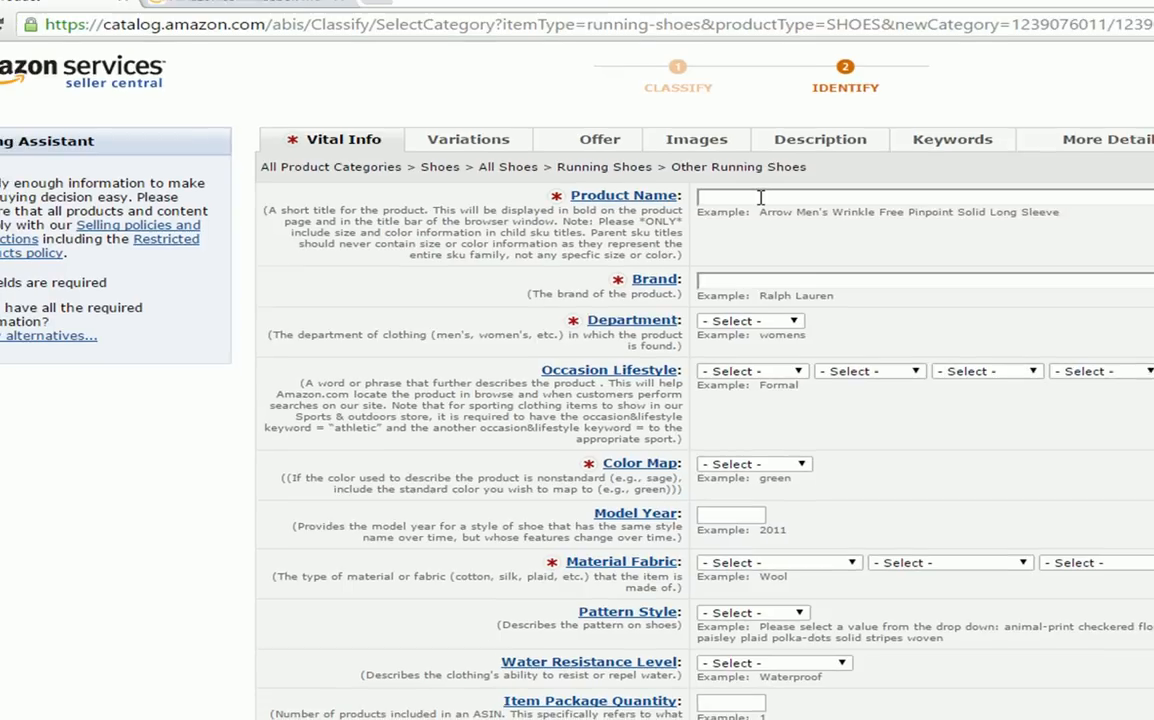
{"action": "left_click", "coordinate": [703, 82]}
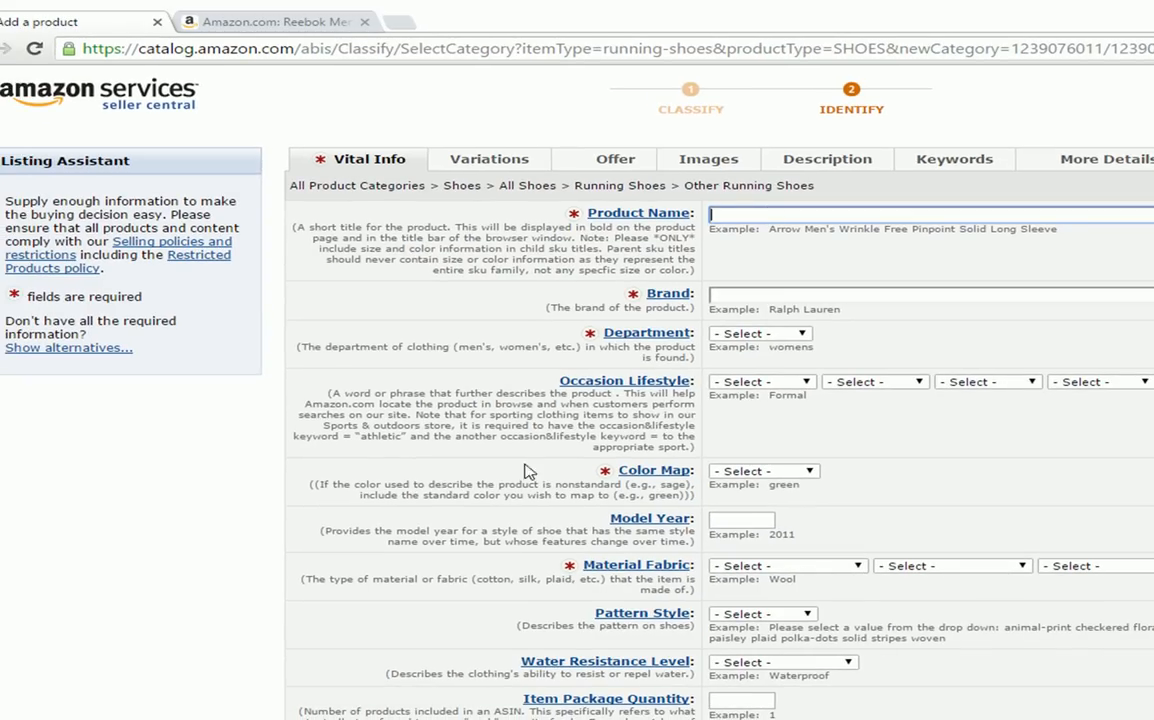
{"action": "key", "text": "alt+Tab"}
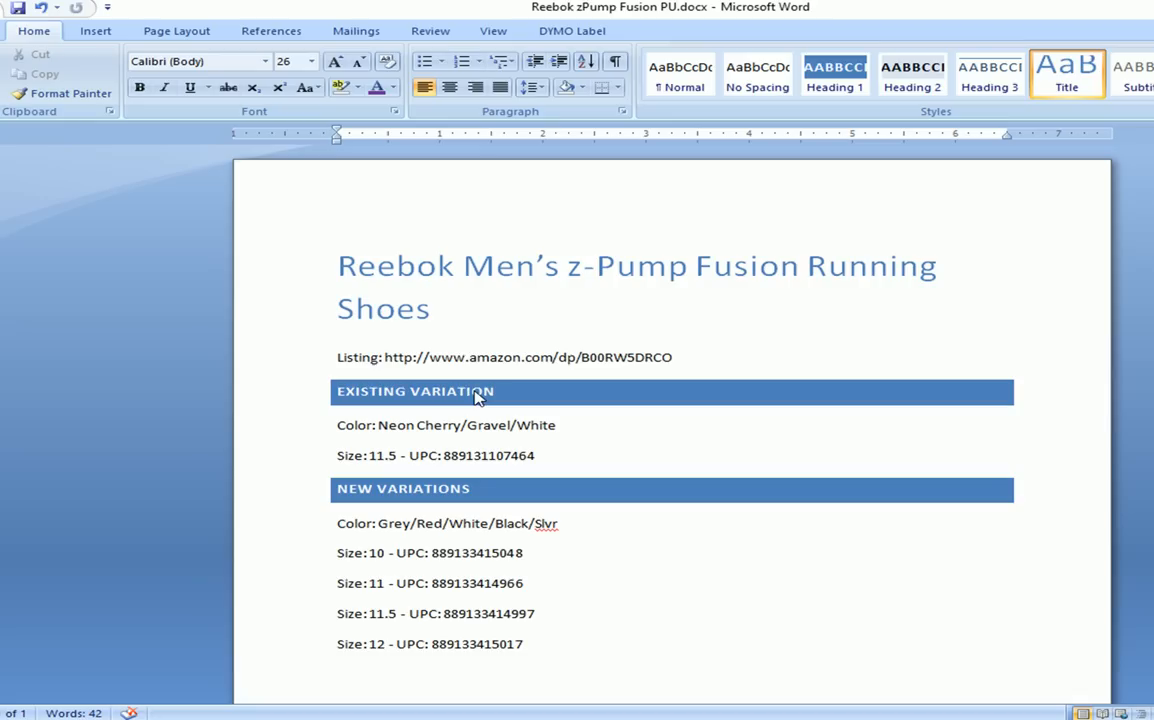
{"action": "left_click_drag", "start_coordinate": [318, 245], "coordinate": [404, 301]}
{"action": "key", "text": "ctrl+c"}
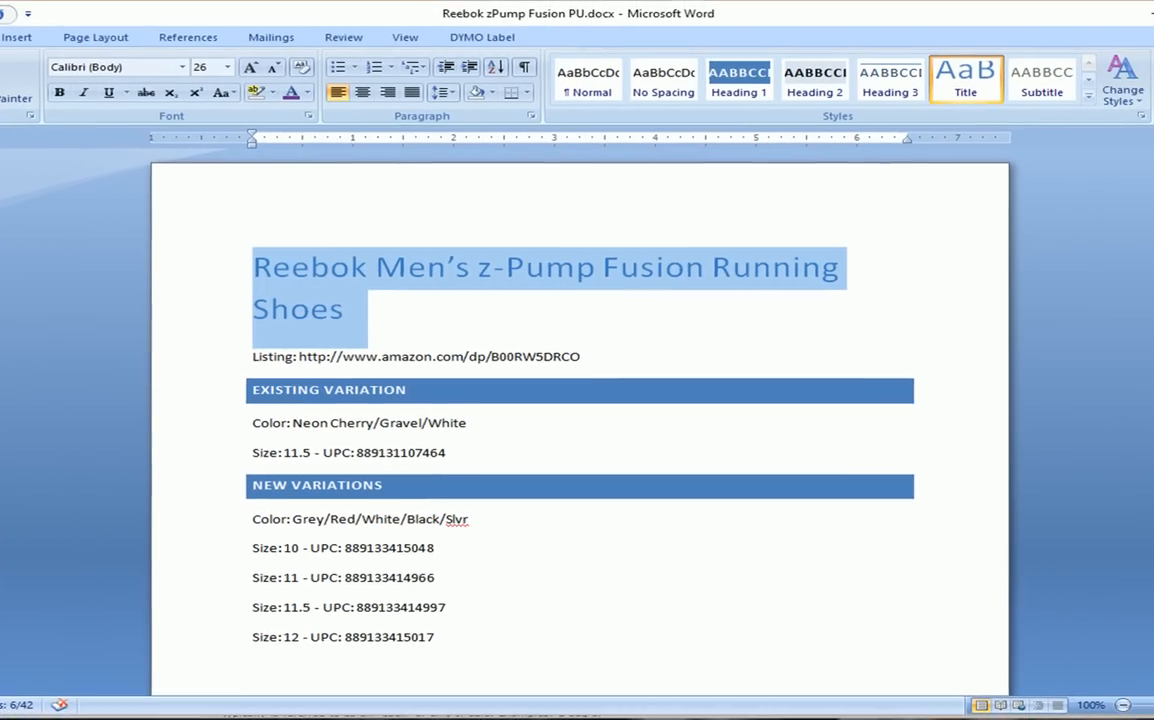
{"action": "left_click", "coordinate": [1150, 13]}
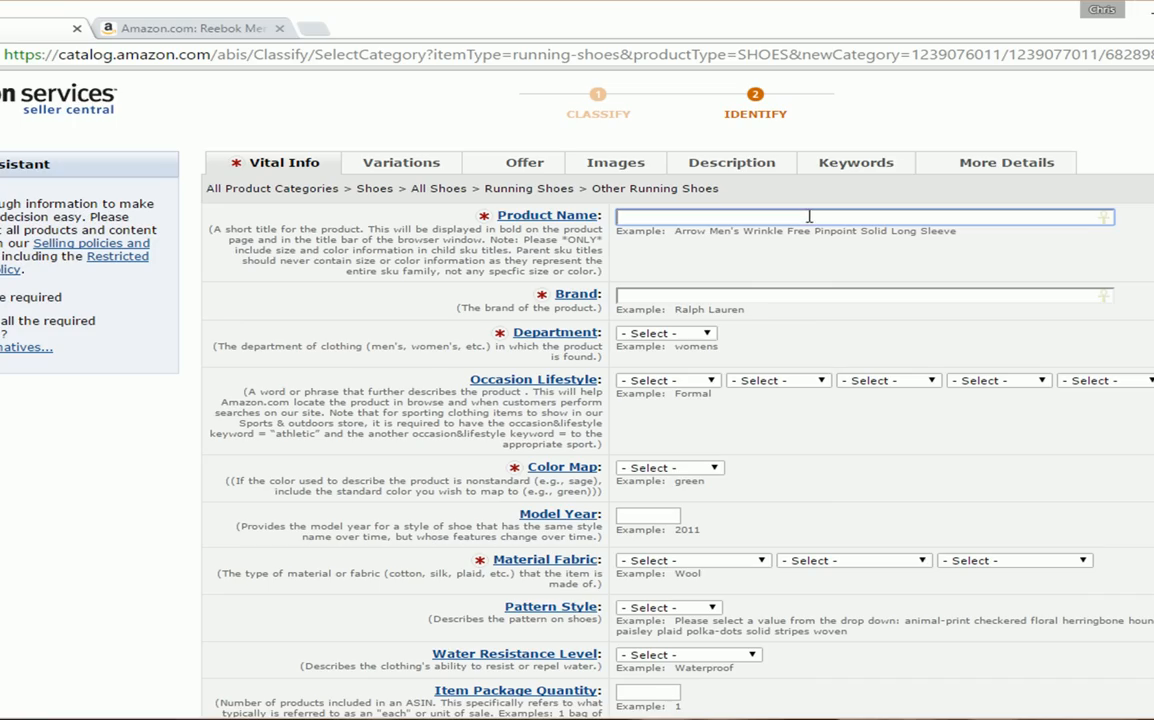
{"action": "key", "text": "ctrl+v"}
{"action": "left_click", "coordinate": [874, 275]}
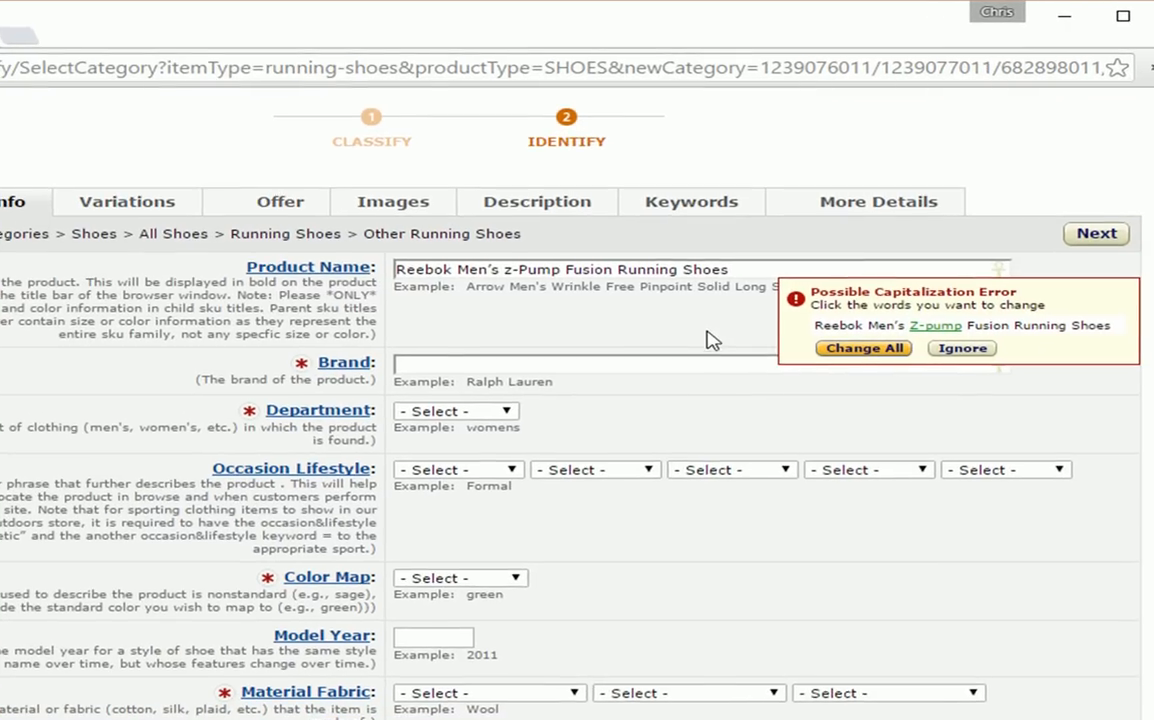
- Ignore the capitalization suggestion and change "z-Pump" to "Z-pump" in the Product Name
{"action": "left_click", "coordinate": [960, 349]}
{"action": "left_click", "coordinate": [519, 270]}
{"action": "key", "text": "Delete"}
{"action": "type", "text": "p"}
{"action": "key", "text": "Left"}
{"action": "key", "text": "Left"}
{"action": "key", "text": "BackSpace"}
{"action": "type", "text": "Z"}
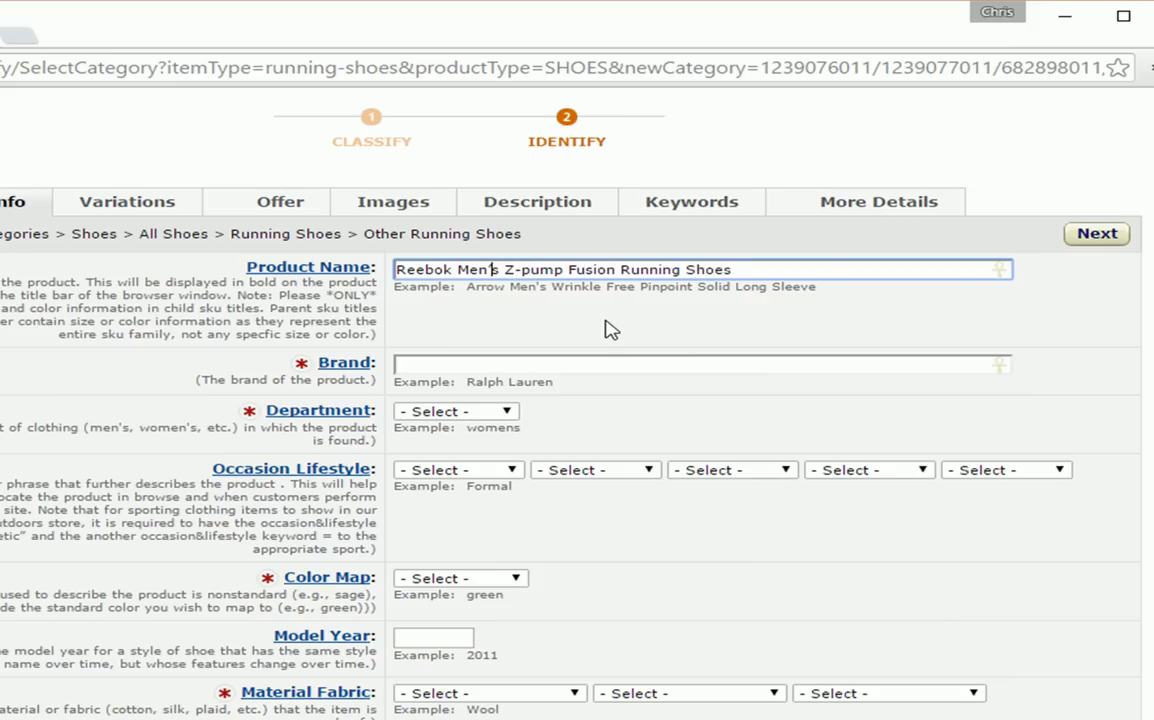
- Copy "Reebok" from the Product Name into the Brand field
{"action": "left_click", "coordinate": [766, 262]}
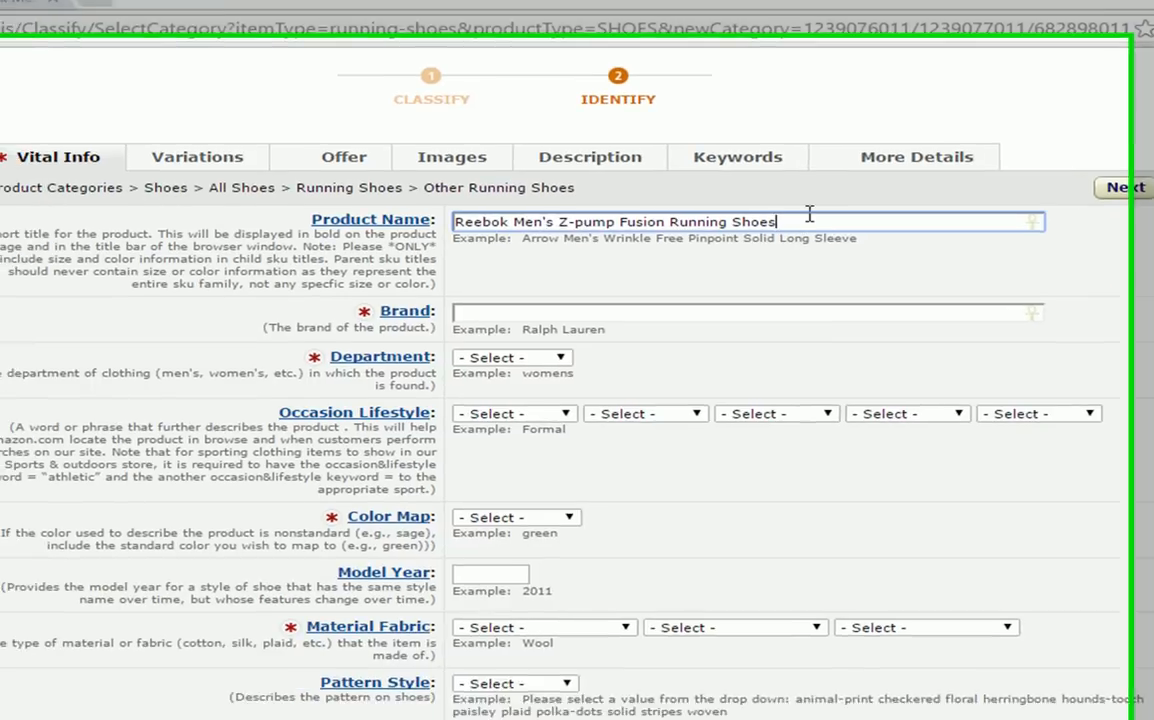
{"action": "left_click", "coordinate": [599, 313]}
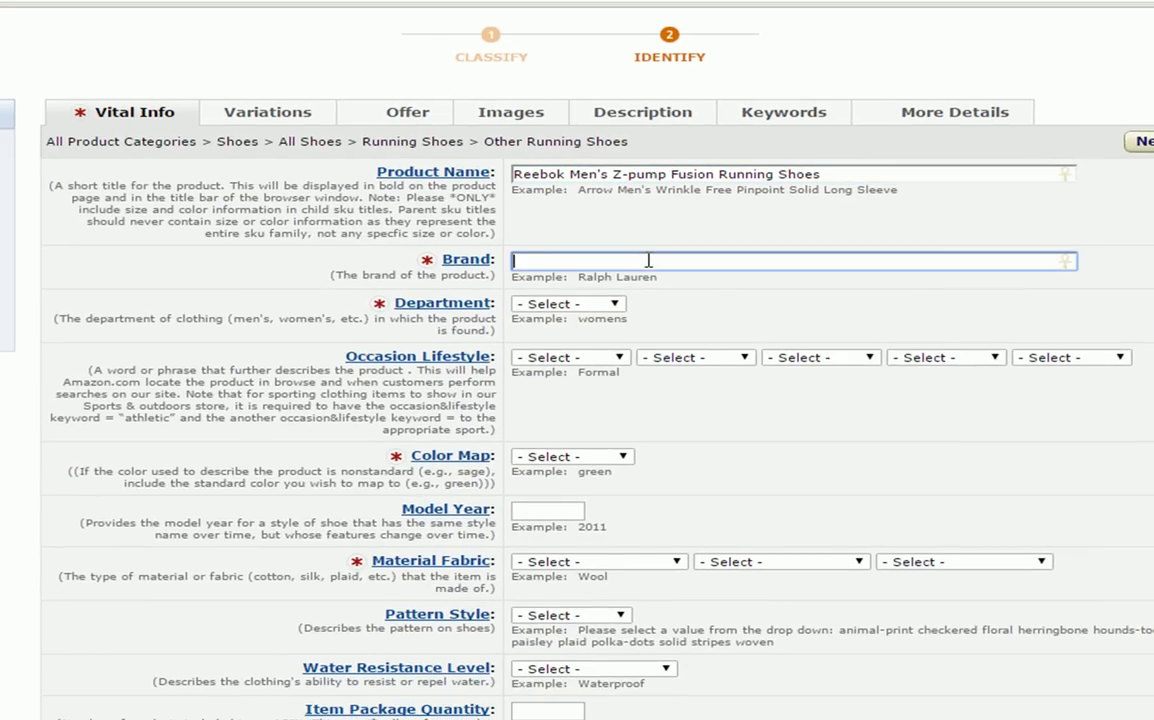
{"action": "double_click", "coordinate": [541, 175]}
{"action": "key", "text": "ctrl+c"}
{"action": "left_click", "coordinate": [553, 261]}
{"action": "key", "text": "ctrl+v"}
- Set the product's Department to mens and its Color Map to black
{"action": "left_click", "coordinate": [581, 306]}
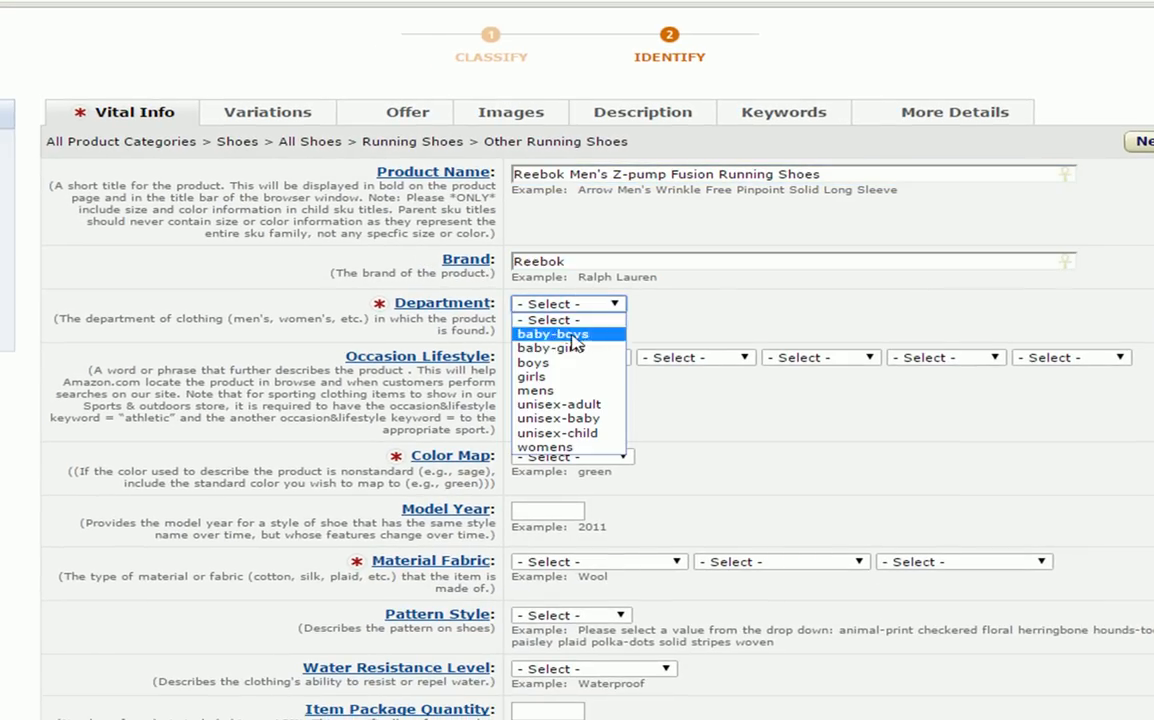
{"action": "left_click", "coordinate": [562, 392]}
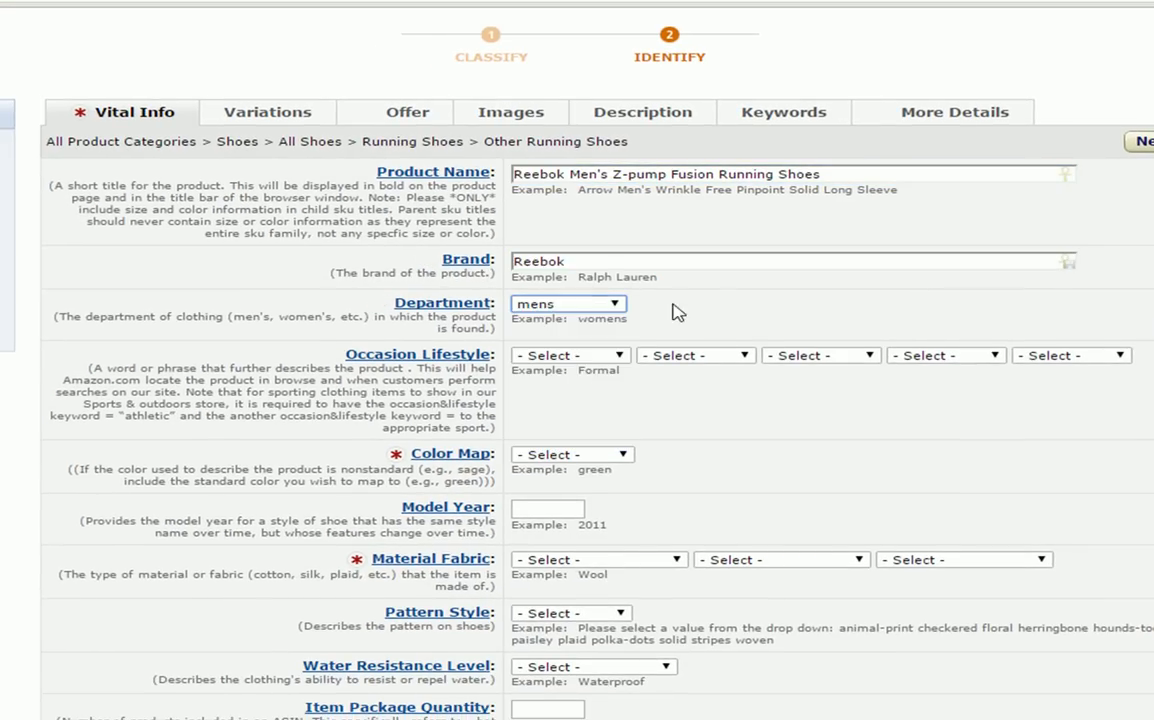
{"action": "scroll", "coordinate": [688, 311], "scroll_direction": "down", "scroll_amount": 2}
{"action": "left_click", "coordinate": [560, 256]}
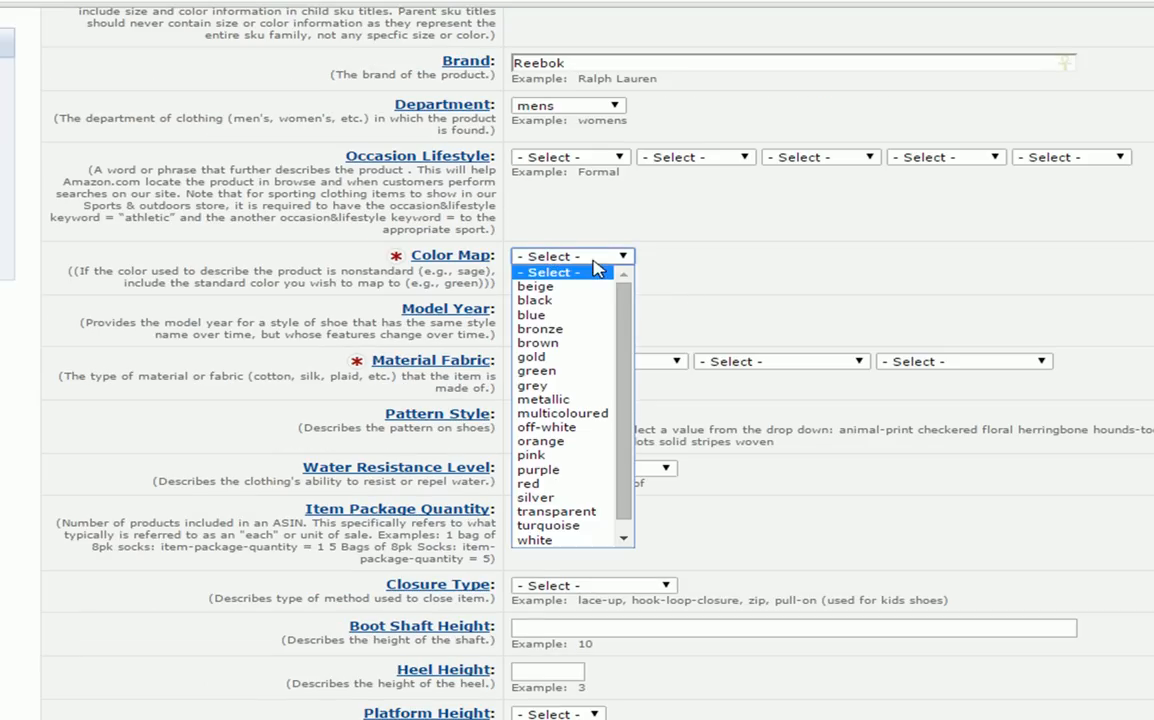
{"action": "left_click", "coordinate": [563, 303]}
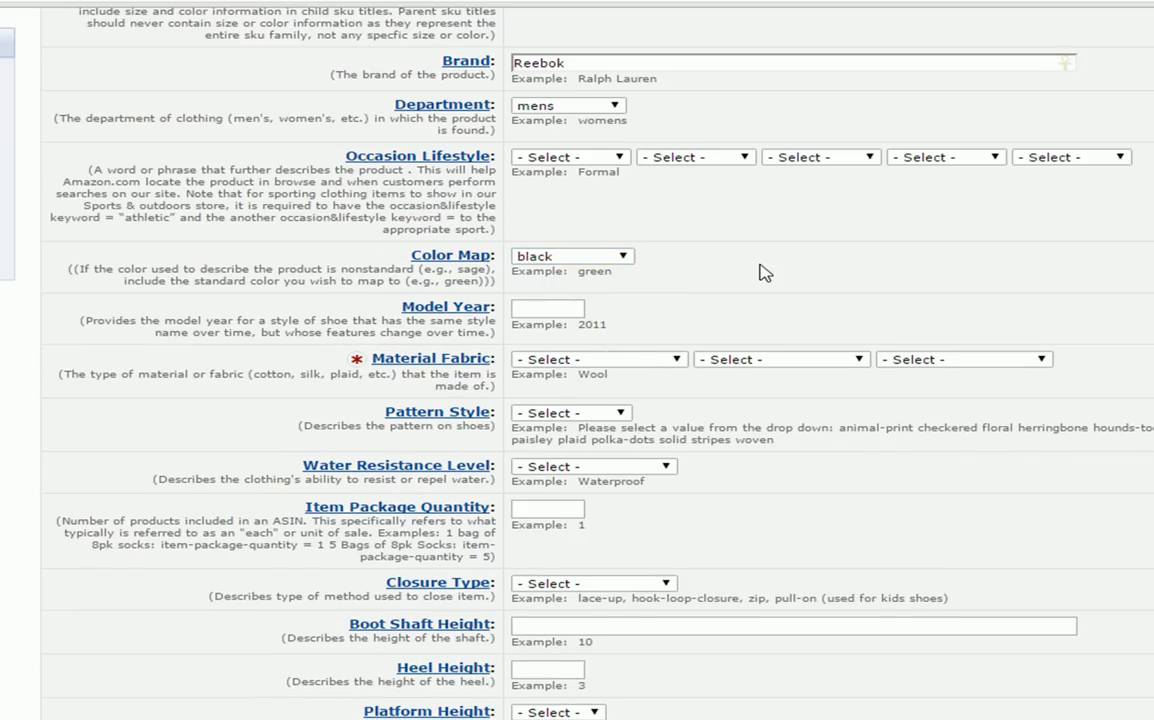
- Set the first Material Fabric to synthetic and continue from Vital Info to the Variations section
{"action": "scroll", "coordinate": [762, 273], "scroll_direction": "down", "scroll_amount": 1}
{"action": "left_click", "coordinate": [626, 260]}
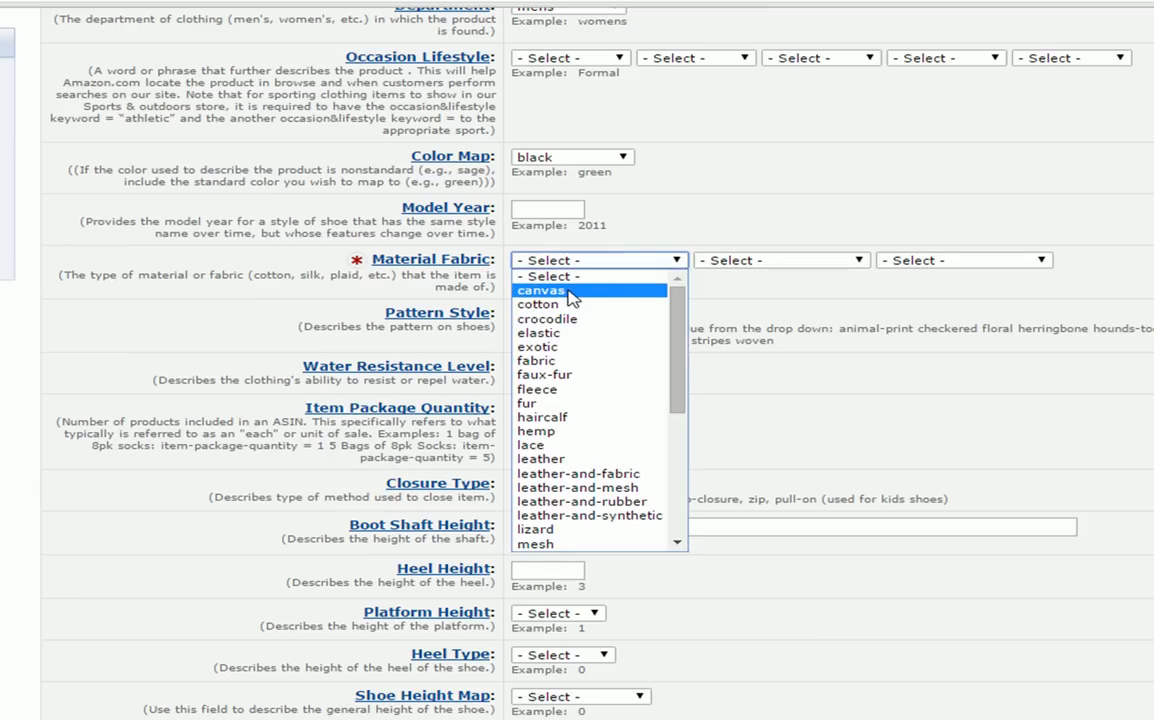
{"action": "left_click_drag", "start_coordinate": [679, 332], "coordinate": [688, 483]}
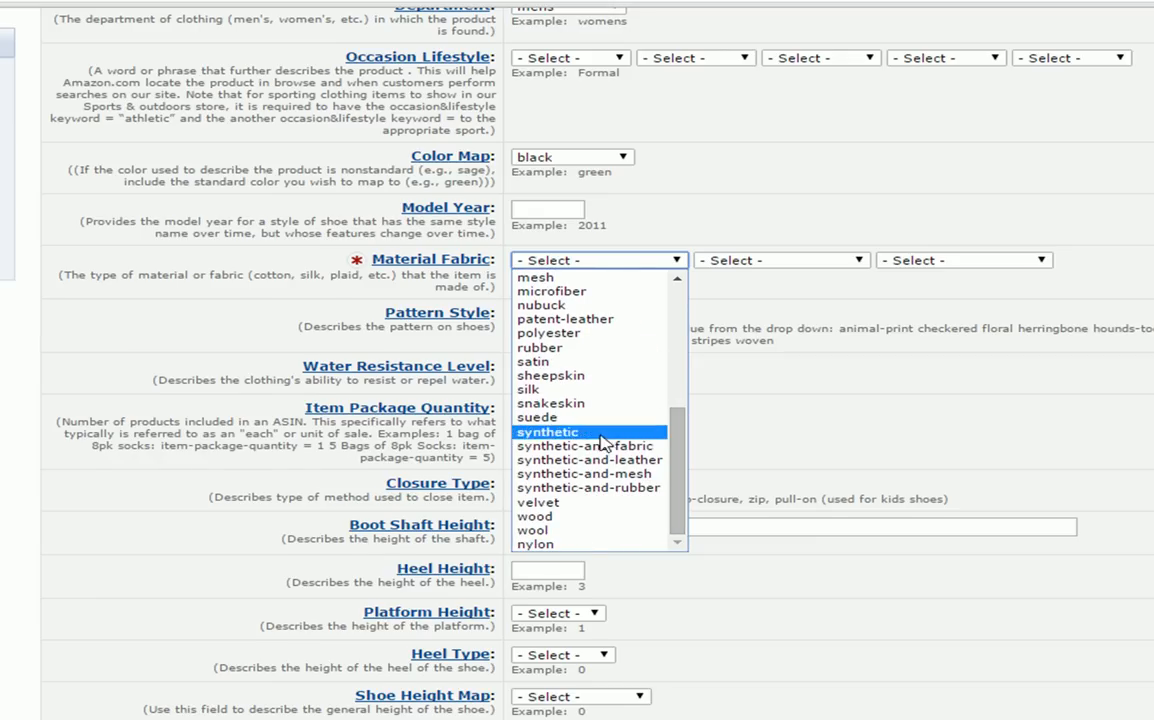
{"action": "left_click", "coordinate": [560, 432]}
{"action": "scroll", "coordinate": [797, 345], "scroll_direction": "down", "scroll_amount": 1}
{"action": "scroll", "coordinate": [797, 345], "scroll_direction": "down", "scroll_amount": 5}
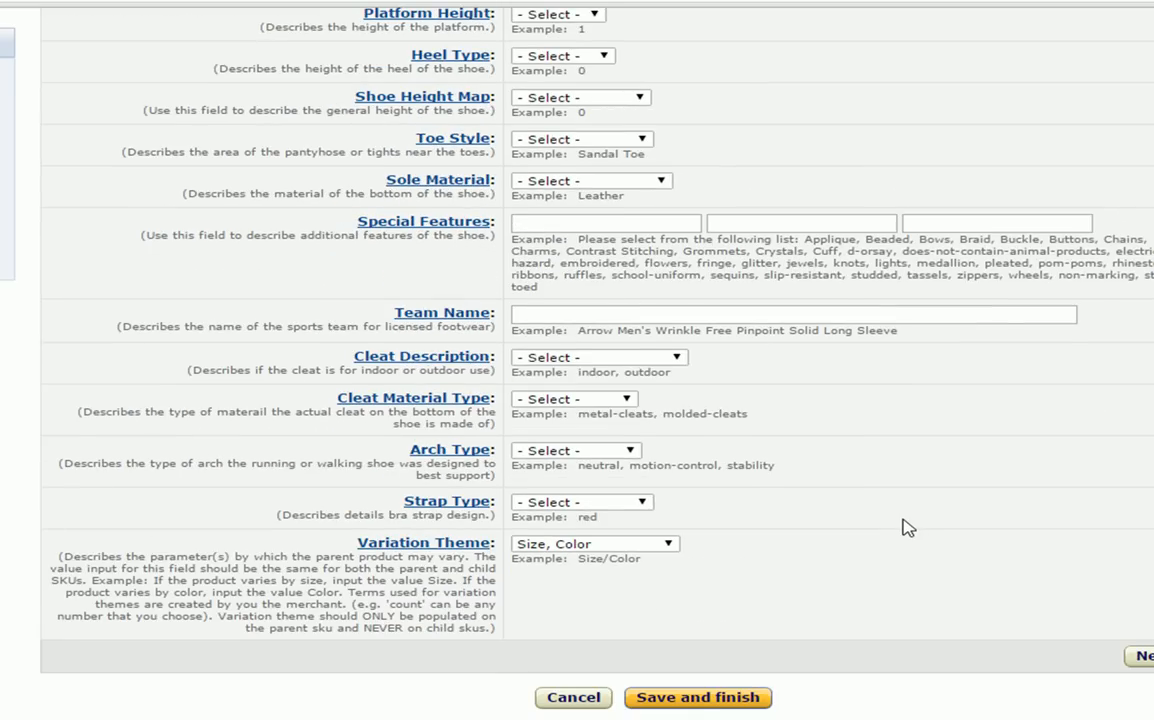
{"action": "scroll", "coordinate": [902, 527], "scroll_direction": "up", "scroll_amount": 10}
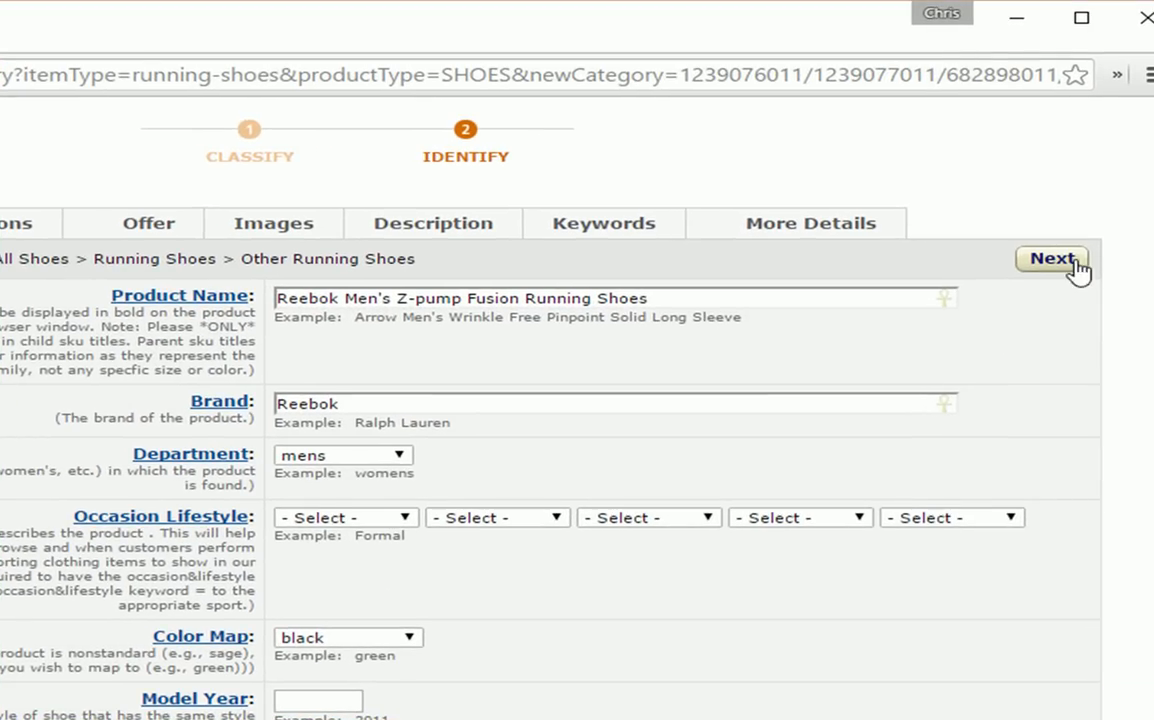
{"action": "left_click", "coordinate": [1064, 262]}
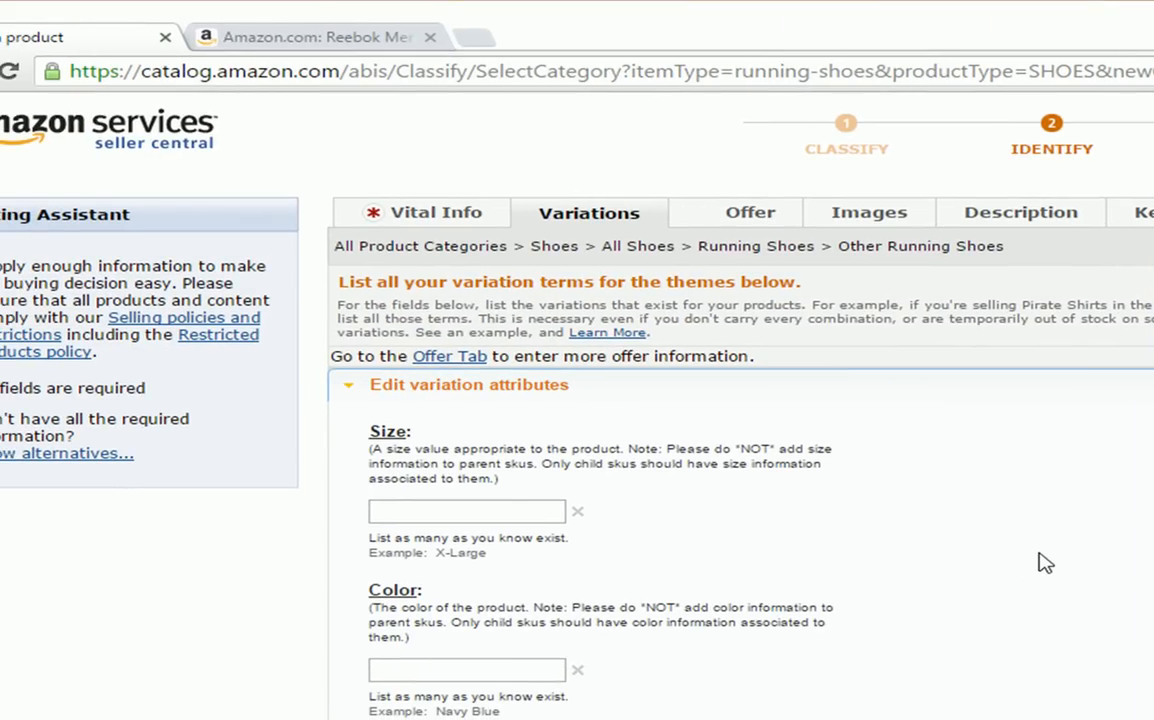
{"action": "scroll", "coordinate": [1045, 565], "scroll_direction": "down", "scroll_amount": 1}
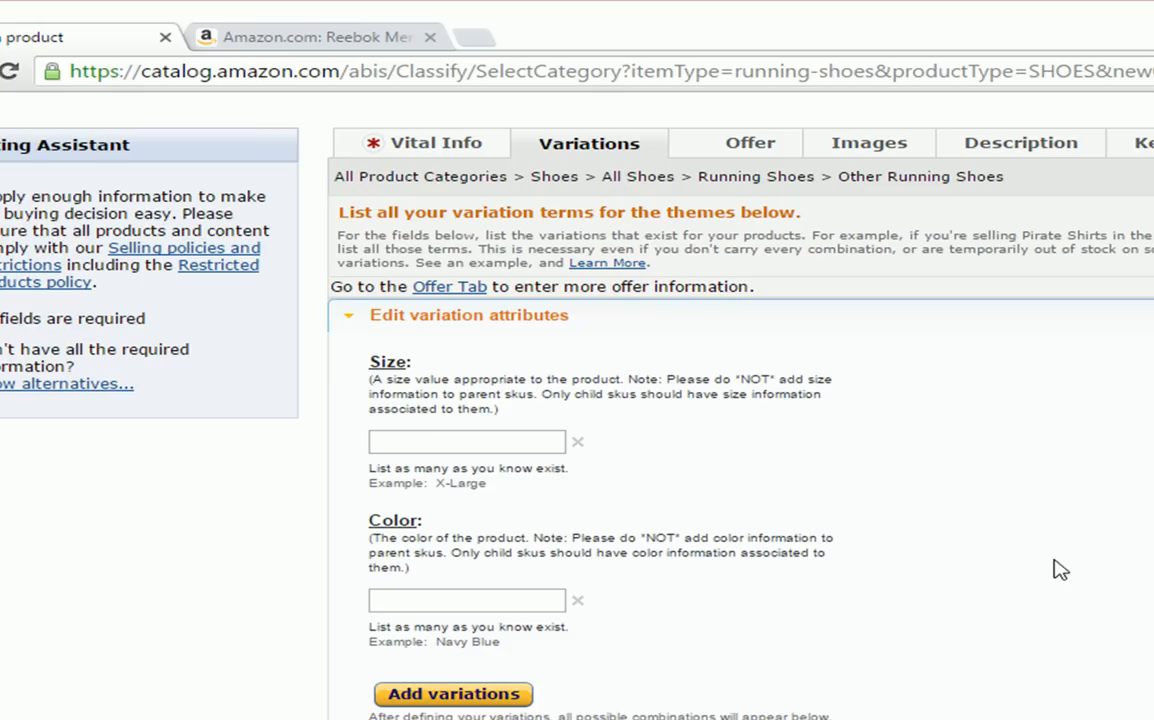
{"action": "left_click", "coordinate": [460, 442]}
{"action": "left_click", "coordinate": [466, 601]}
{"action": "left_click", "coordinate": [476, 442]}
{"action": "type", "text": "asdasd"}
{"action": "left_click", "coordinate": [709, 444]}
{"action": "type", "text": "asdasd"}
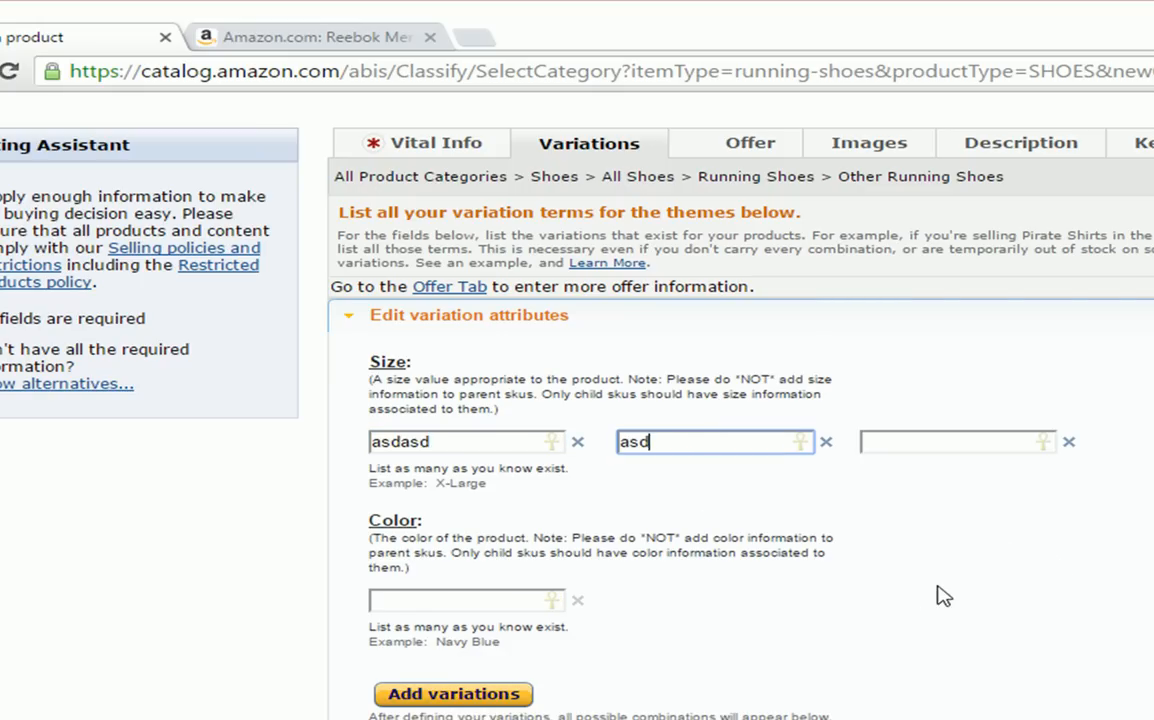
{"action": "left_click", "coordinate": [952, 445]}
{"action": "type", "text": "asdasd"}
{"action": "left_click_drag", "start_coordinate": [945, 443], "coordinate": [773, 443]}
{"action": "key", "text": "BackSpace"}
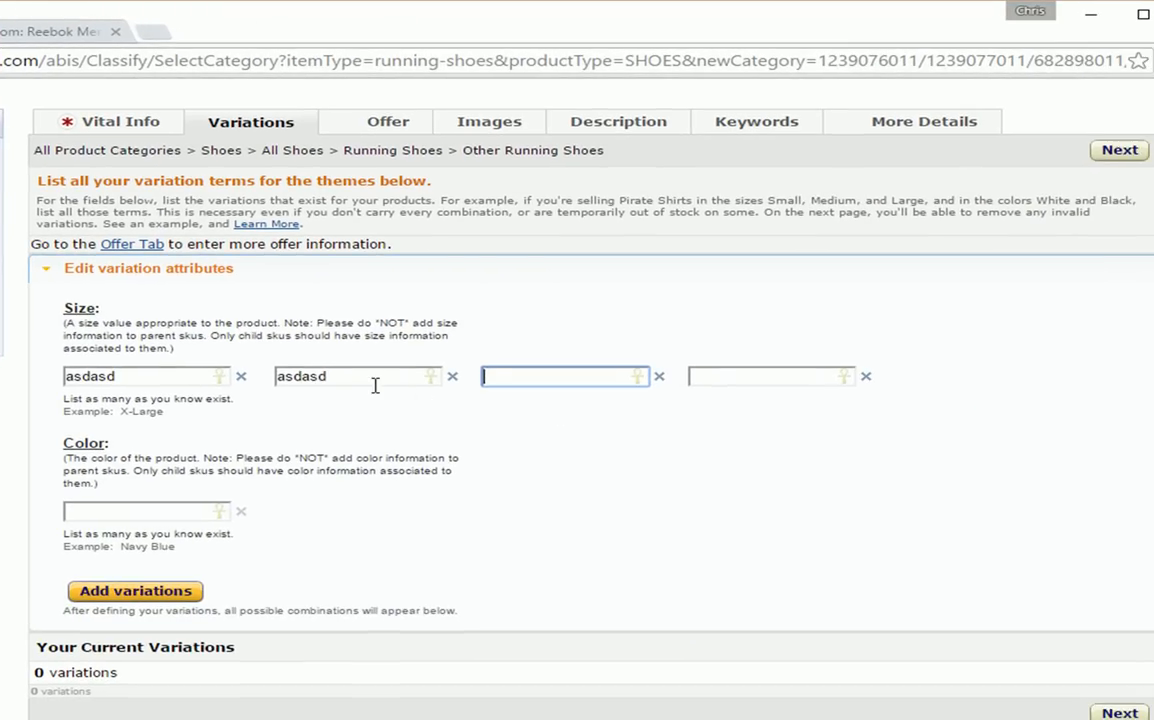
{"action": "left_click_drag", "start_coordinate": [375, 385], "coordinate": [272, 384]}
{"action": "key", "text": "BackSpace"}
{"action": "left_click_drag", "start_coordinate": [175, 384], "coordinate": [39, 384]}
{"action": "key", "text": "BackSpace"}
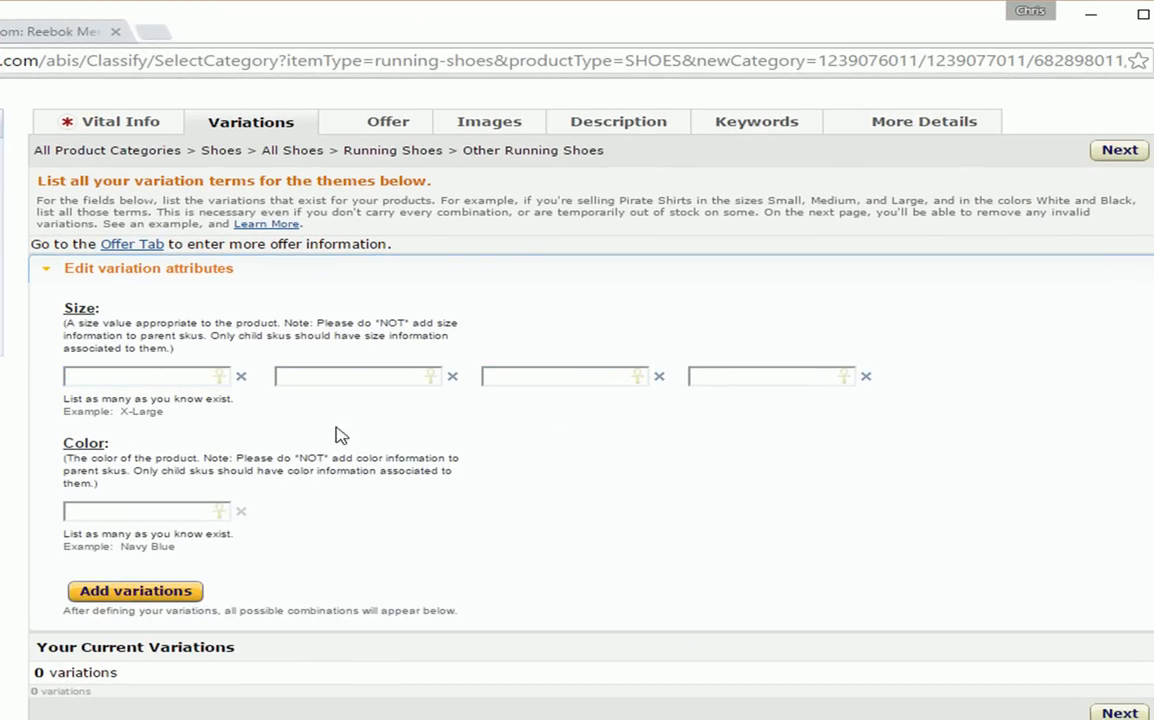
- Copy the existing color "Neon Cherry/Gravel/White" from the Word document into the first Color field and enter 11.5 as the first Size
{"action": "left_click", "coordinate": [142, 375]}
{"action": "key", "text": "alt+Tab"}
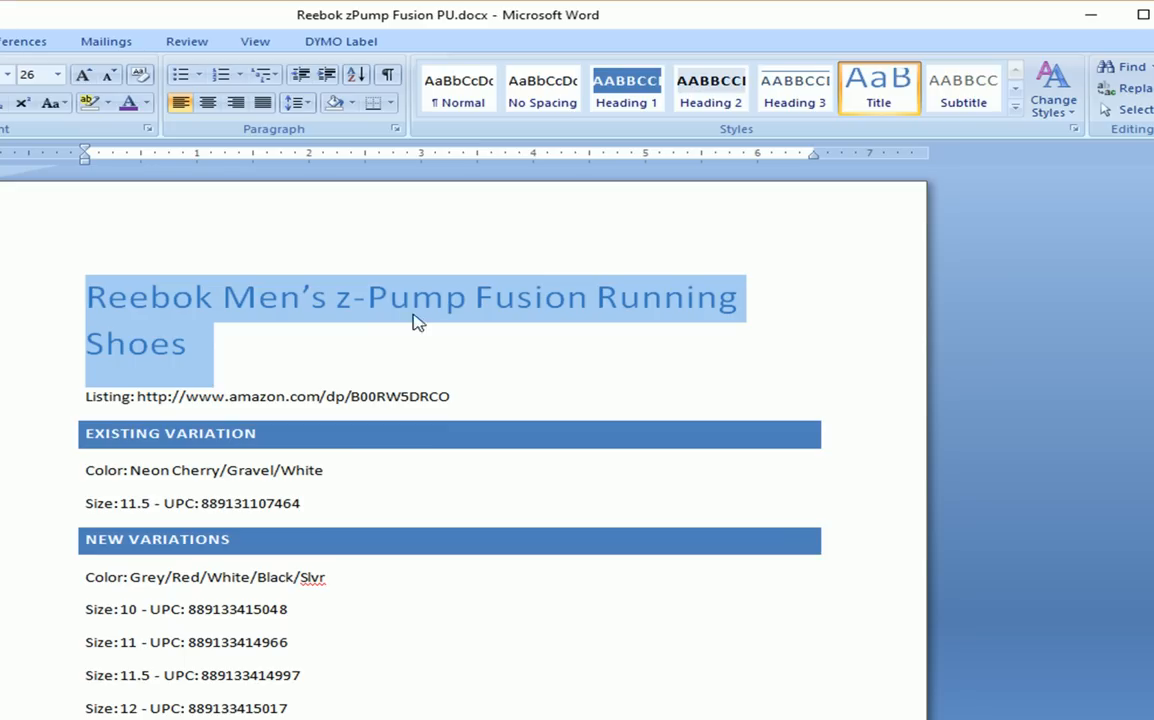
{"action": "left_click", "coordinate": [298, 518]}
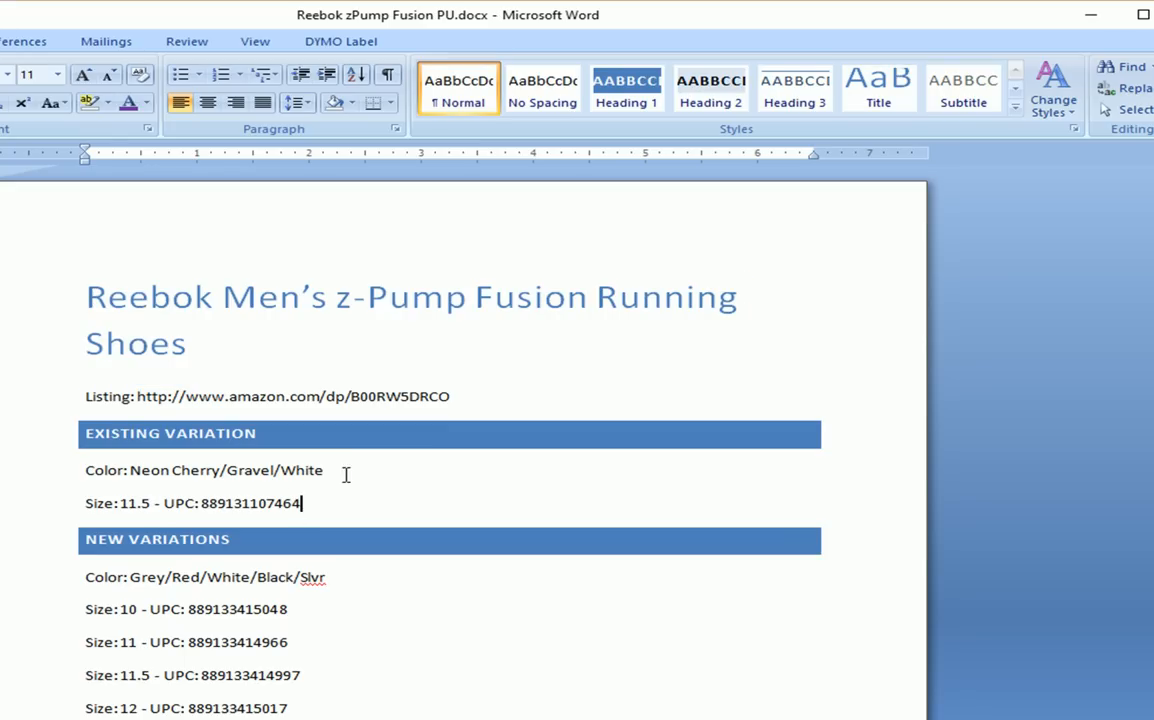
{"action": "left_click_drag", "start_coordinate": [345, 473], "coordinate": [170, 477]}
{"action": "left_click", "coordinate": [1089, 15]}
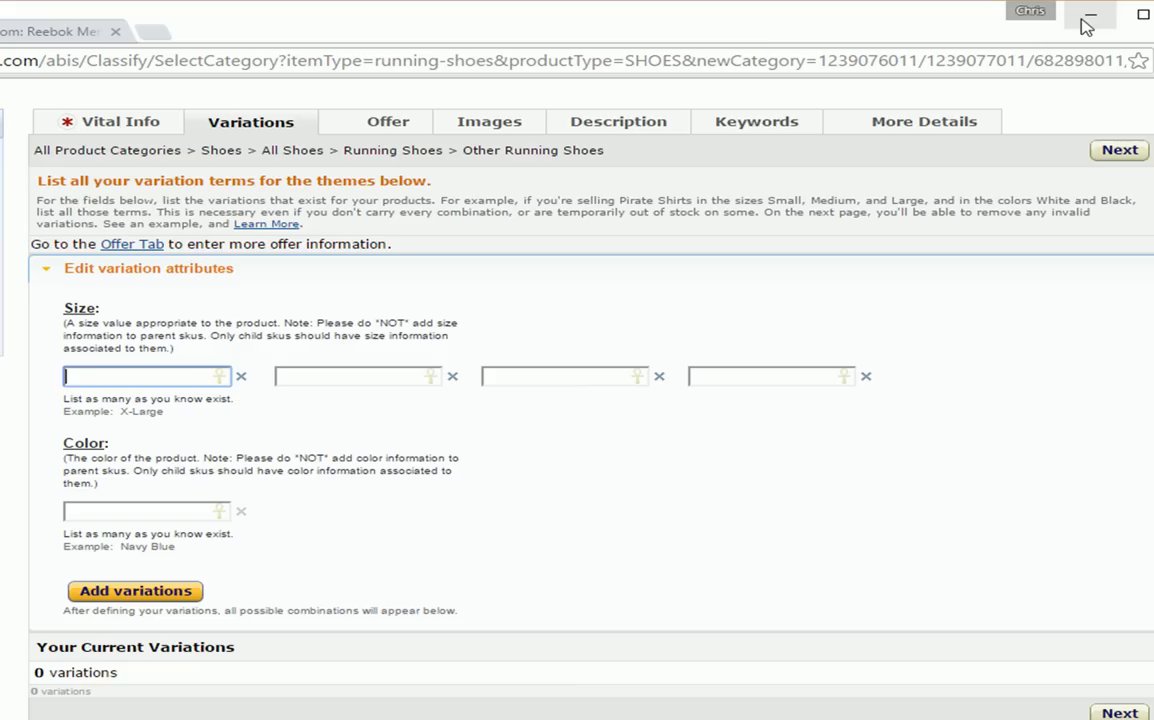
{"action": "left_click", "coordinate": [135, 511]}
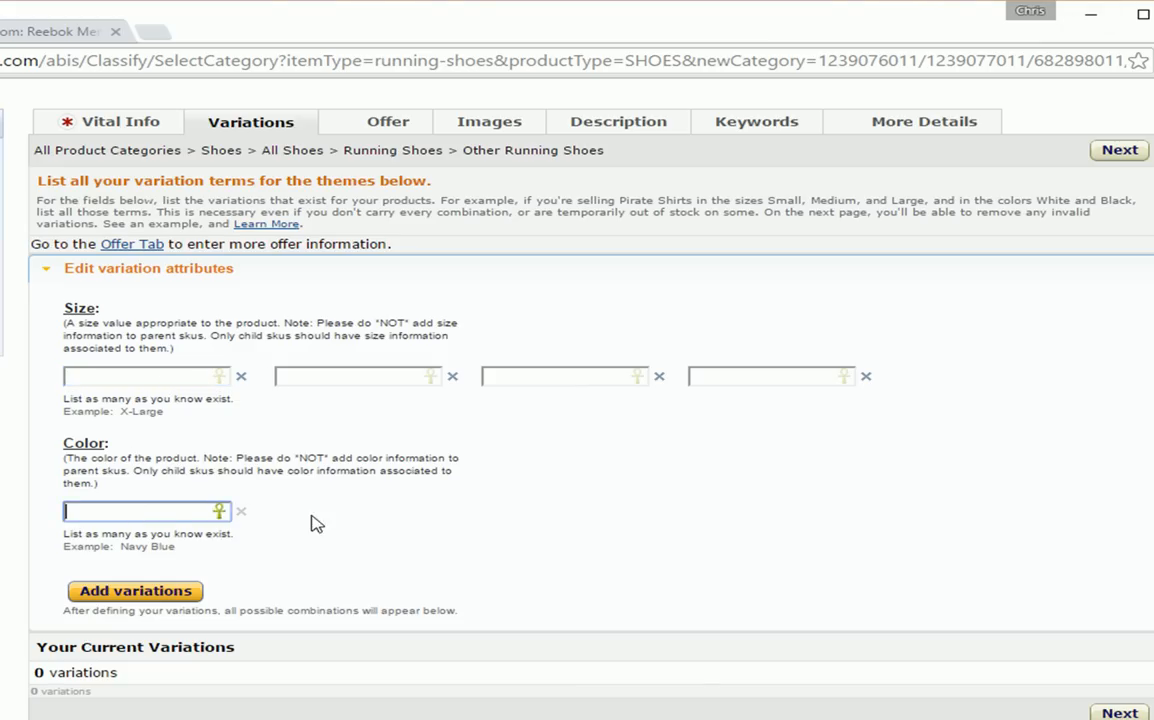
{"action": "key", "text": "ctrl+v"}
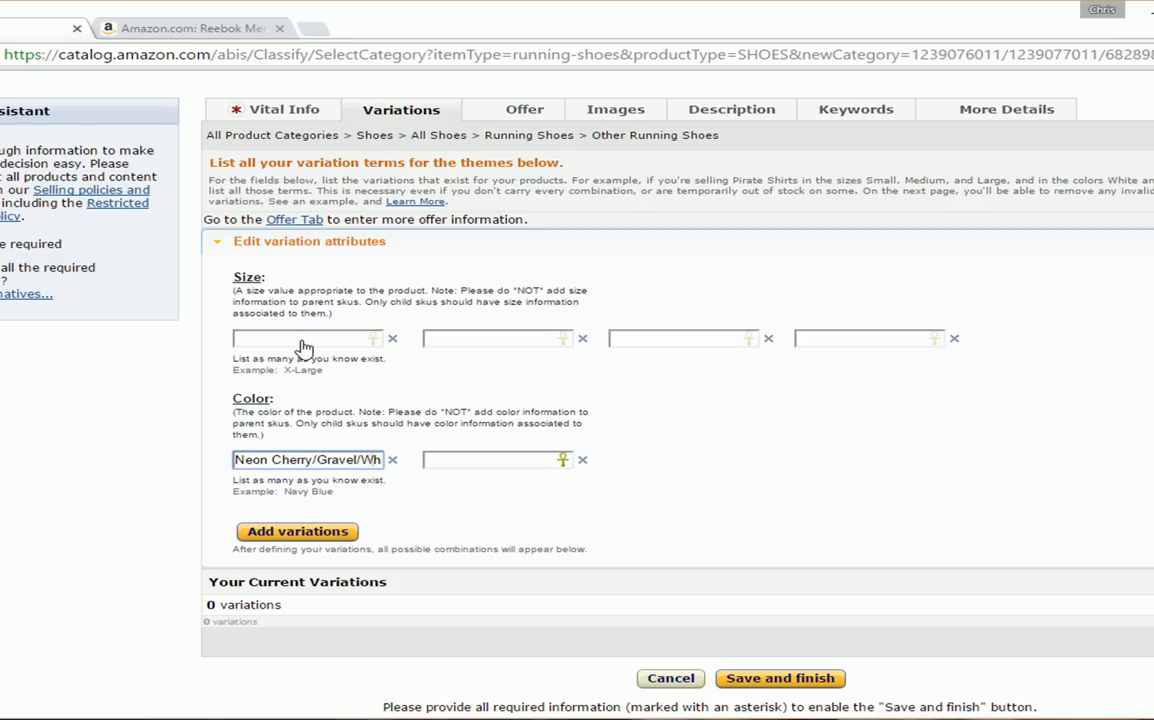
{"action": "left_click", "coordinate": [305, 345]}
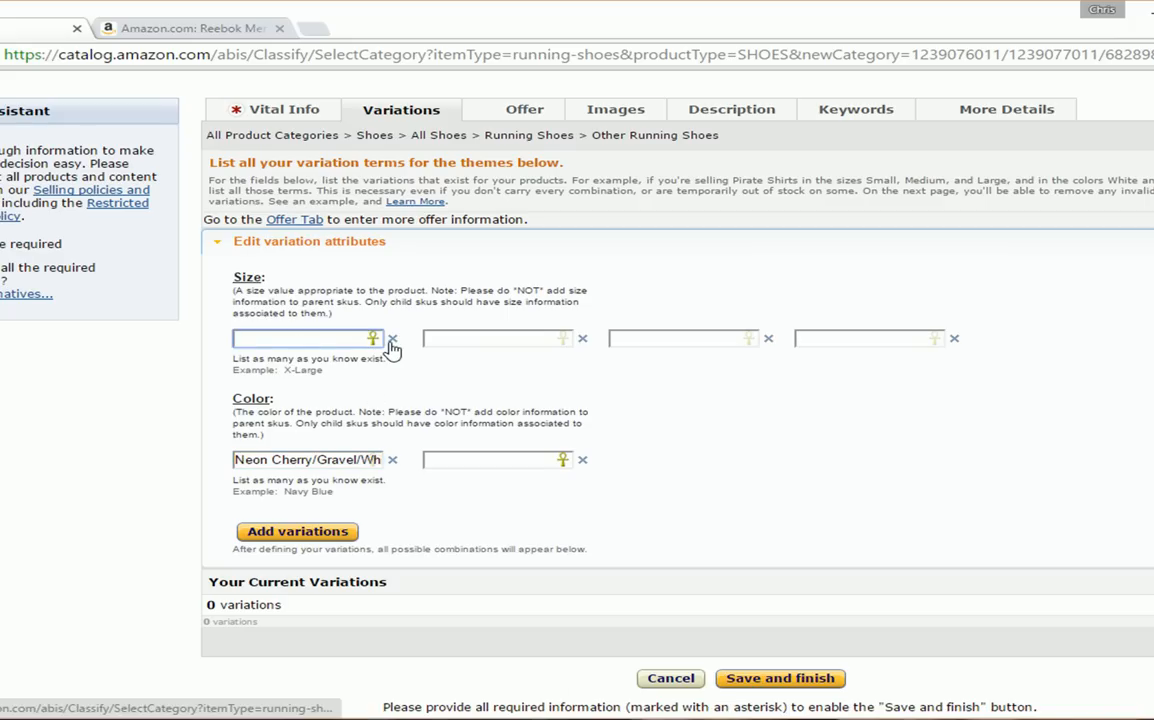
{"action": "left_click", "coordinate": [699, 421]}
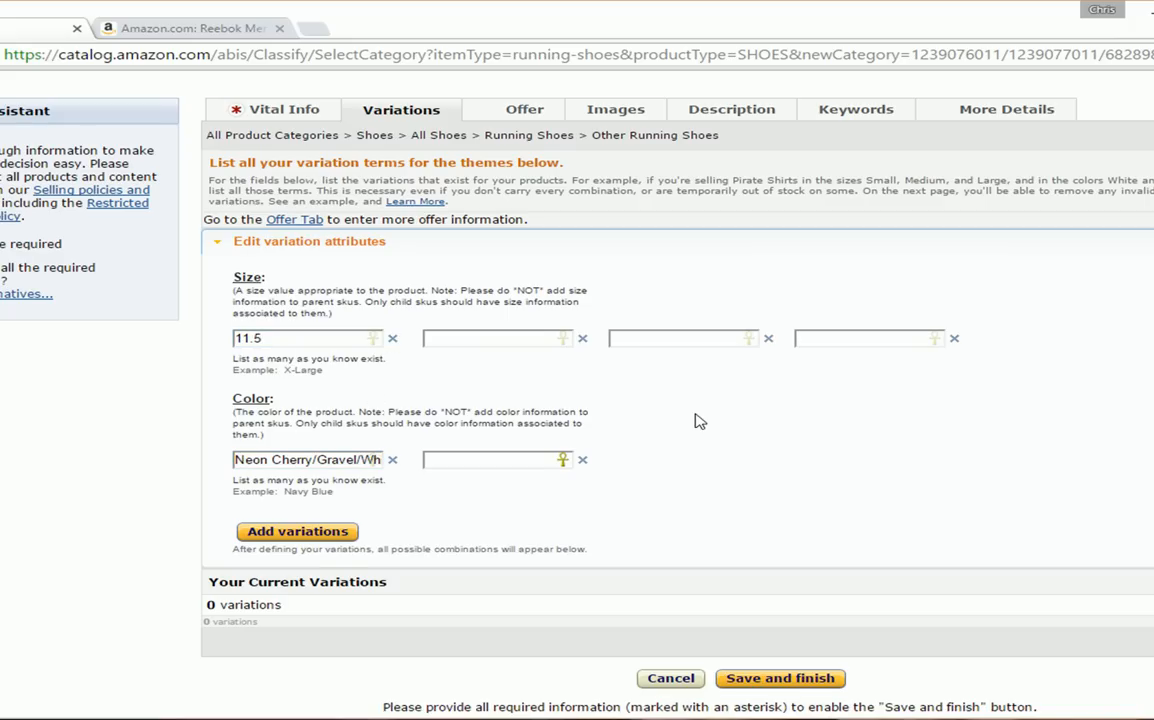
- Copy the new color "Grey/Red/White/Black/Slvr" from the Word document into the second Color field and remove the spare empty Color field
{"action": "left_click", "coordinate": [623, 718]}
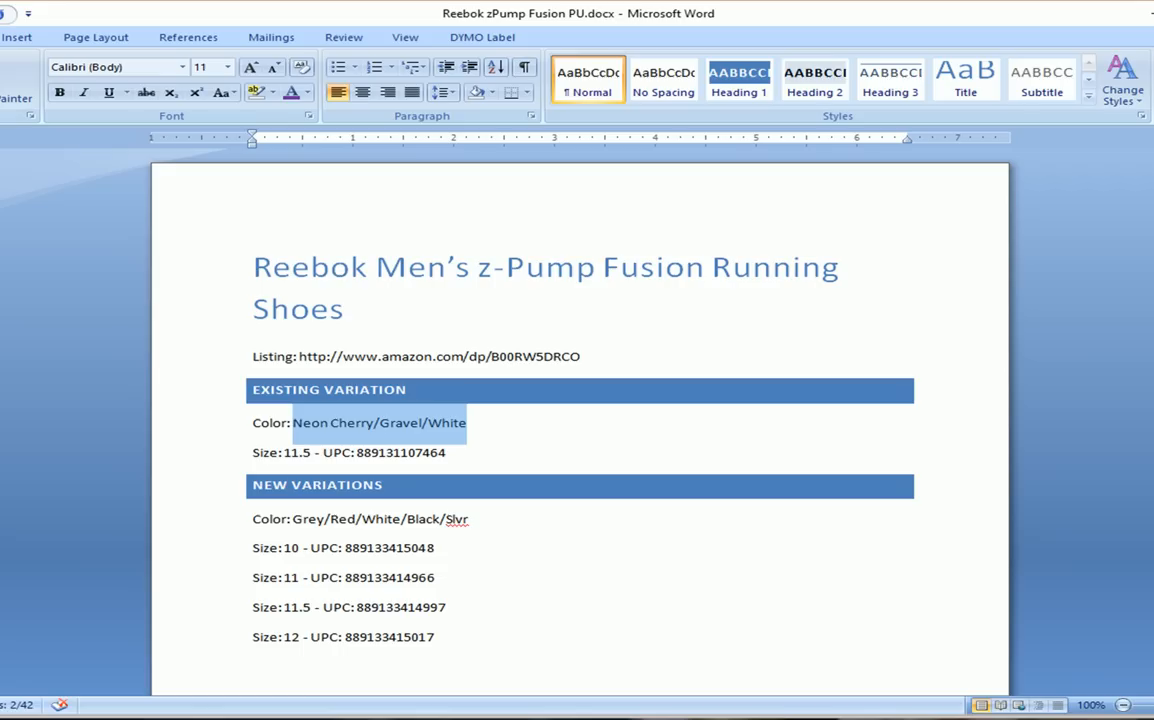
{"action": "left_click_drag", "start_coordinate": [467, 519], "coordinate": [296, 520]}
{"action": "key", "text": "ctrl+c"}
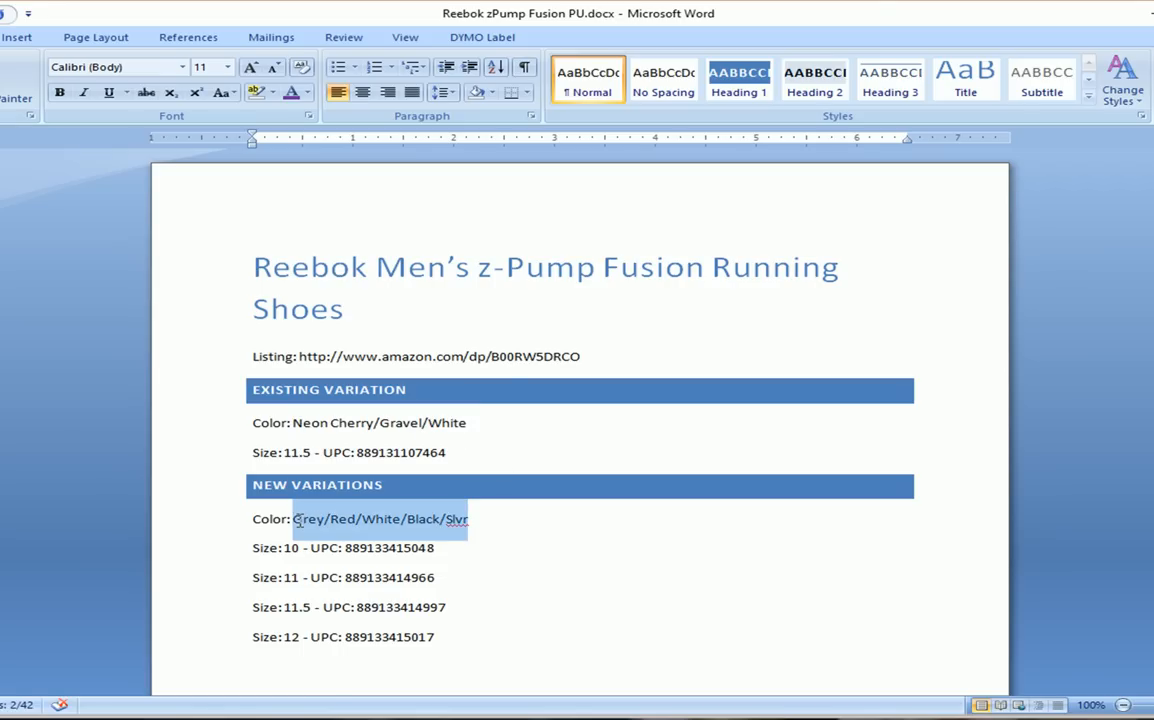
{"action": "left_click", "coordinate": [1138, 14]}
{"action": "left_click", "coordinate": [475, 462]}
{"action": "key", "text": "ctrl+v"}
{"action": "left_click", "coordinate": [575, 394]}
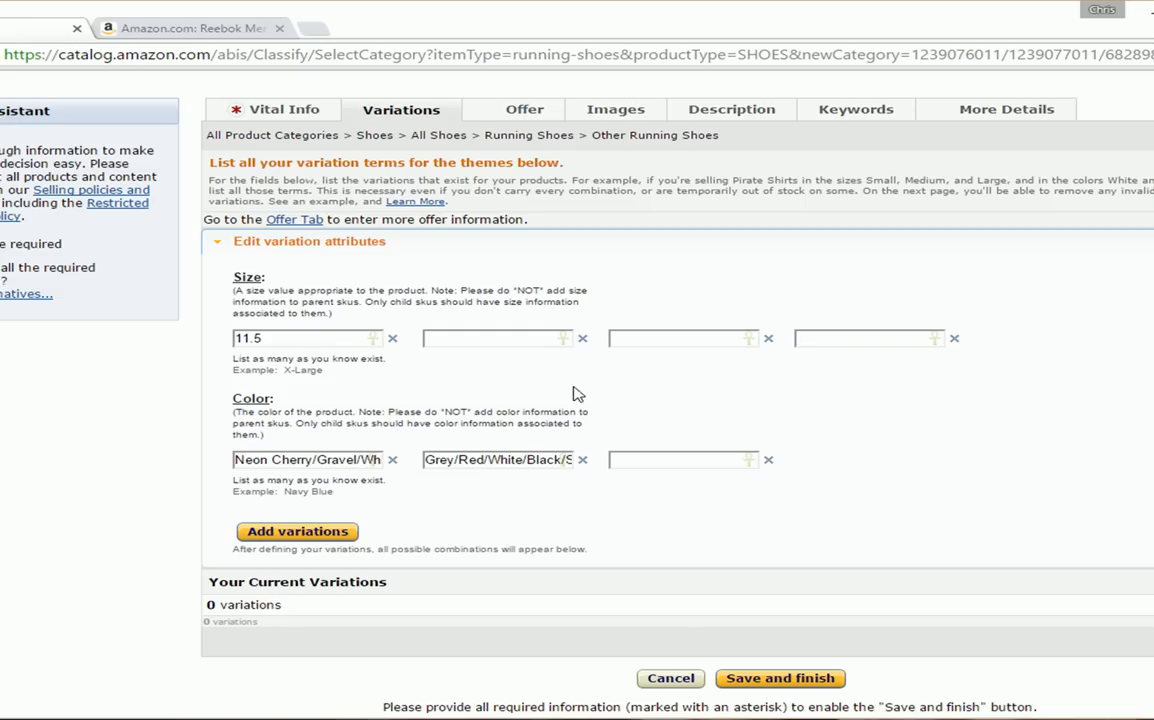
{"action": "left_click", "coordinate": [767, 461]}
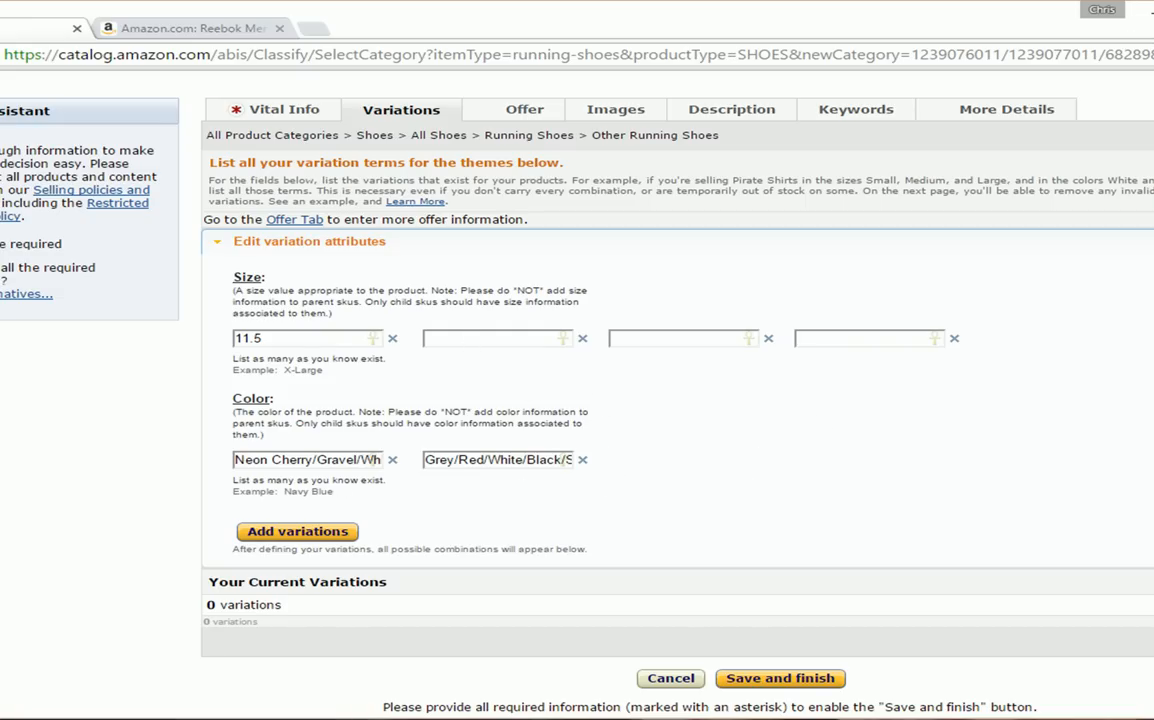
- Consult the new variations in the Word document and enter 10, 11 and 12 in the remaining Size fields
{"action": "key", "text": "alt+Tab"}
{"action": "left_click", "coordinate": [526, 564]}
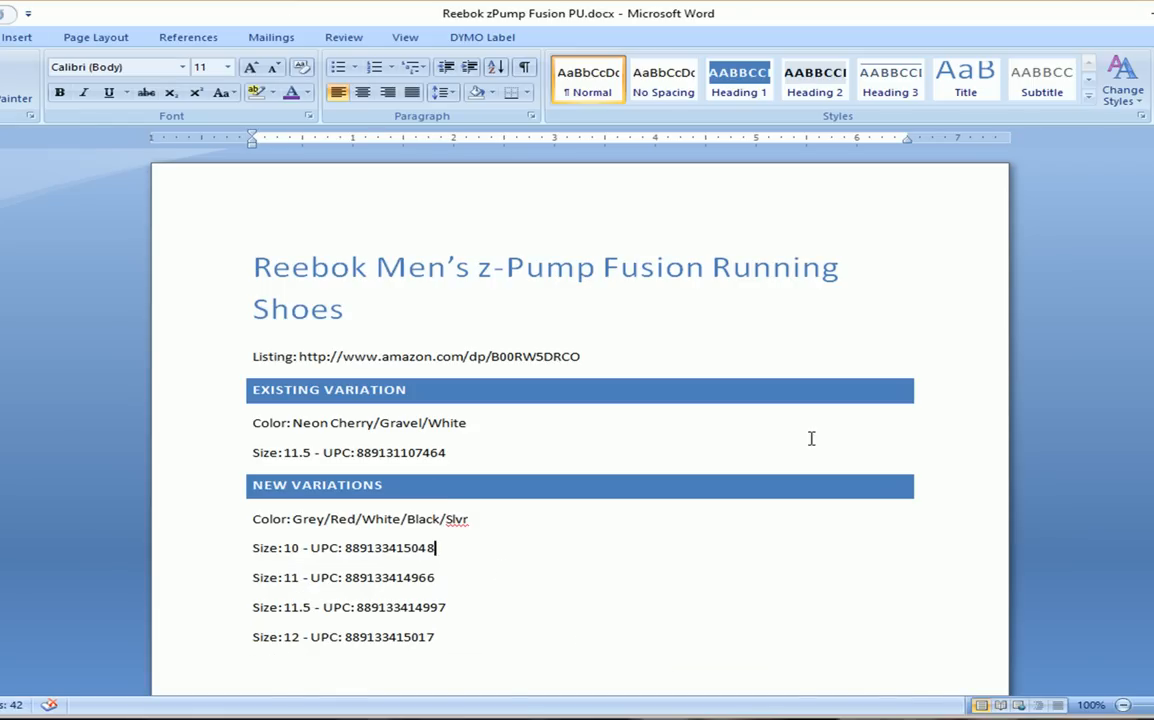
{"action": "key", "text": "alt+Tab"}
{"action": "left_click", "coordinate": [472, 340]}
{"action": "key", "text": "Tab"}
{"action": "type", "text": "11"}
{"action": "key", "text": "Tab"}
{"action": "type", "text": "12"}
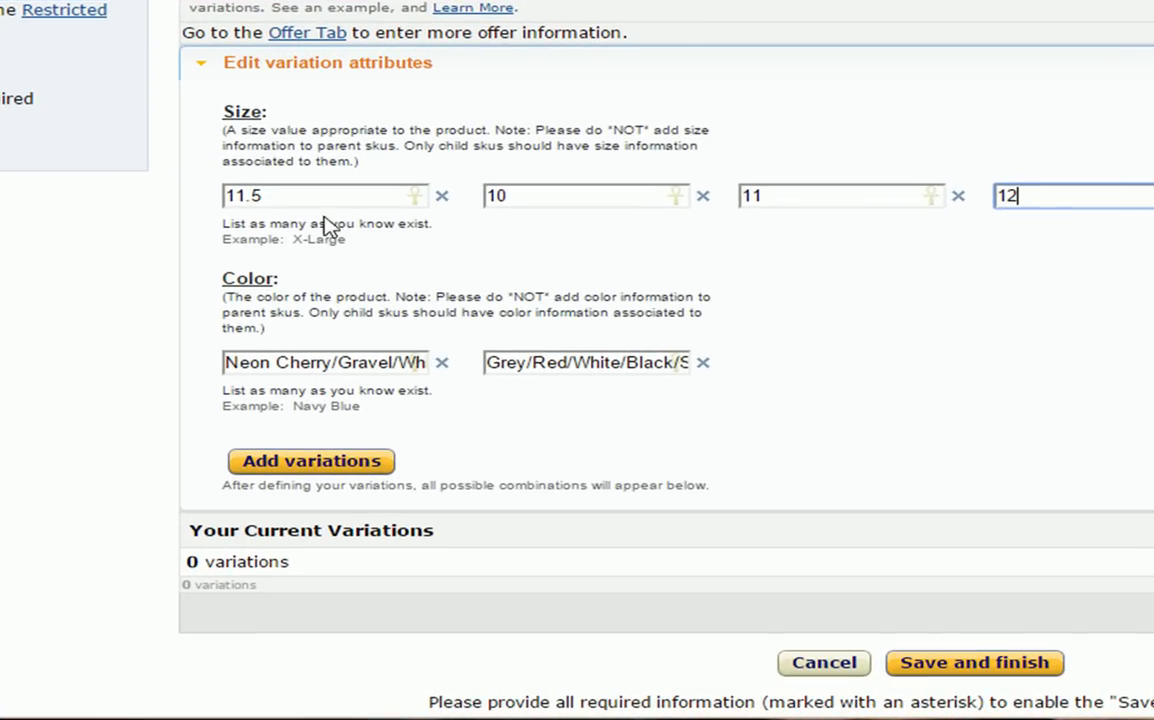
- Compare the 11.5 Size entry with the existing and new variations listed in the Word document
{"action": "left_click_drag", "start_coordinate": [268, 196], "coordinate": [193, 206]}
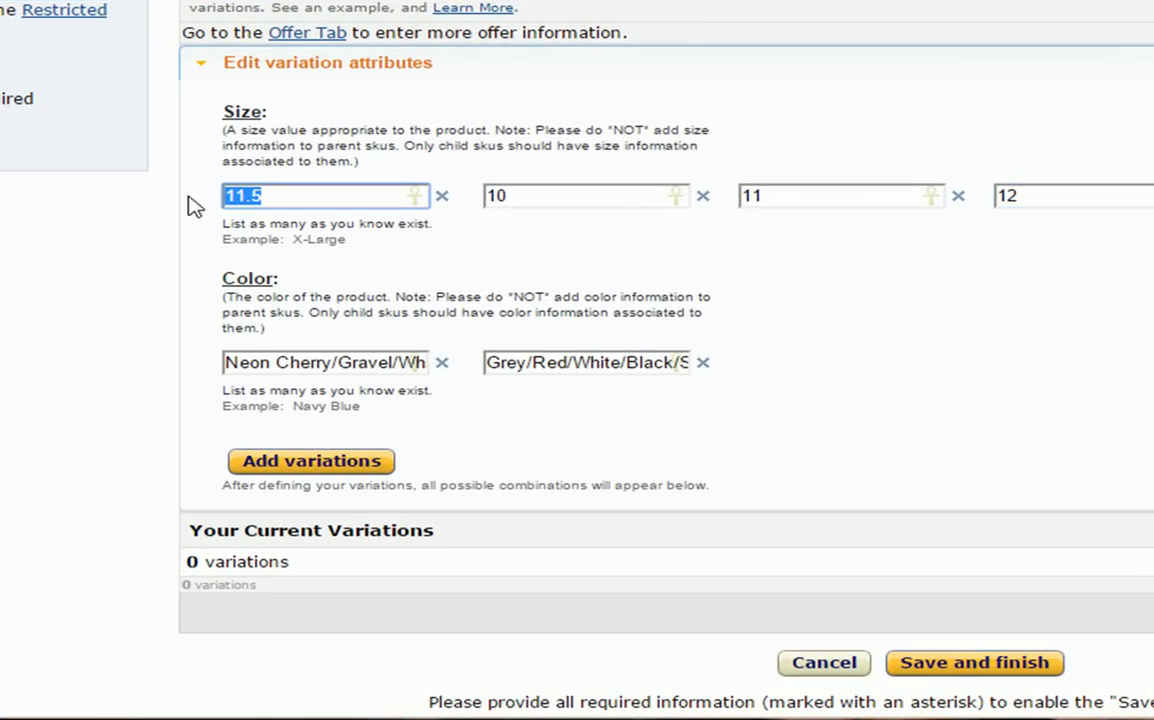
{"action": "key", "text": "alt+Tab"}
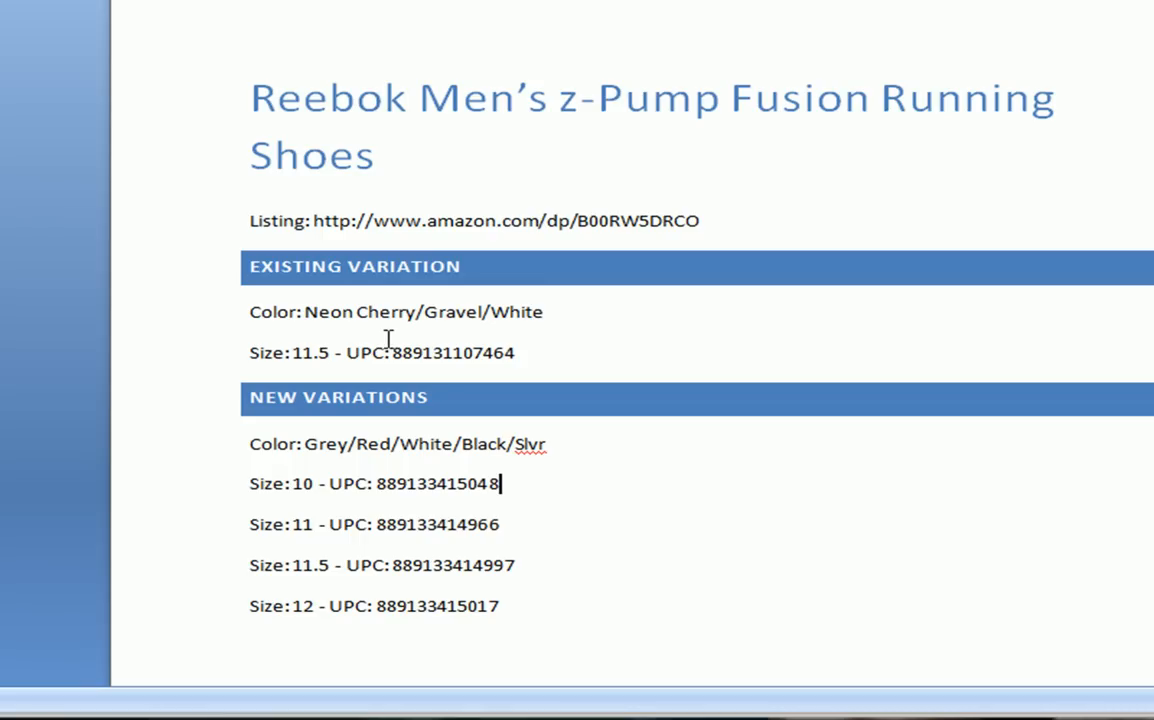
{"action": "left_click_drag", "start_coordinate": [330, 353], "coordinate": [294, 355]}
{"action": "left_click", "coordinate": [304, 353]}
{"action": "left_click_drag", "start_coordinate": [332, 566], "coordinate": [299, 567]}
{"action": "left_click", "coordinate": [326, 601]}
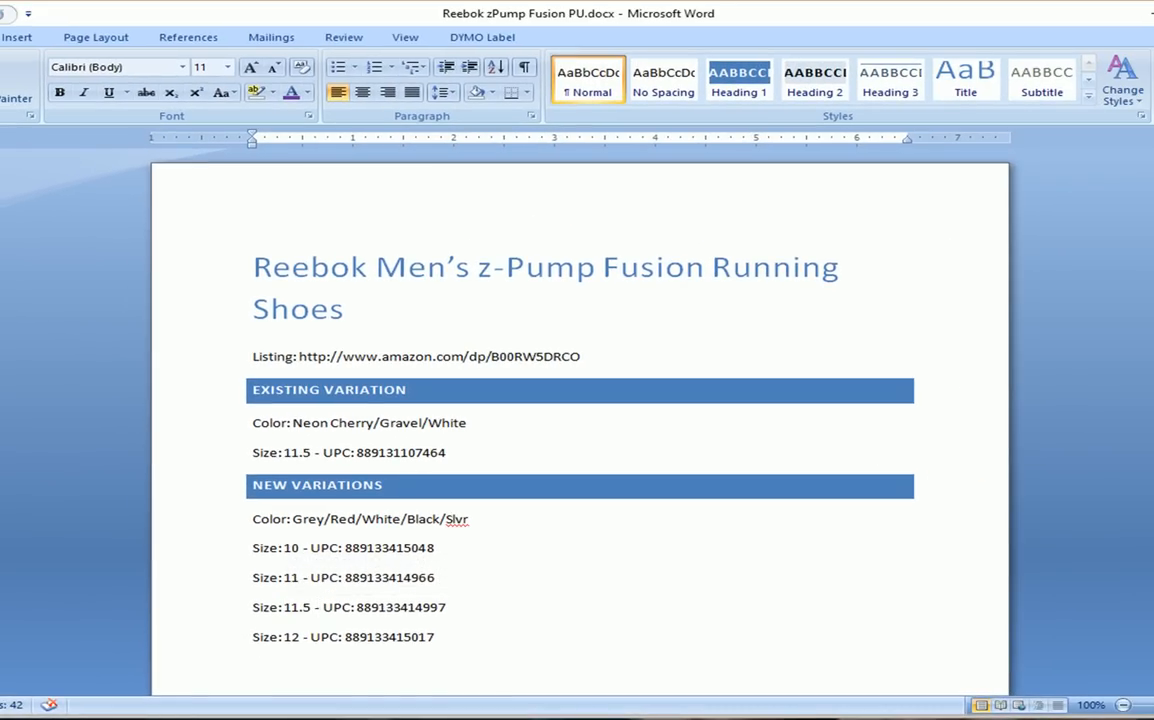
{"action": "left_click", "coordinate": [1149, 14]}
{"action": "left_click", "coordinate": [500, 369]}
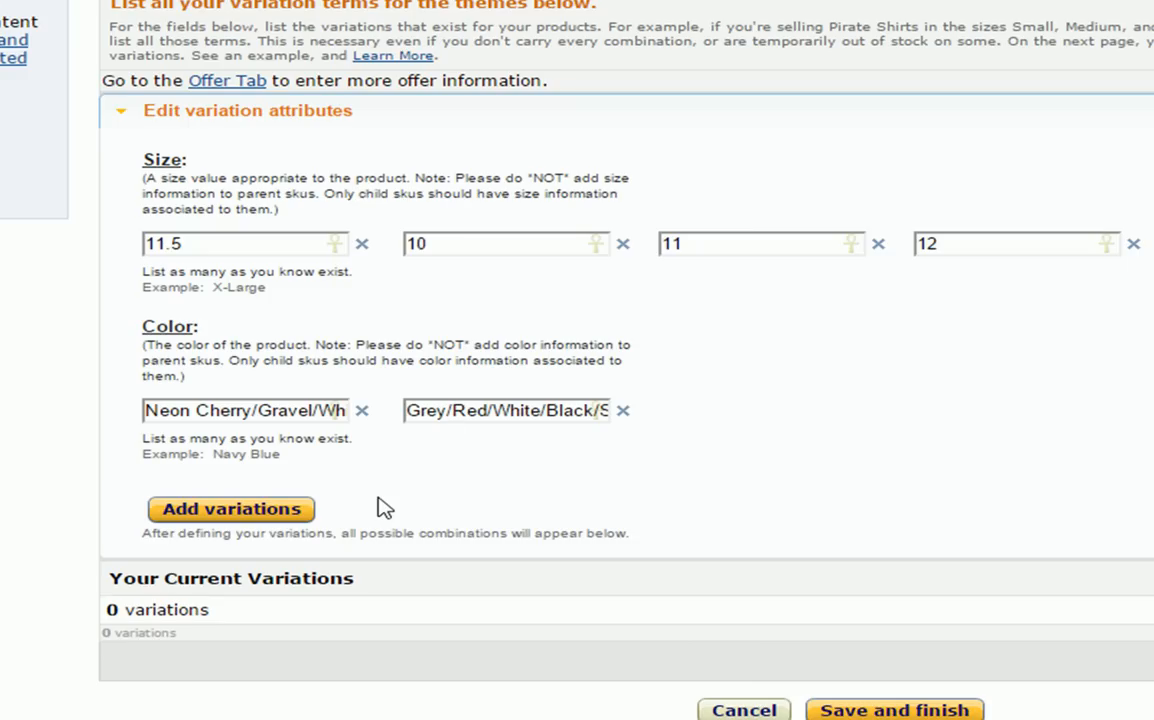
- Generate the matrix of all size and color combinations and switch to the Word document to compare them
{"action": "left_click", "coordinate": [250, 512]}
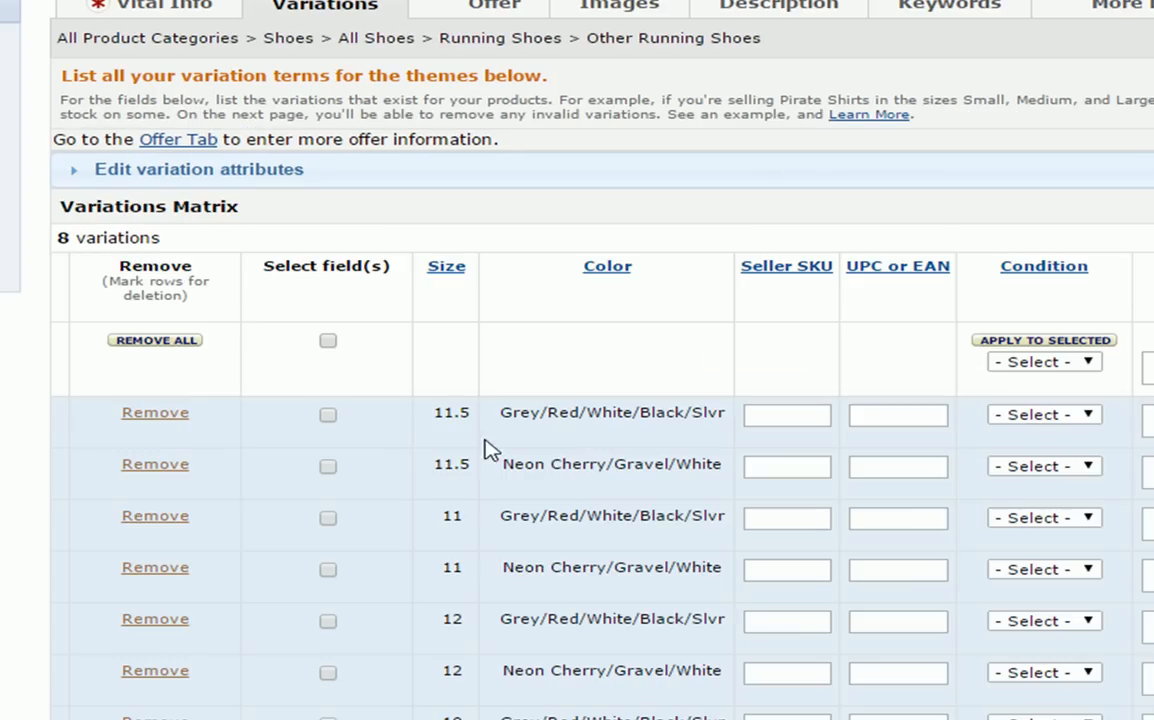
{"action": "scroll", "coordinate": [670, 435], "scroll_direction": "down", "scroll_amount": 3}
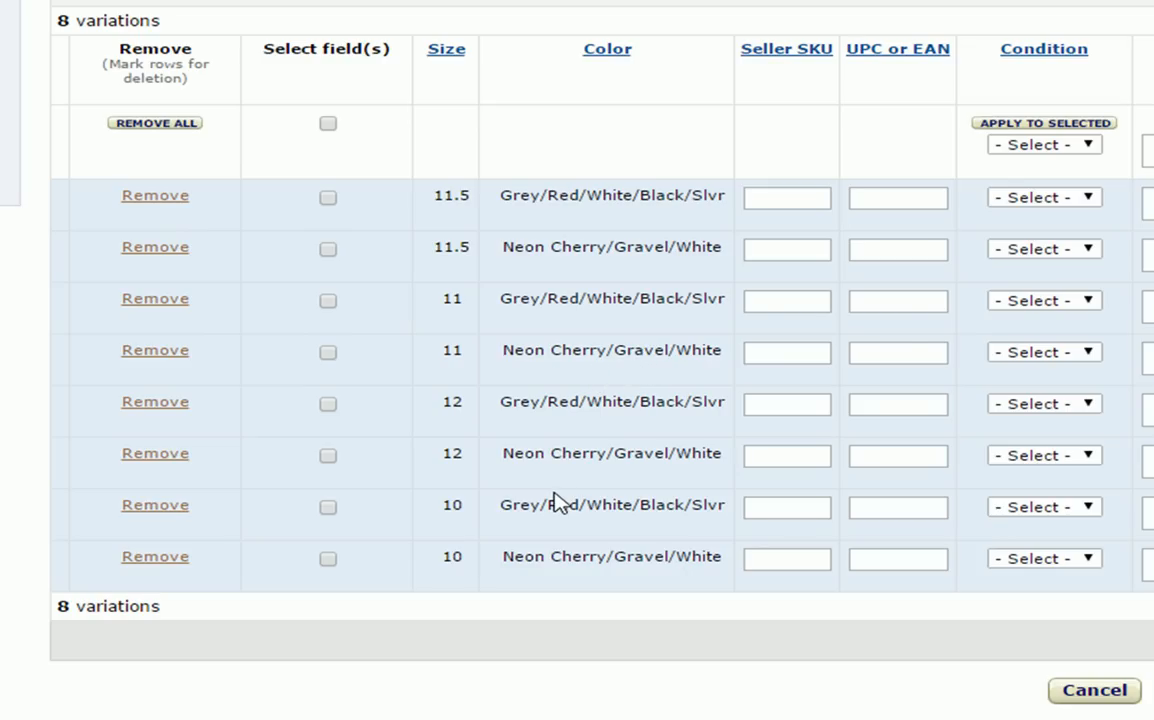
{"action": "key", "text": "alt+Tab"}
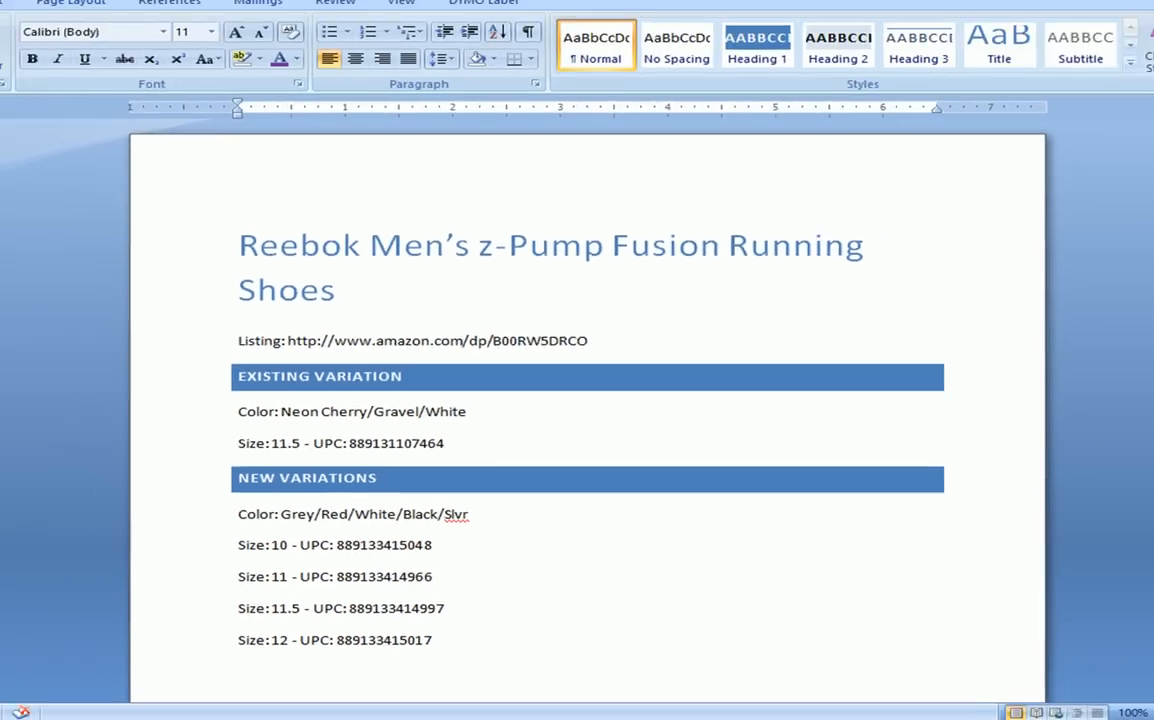
- Return to the Seller Central variations matrix and remove the Neon Cherry/Gravel/White rows for sizes 11, 12 and 10
{"action": "key", "text": "alt+Tab"}
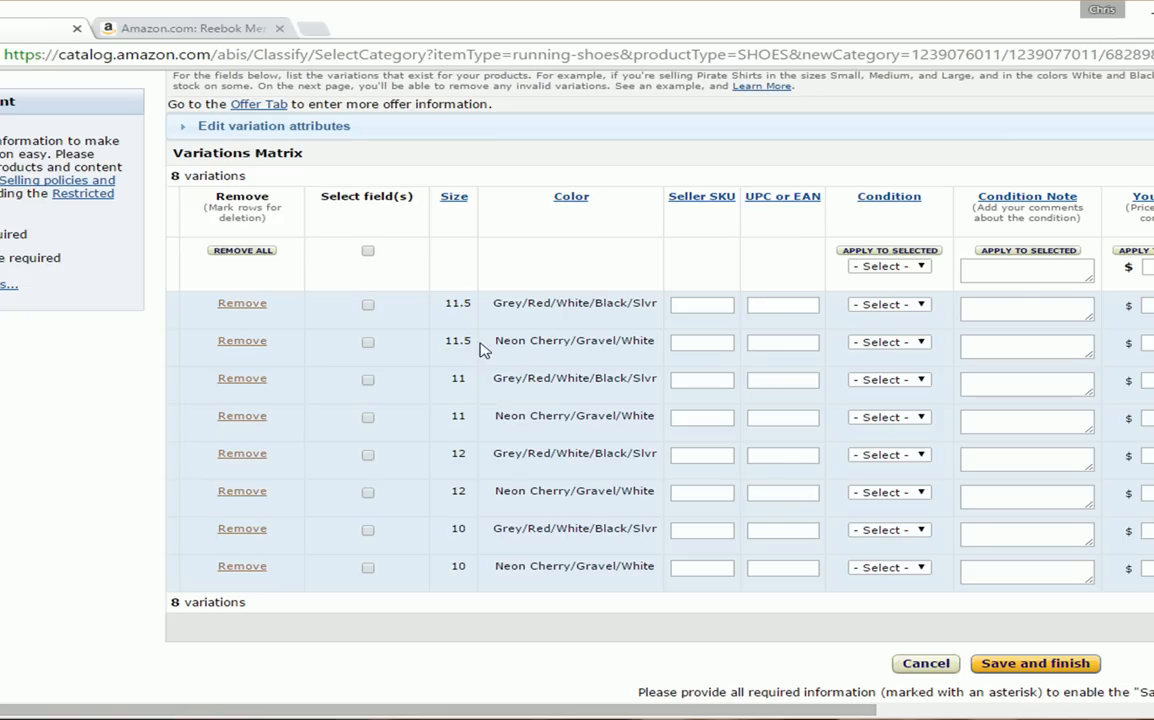
{"action": "left_click_drag", "start_coordinate": [656, 344], "coordinate": [446, 346]}
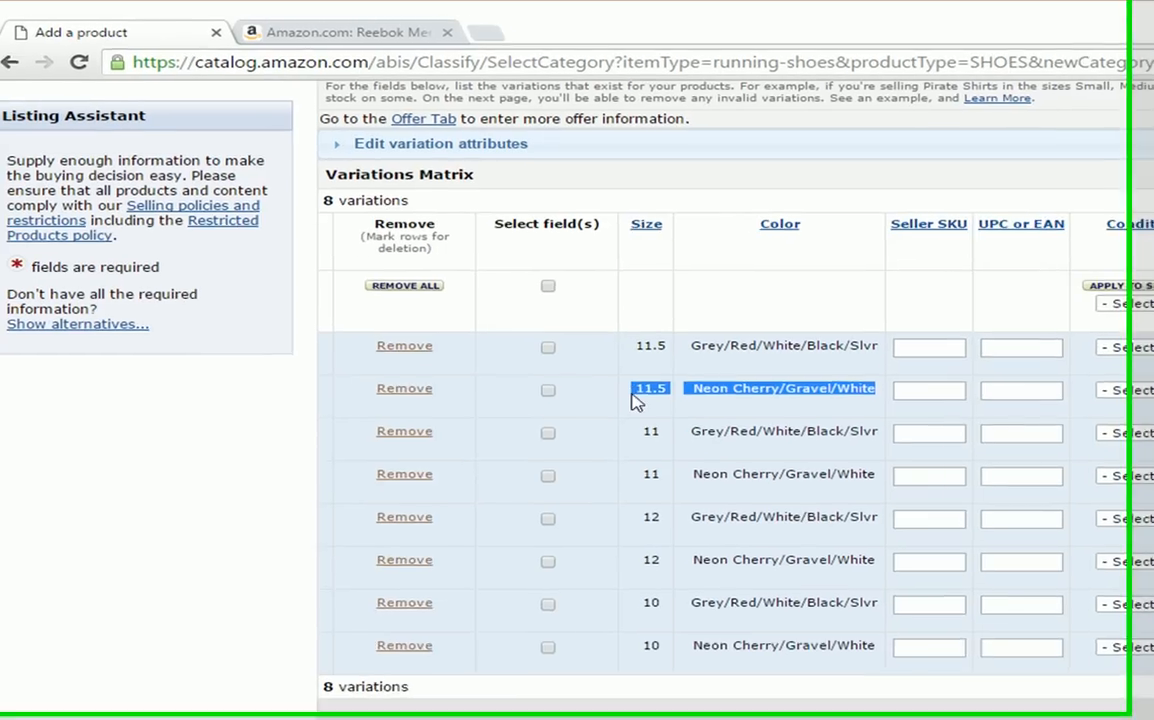
{"action": "left_click", "coordinate": [551, 350]}
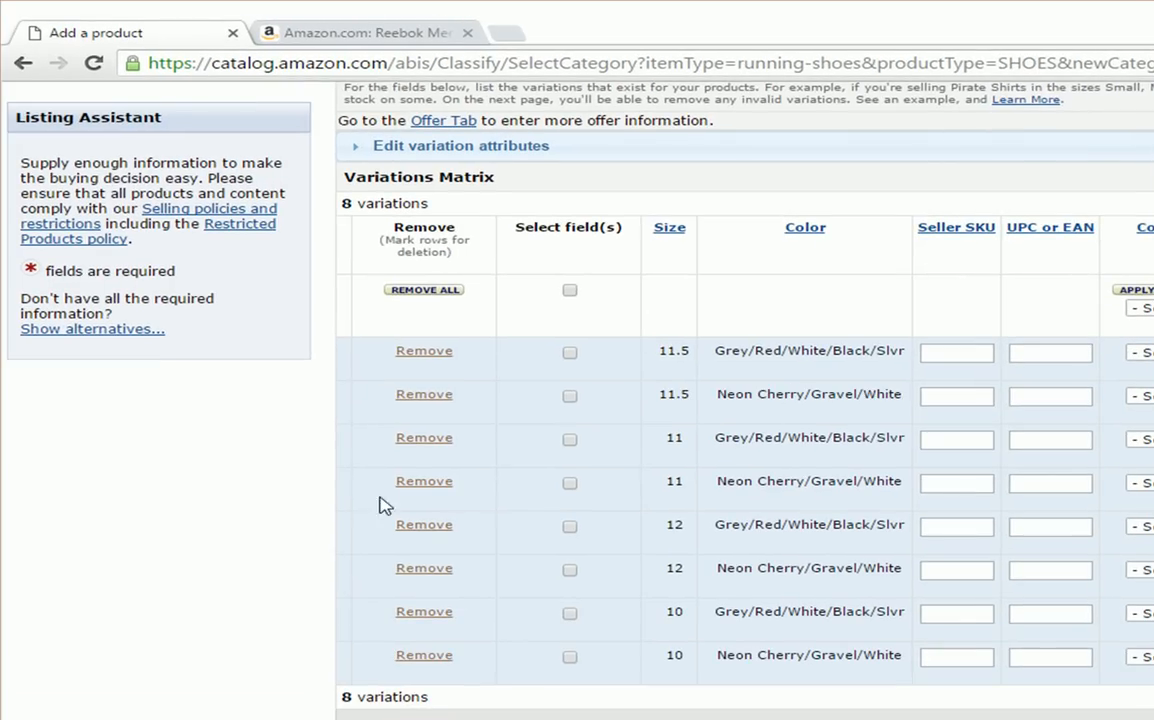
{"action": "left_click", "coordinate": [424, 483]}
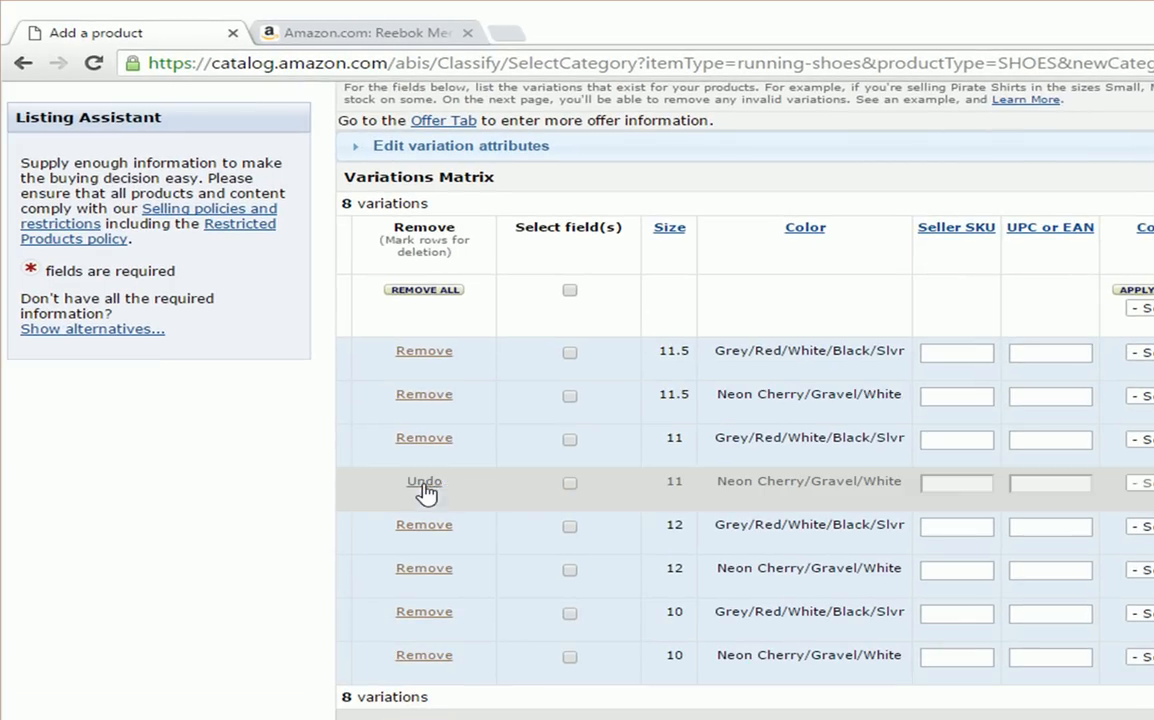
{"action": "left_click", "coordinate": [425, 570]}
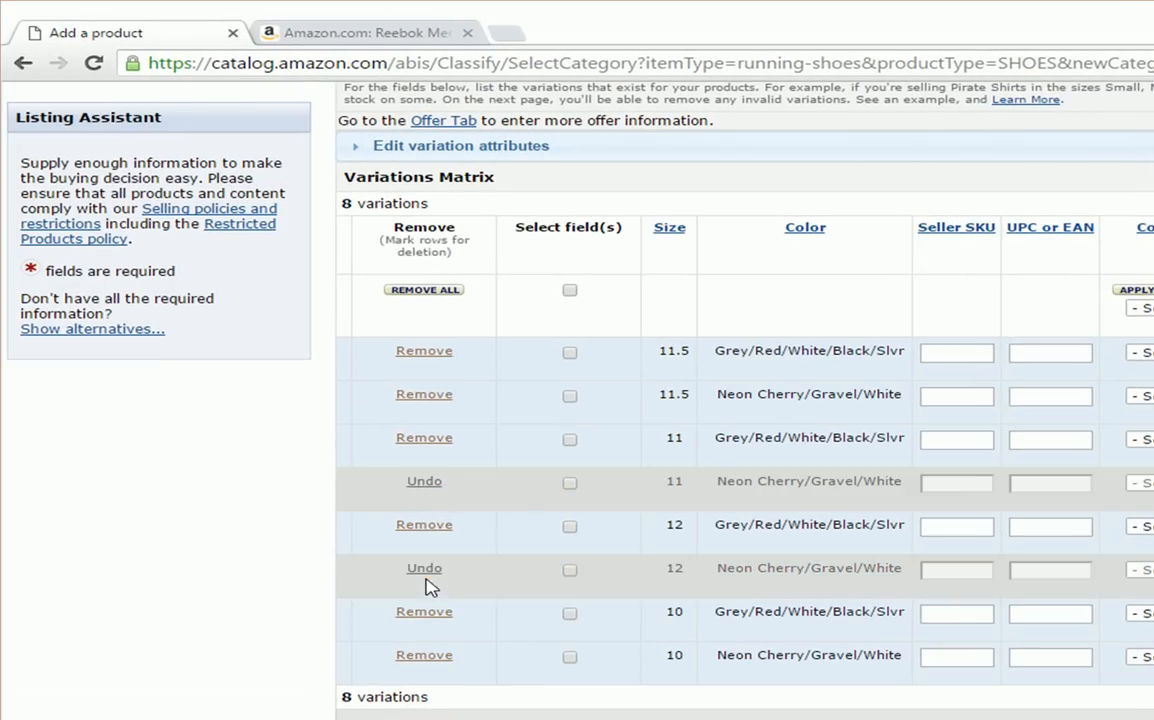
{"action": "left_click", "coordinate": [425, 657]}
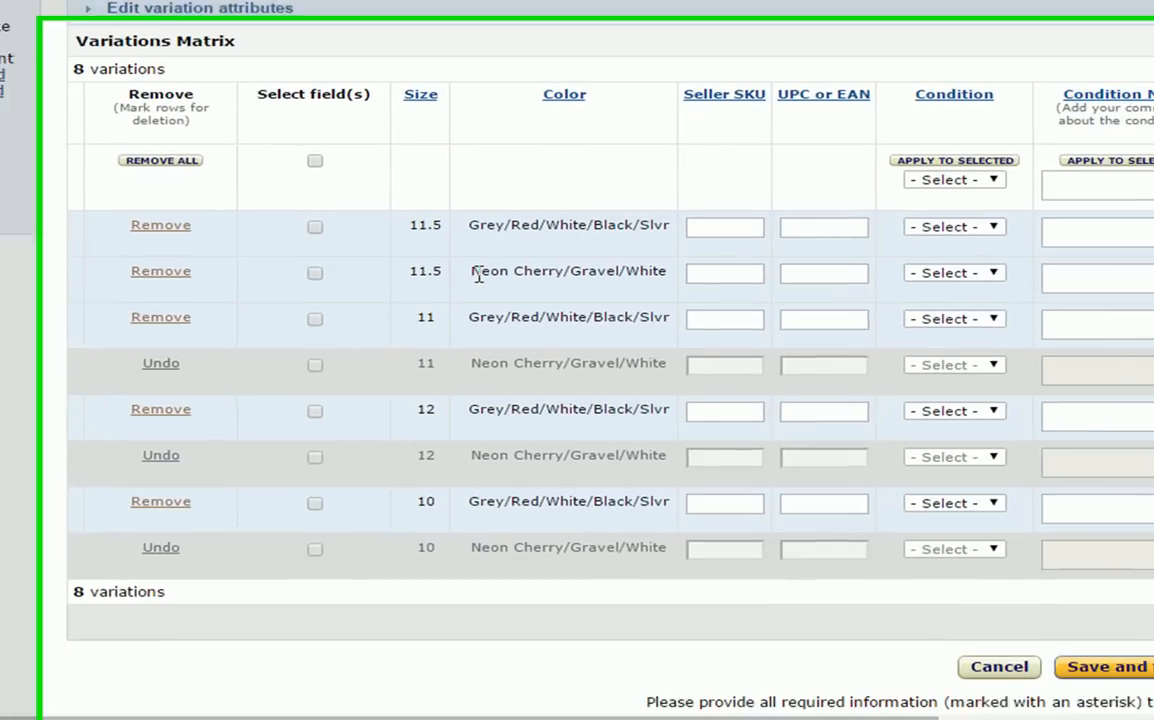
{"action": "left_click_drag", "start_coordinate": [478, 275], "coordinate": [645, 281]}
{"action": "left_click", "coordinate": [612, 286]}
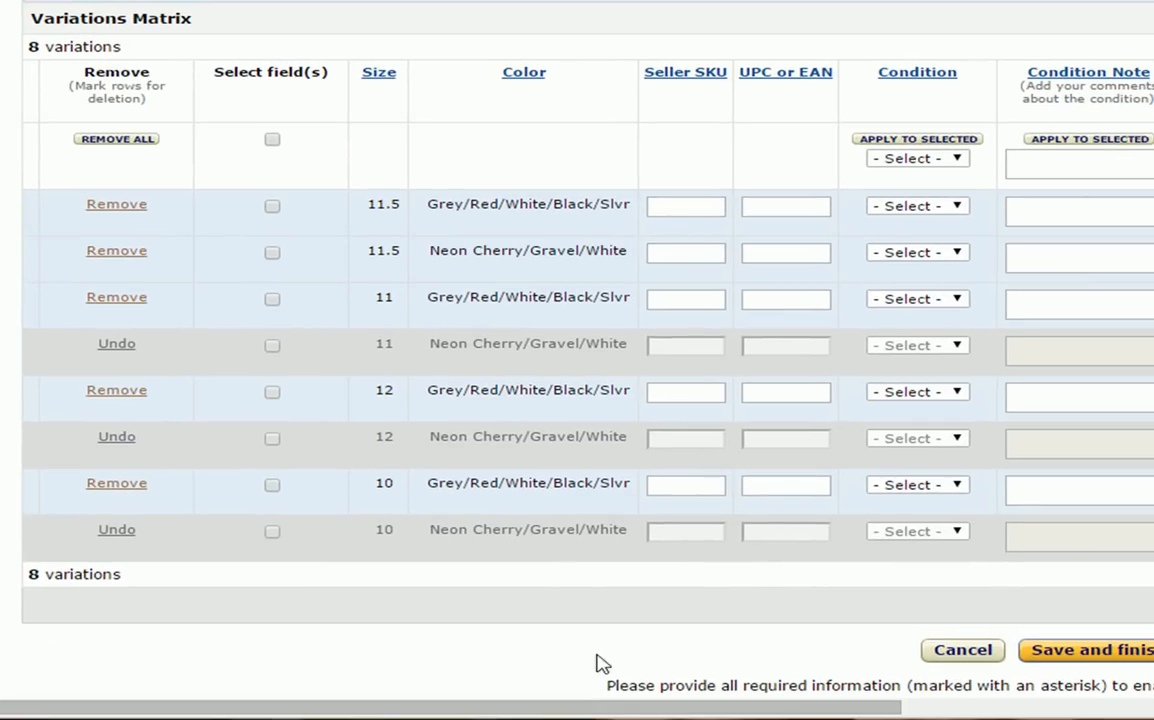
- Set the Condition to New for both 11.5 variations and the Grey/Red/White/Black/Slvr variations in sizes 11, 12 and 10
{"action": "scroll", "coordinate": [648, 287], "scroll_direction": "right", "scroll_amount": 5}
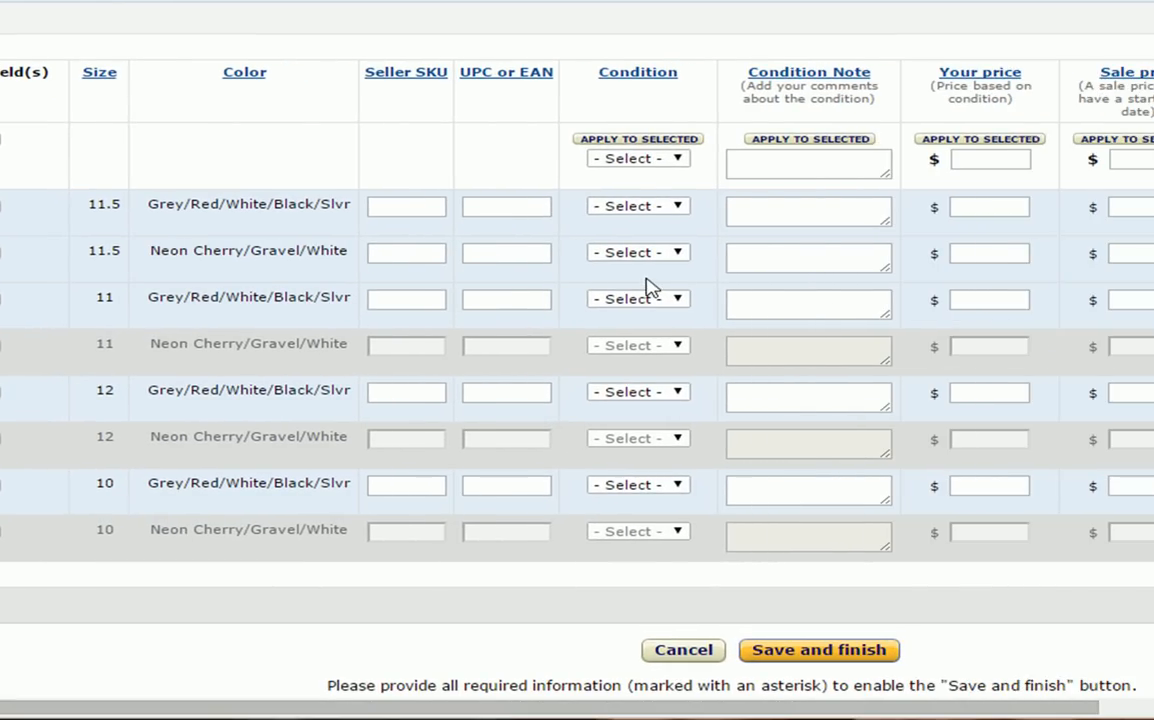
{"action": "mouse_move", "coordinate": [661, 714]}
{"action": "left_mouse_down"}
{"action": "mouse_move", "coordinate": [893, 715]}
{"action": "mouse_move", "coordinate": [563, 715]}
{"action": "mouse_move", "coordinate": [652, 715]}
{"action": "left_mouse_up"}
{"action": "left_click", "coordinate": [637, 214]}
{"action": "left_click", "coordinate": [650, 238]}
{"action": "left_click", "coordinate": [644, 252]}
{"action": "left_click", "coordinate": [645, 287]}
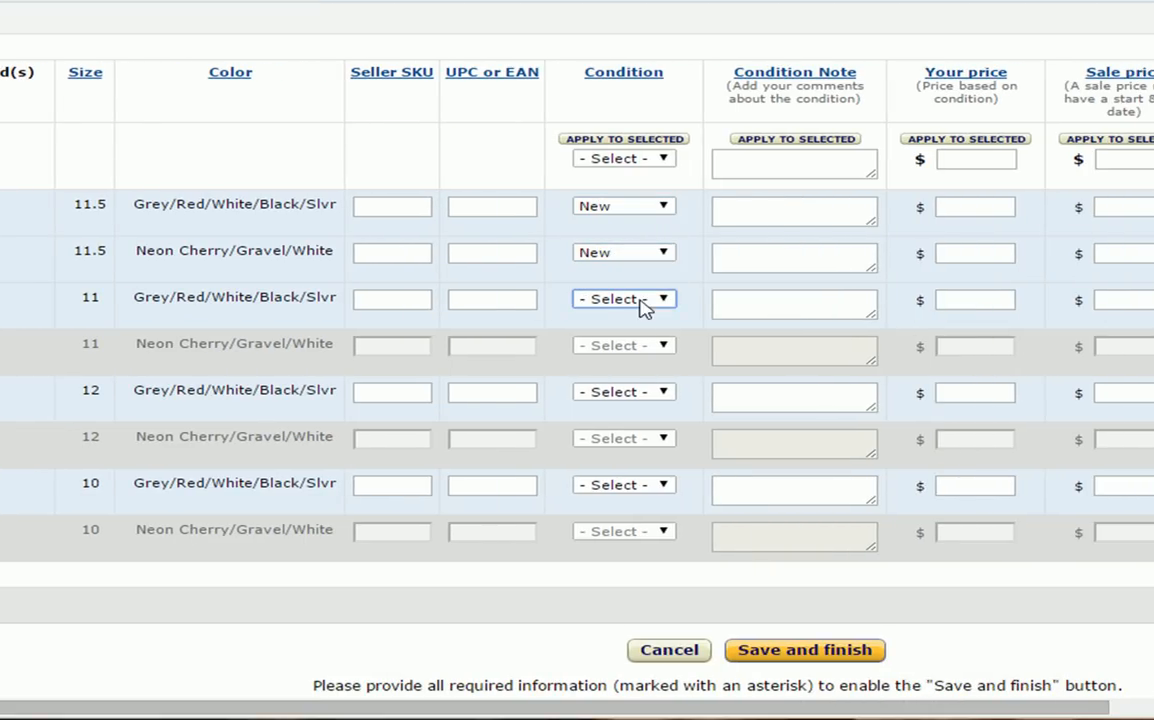
{"action": "left_click", "coordinate": [645, 300]}
{"action": "left_click", "coordinate": [644, 331]}
{"action": "left_click", "coordinate": [625, 392]}
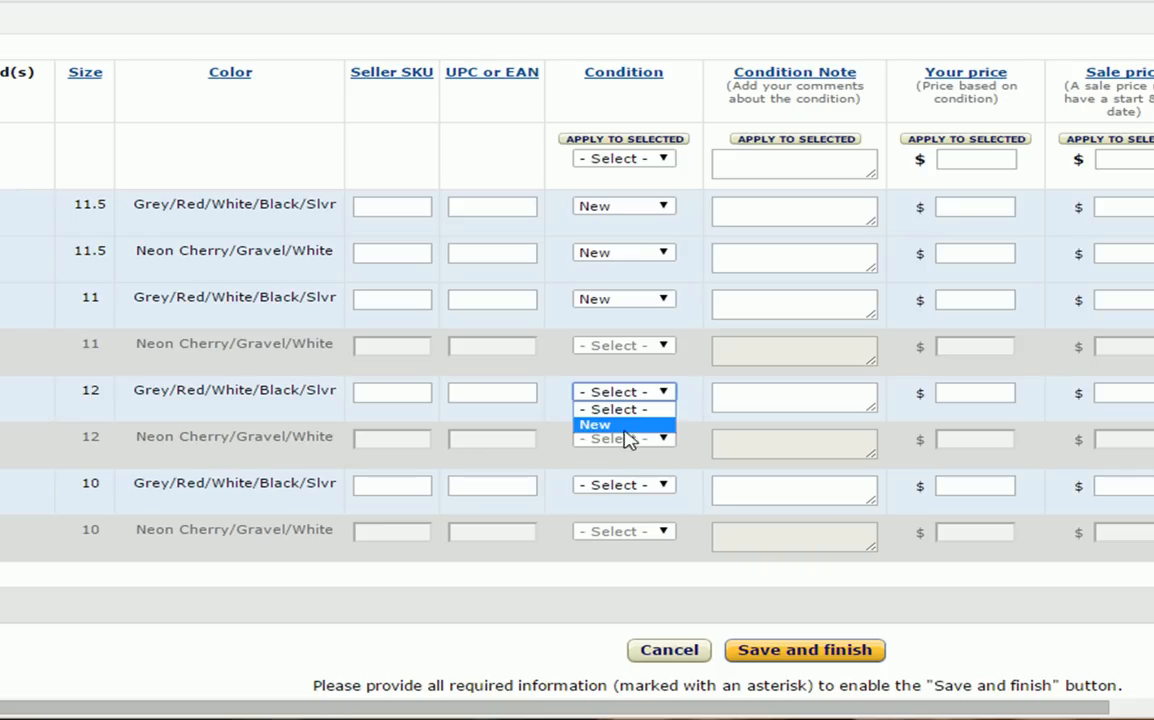
{"action": "left_click", "coordinate": [623, 425]}
{"action": "left_click", "coordinate": [624, 485]}
{"action": "left_click", "coordinate": [623, 517]}
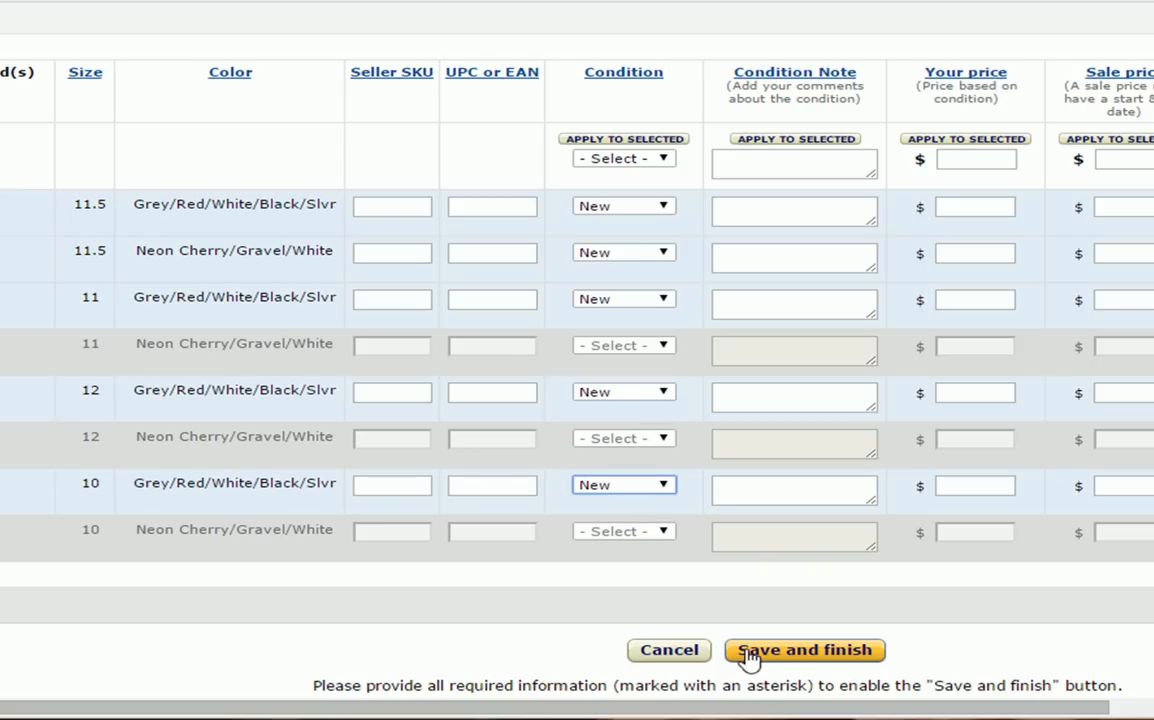
- Enter a Quantity of 1 for each of the five active variations in the matrix
{"action": "left_click_drag", "start_coordinate": [745, 710], "coordinate": [990, 716]}
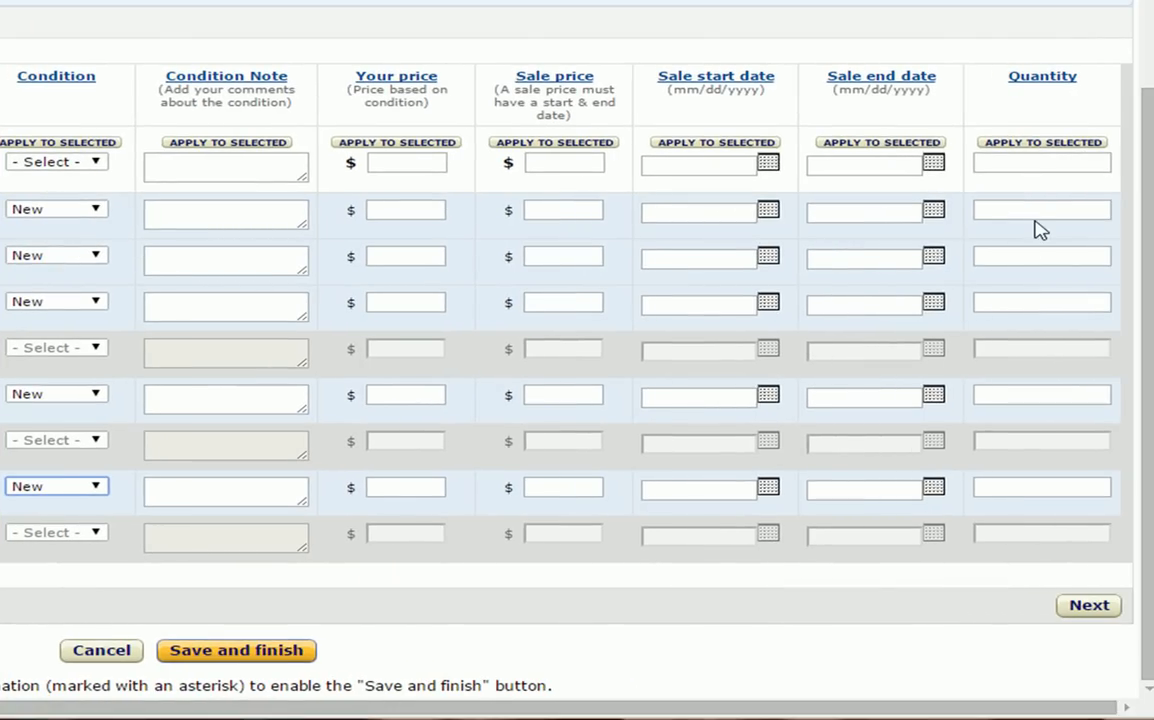
{"action": "left_click", "coordinate": [1036, 219]}
{"action": "type", "text": "1"}
{"action": "left_click", "coordinate": [1036, 260]}
{"action": "type", "text": "1"}
{"action": "left_click", "coordinate": [1040, 304]}
{"action": "type", "text": "1"}
{"action": "left_click", "coordinate": [1047, 400]}
{"action": "type", "text": "1"}
{"action": "left_click", "coordinate": [1036, 486]}
{"action": "type", "text": "1"}
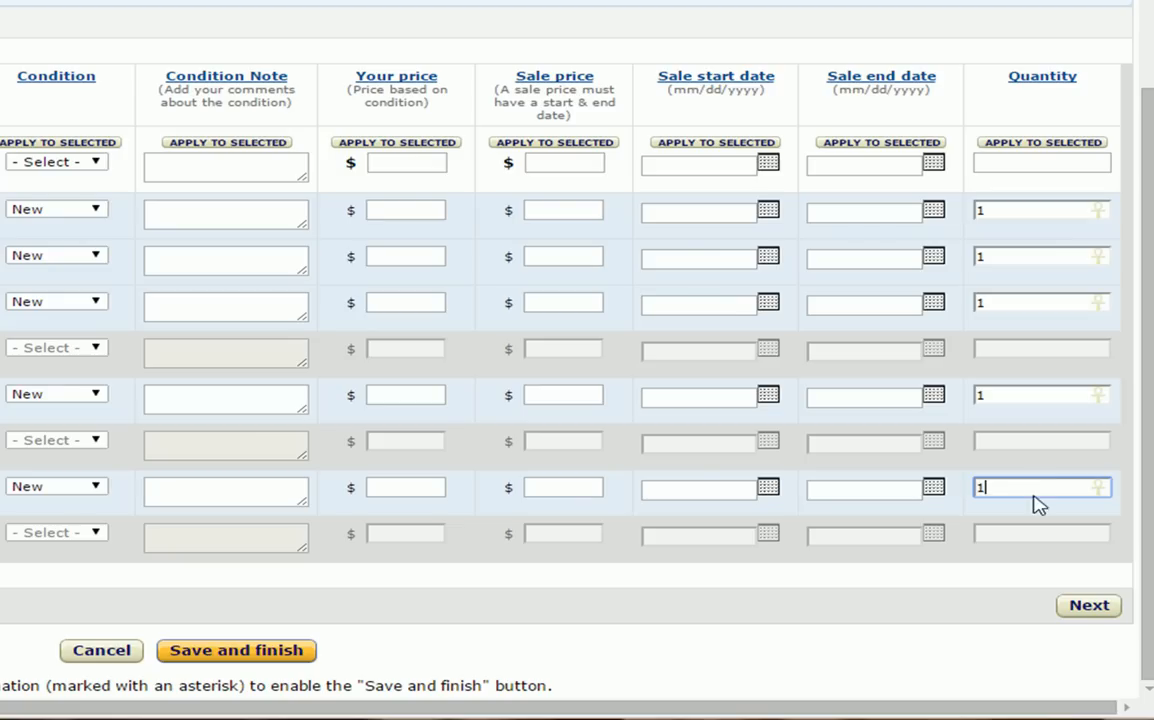
{"action": "left_click", "coordinate": [944, 645]}
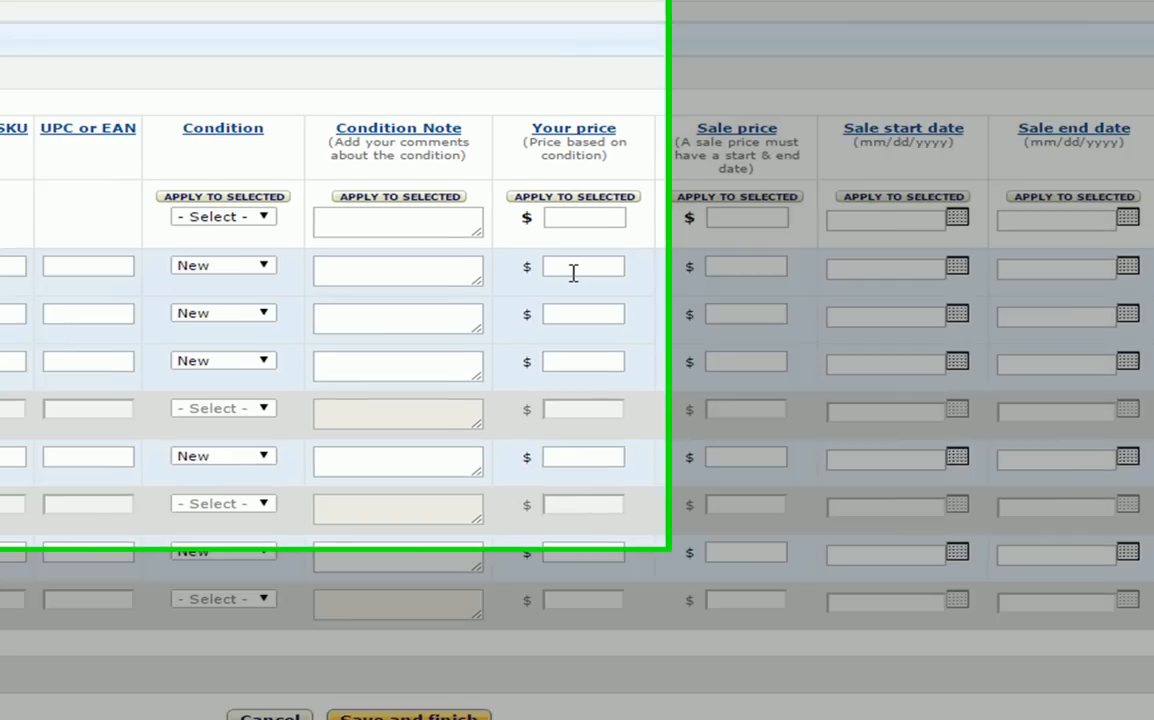
- Enter 45 as Your price for each of the five active variations
{"action": "left_click", "coordinate": [403, 212]}
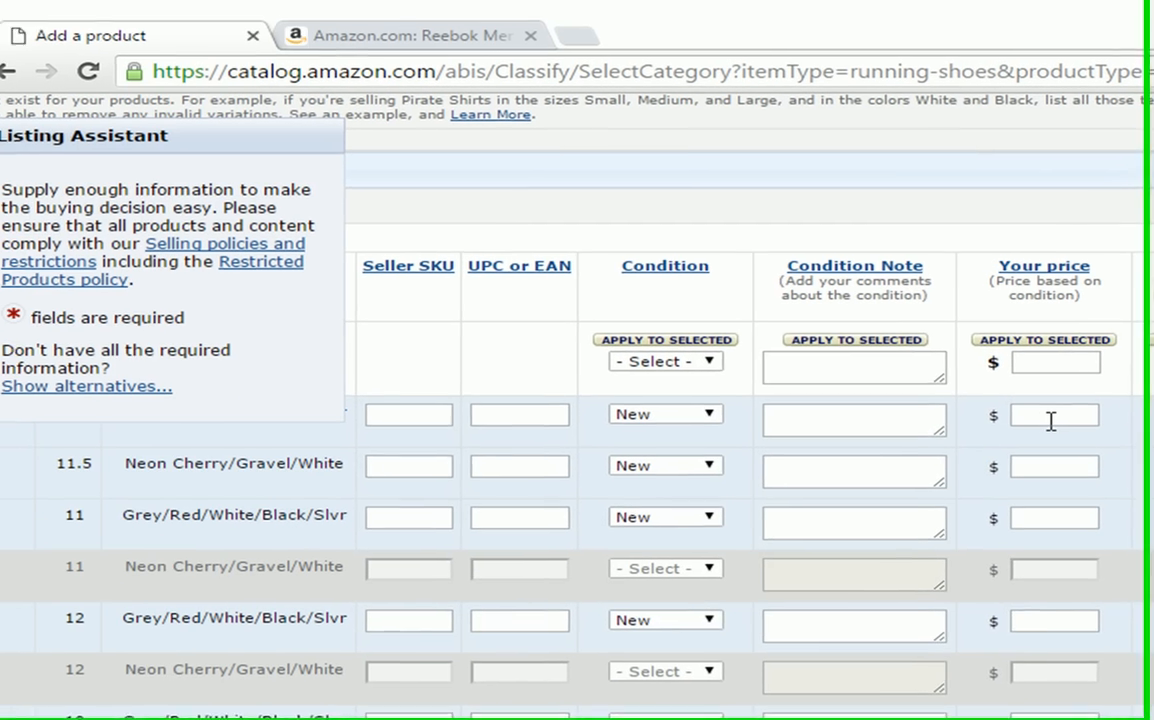
{"action": "type", "text": "4"}
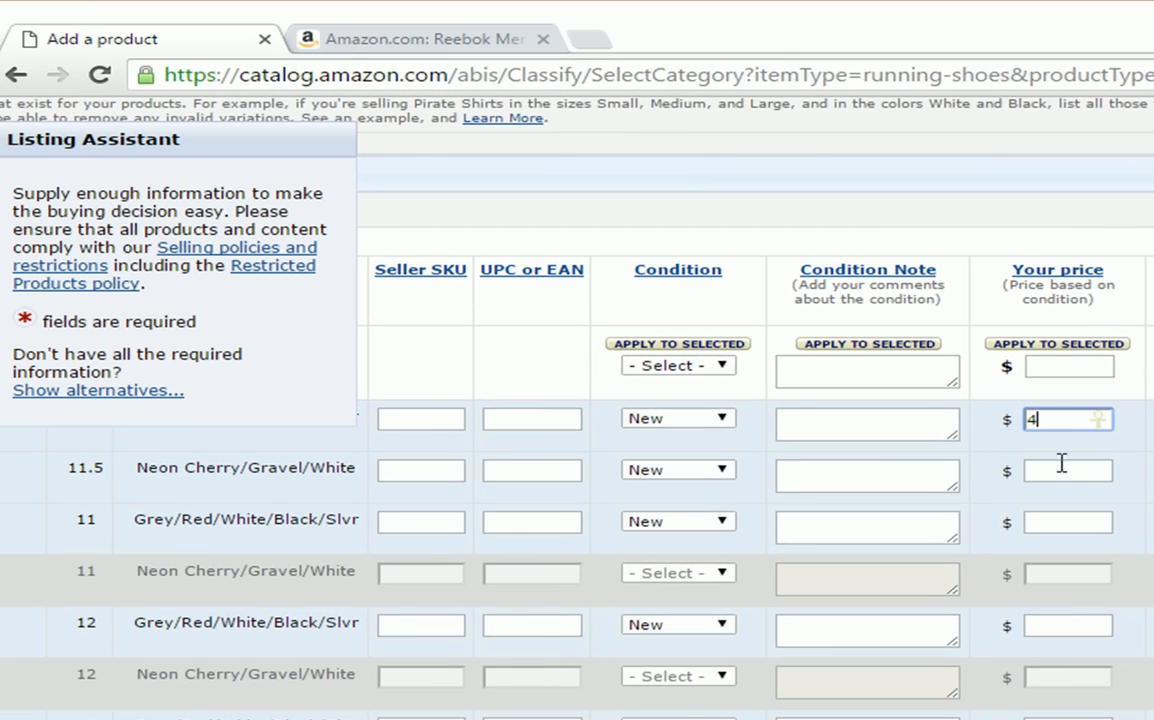
{"action": "type", "text": "5"}
{"action": "left_click", "coordinate": [1062, 471]}
{"action": "type", "text": "45"}
{"action": "left_click", "coordinate": [1062, 524]}
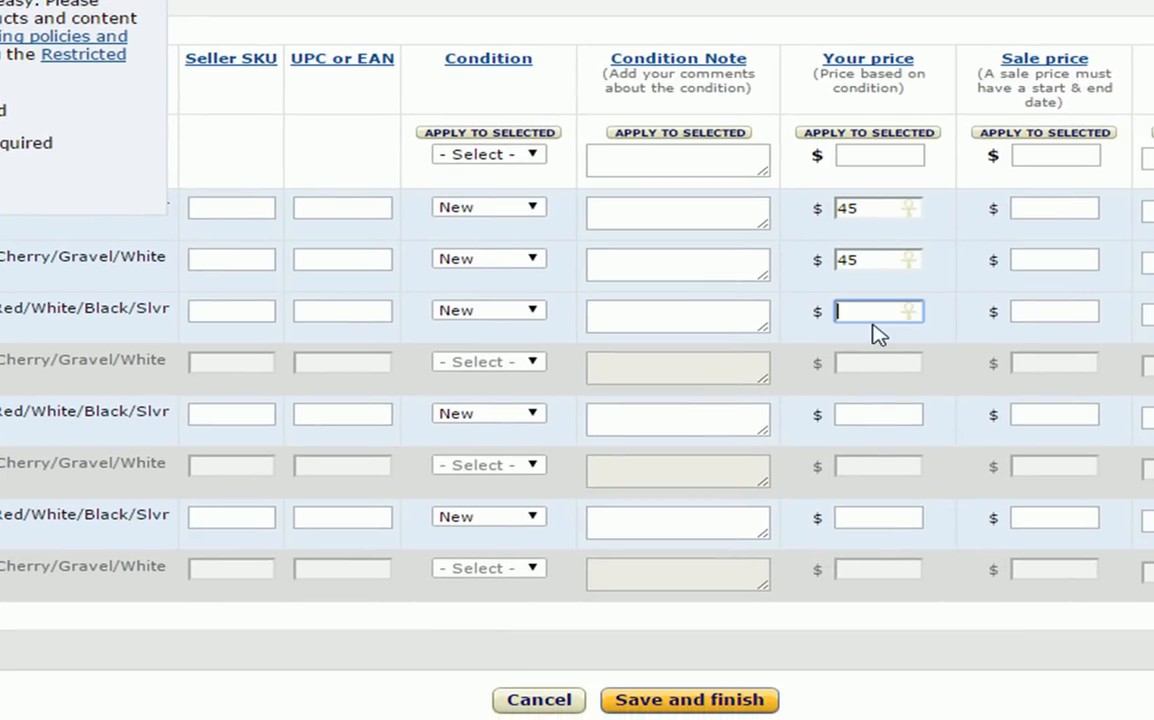
{"action": "type", "text": "45"}
{"action": "left_click", "coordinate": [878, 414]}
{"action": "type", "text": "45"}
{"action": "left_click", "coordinate": [885, 517]}
{"action": "type", "text": "45"}
{"action": "left_click", "coordinate": [1062, 645]}
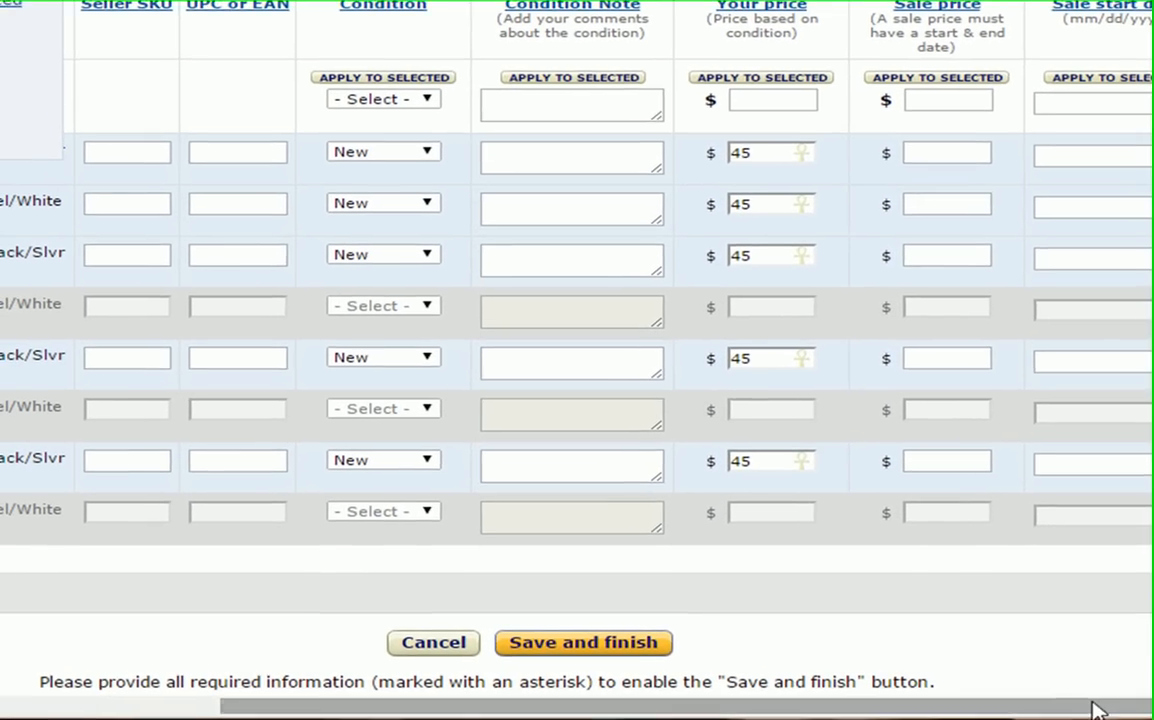
{"action": "left_click_drag", "start_coordinate": [1094, 707], "coordinate": [597, 710]}
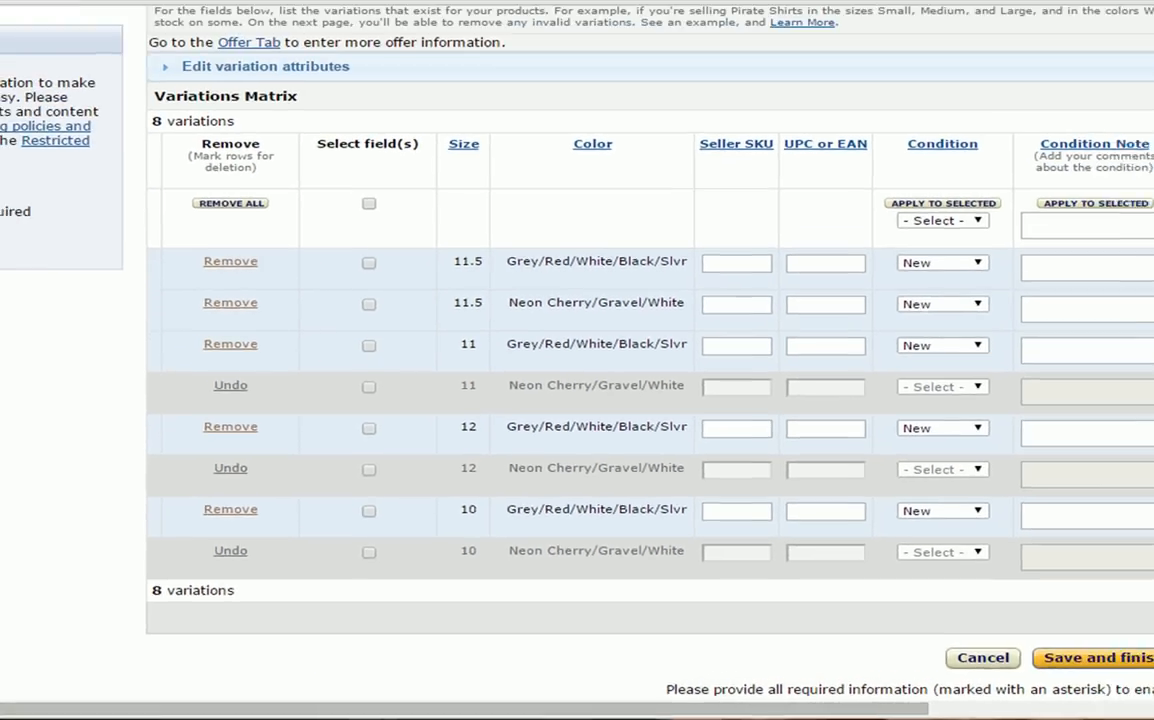
{"action": "left_click", "coordinate": [880, 718]}
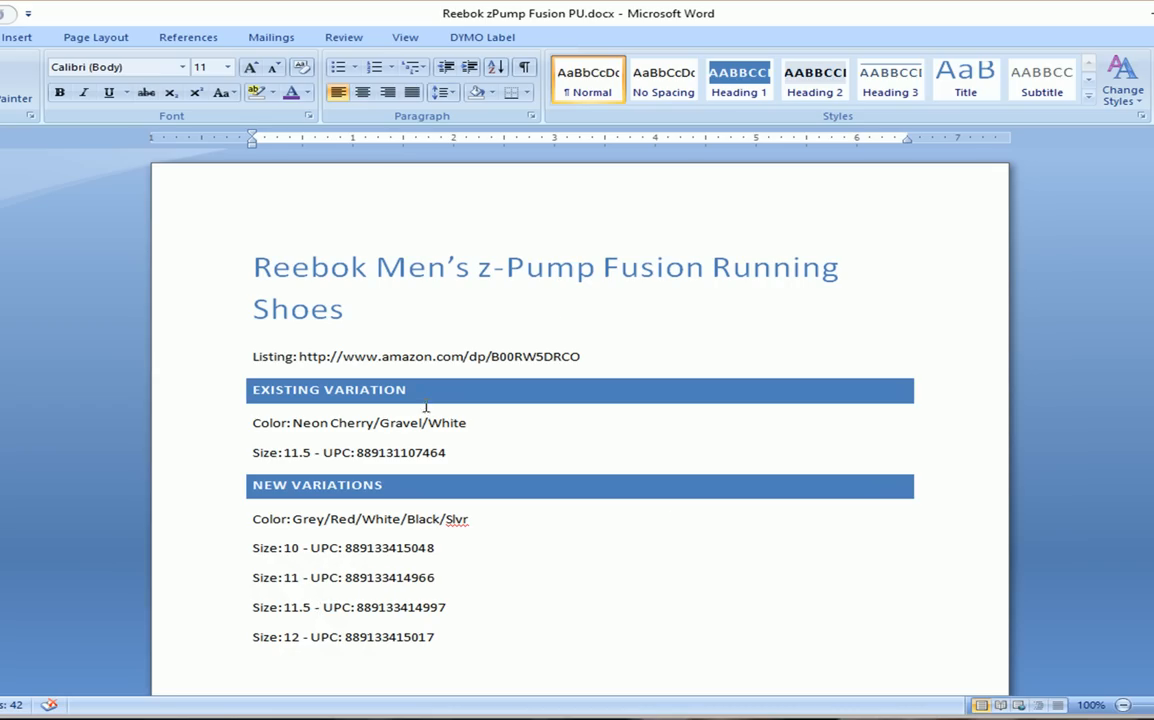
{"action": "double_click", "coordinate": [409, 456]}
{"action": "key", "text": "ctrl+c"}
{"action": "key", "text": "alt+Tab"}
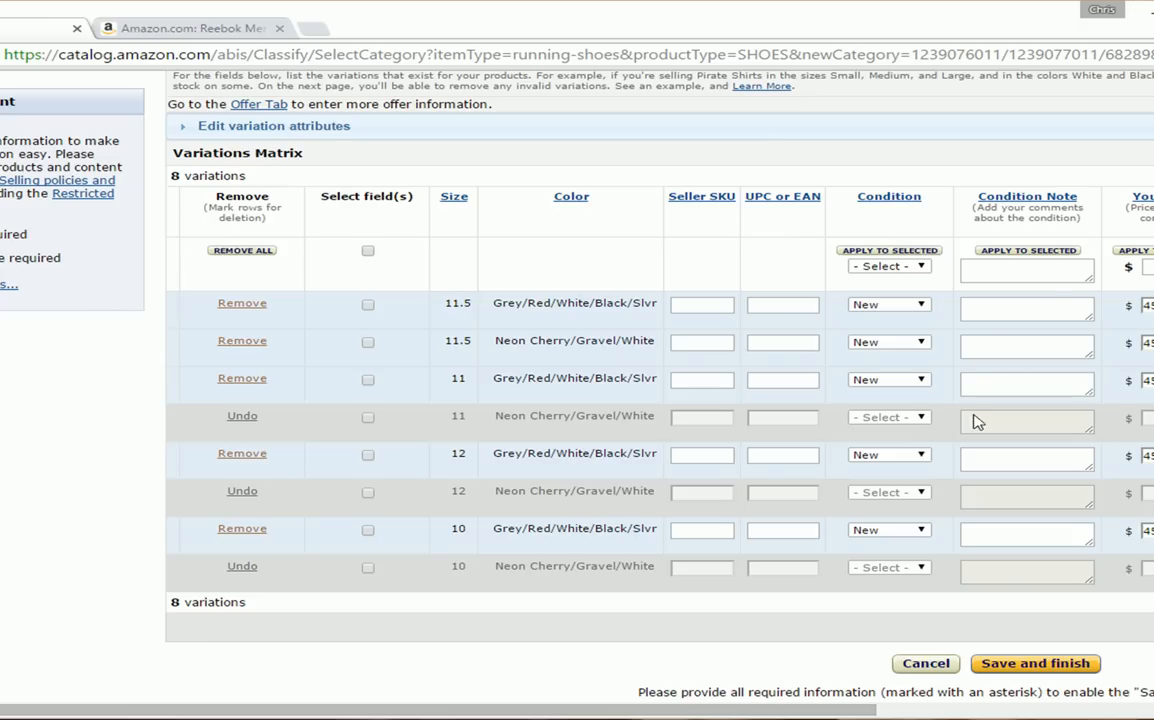
{"action": "left_click", "coordinate": [792, 344]}
{"action": "key", "text": "ctrl+v"}
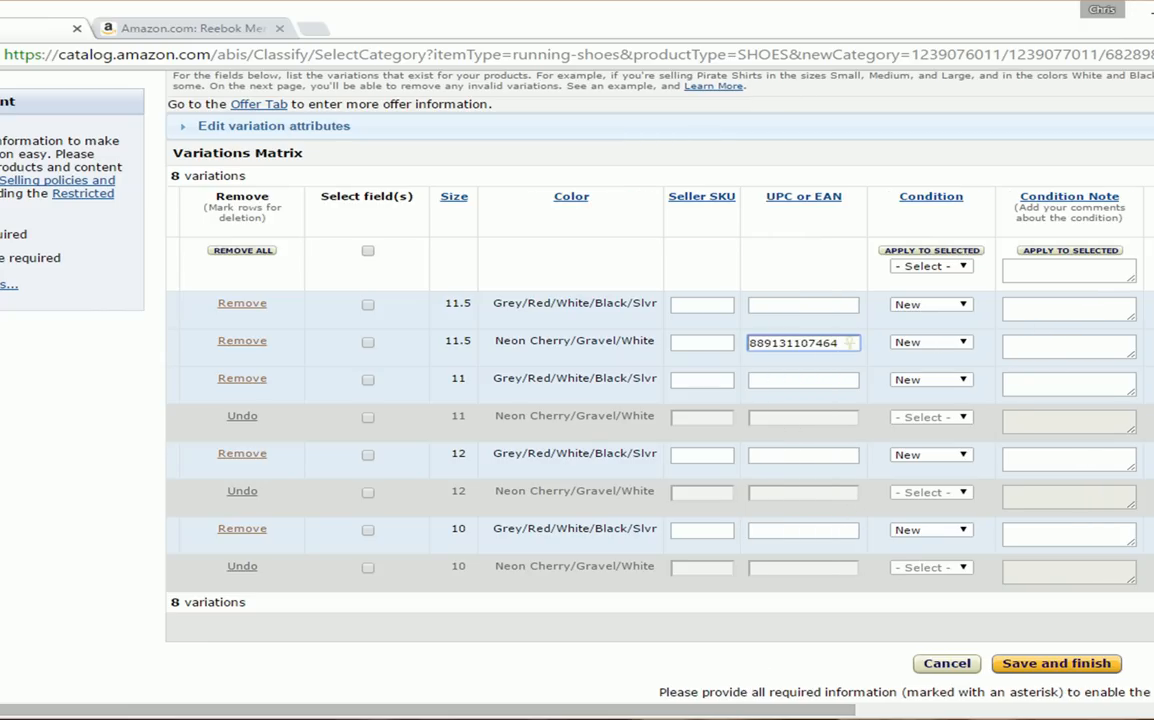
{"action": "key", "text": "alt+Tab"}
{"action": "double_click", "coordinate": [390, 548]}
{"action": "key", "text": "ctrl+c"}
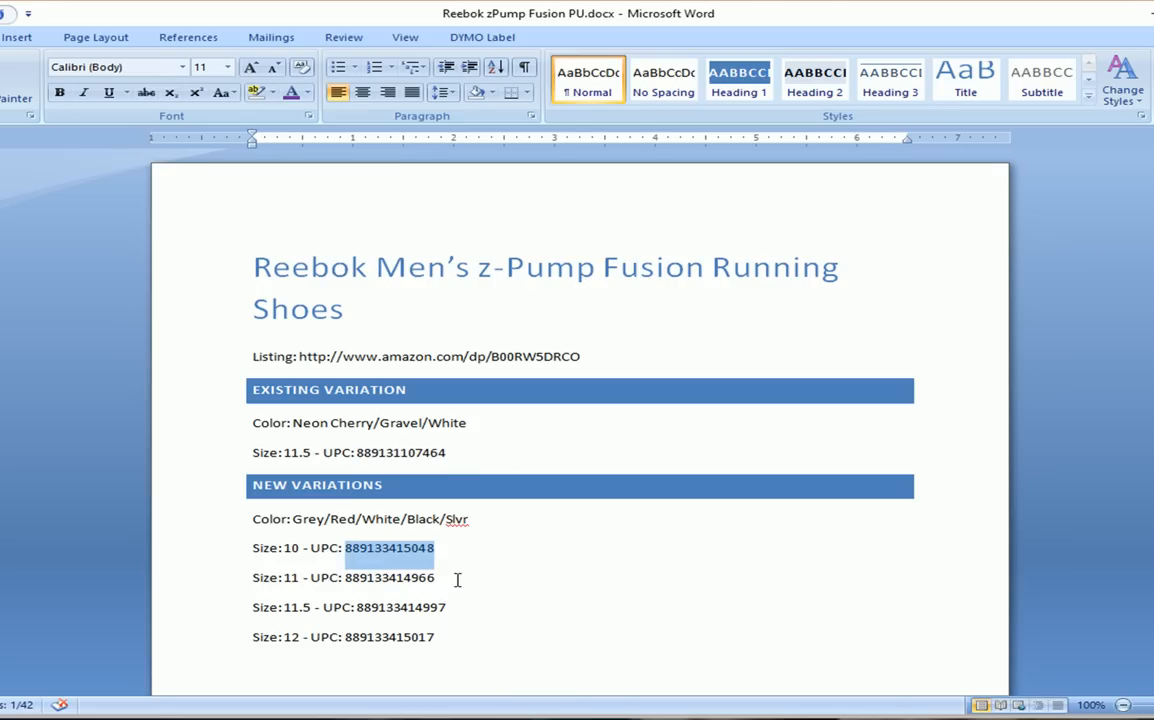
{"action": "key", "text": "alt+Tab"}
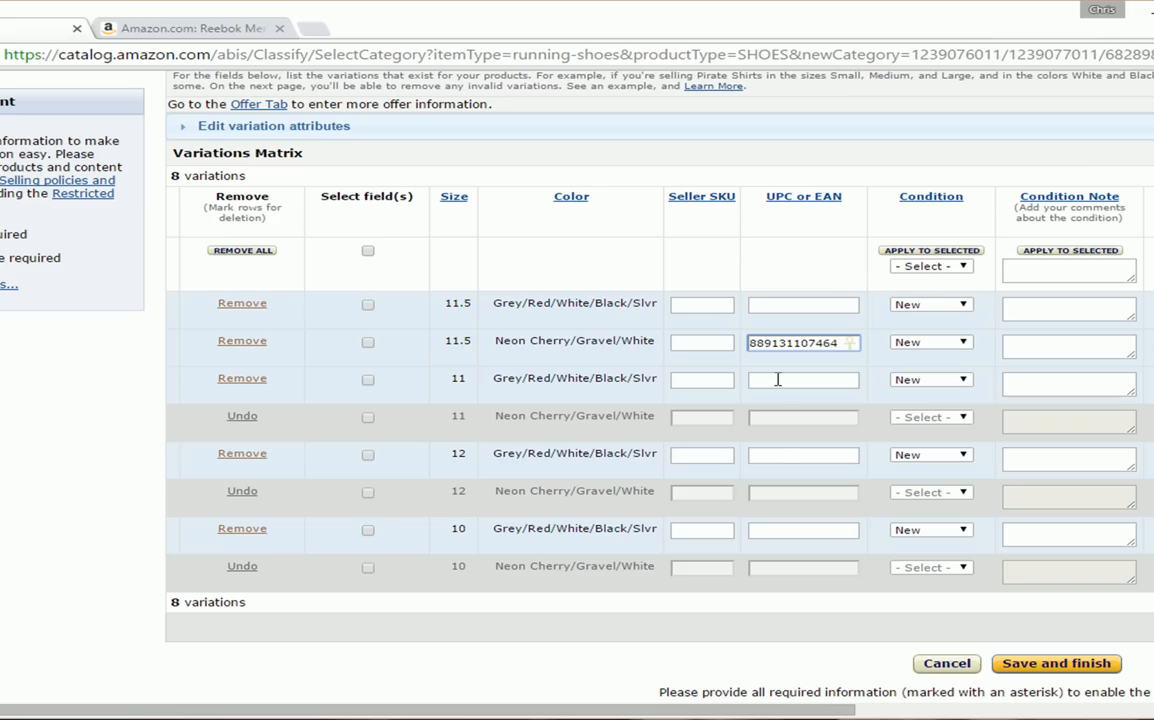
{"action": "left_click", "coordinate": [778, 530]}
{"action": "key", "text": "ctrl+v"}
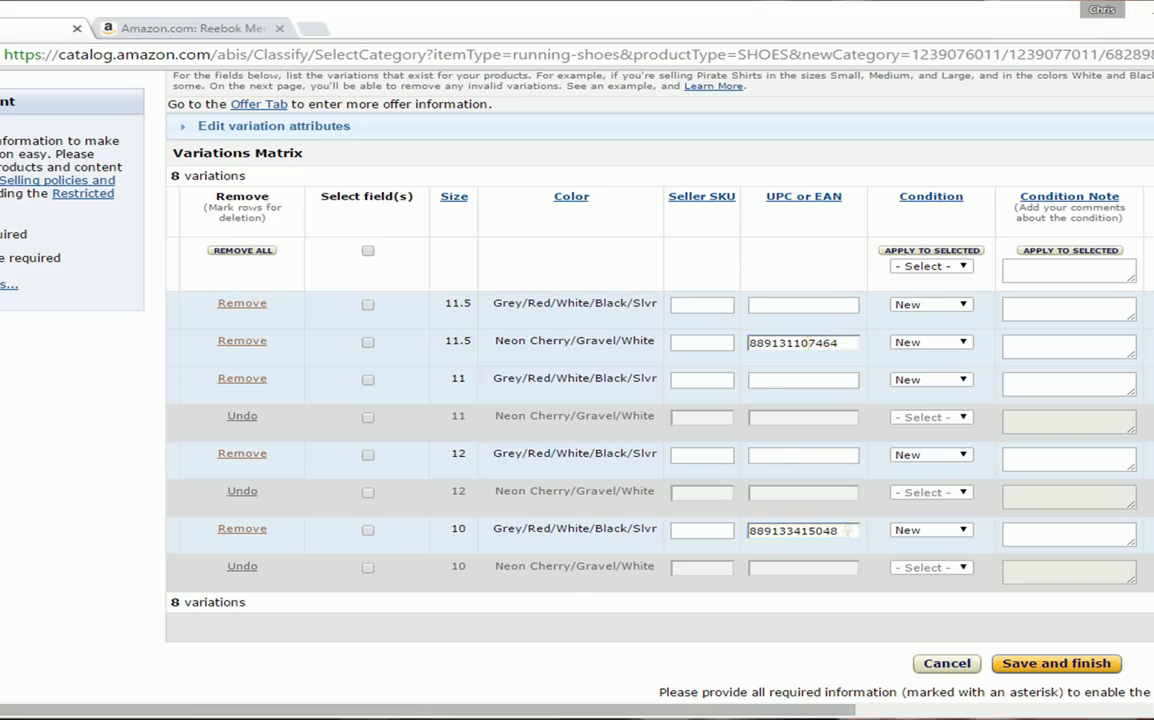
{"action": "key", "text": "alt+Tab"}
{"action": "double_click", "coordinate": [390, 578]}
{"action": "key", "text": "ctrl+c"}
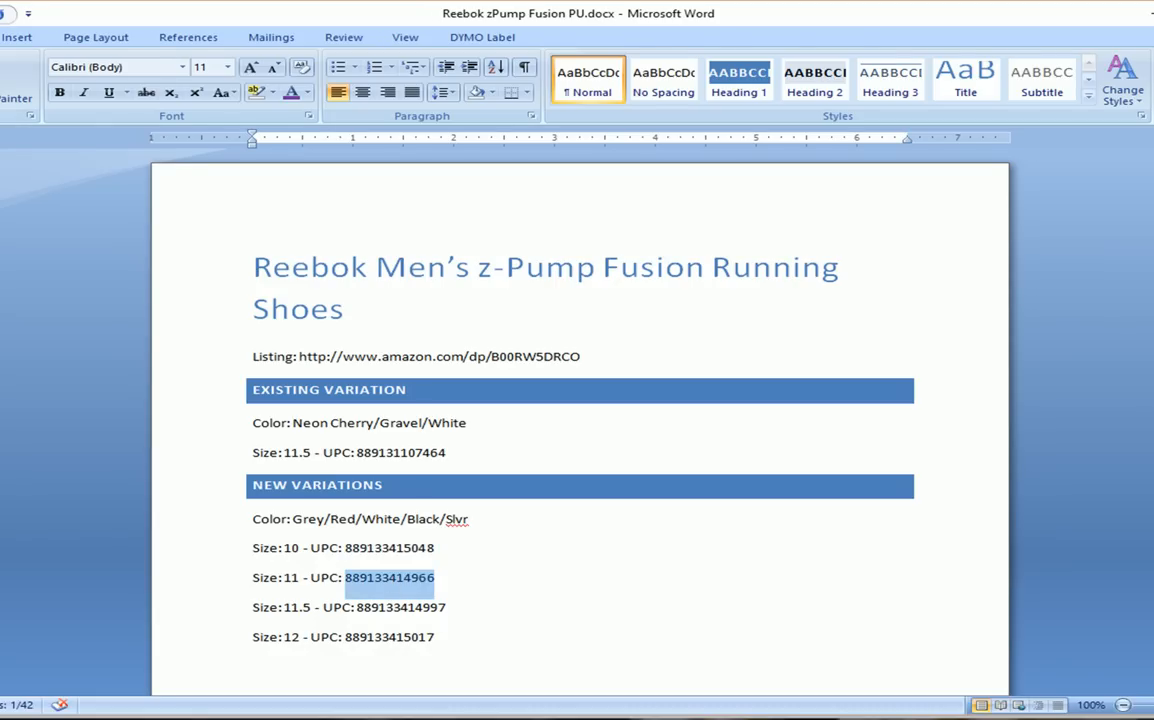
{"action": "key", "text": "alt+Tab"}
{"action": "left_click", "coordinate": [812, 381]}
{"action": "key", "text": "ctrl+v"}
{"action": "key", "text": "alt+Tab"}
{"action": "double_click", "coordinate": [420, 607]}
{"action": "key", "text": "ctrl+c"}
{"action": "key", "text": "alt+Tab"}
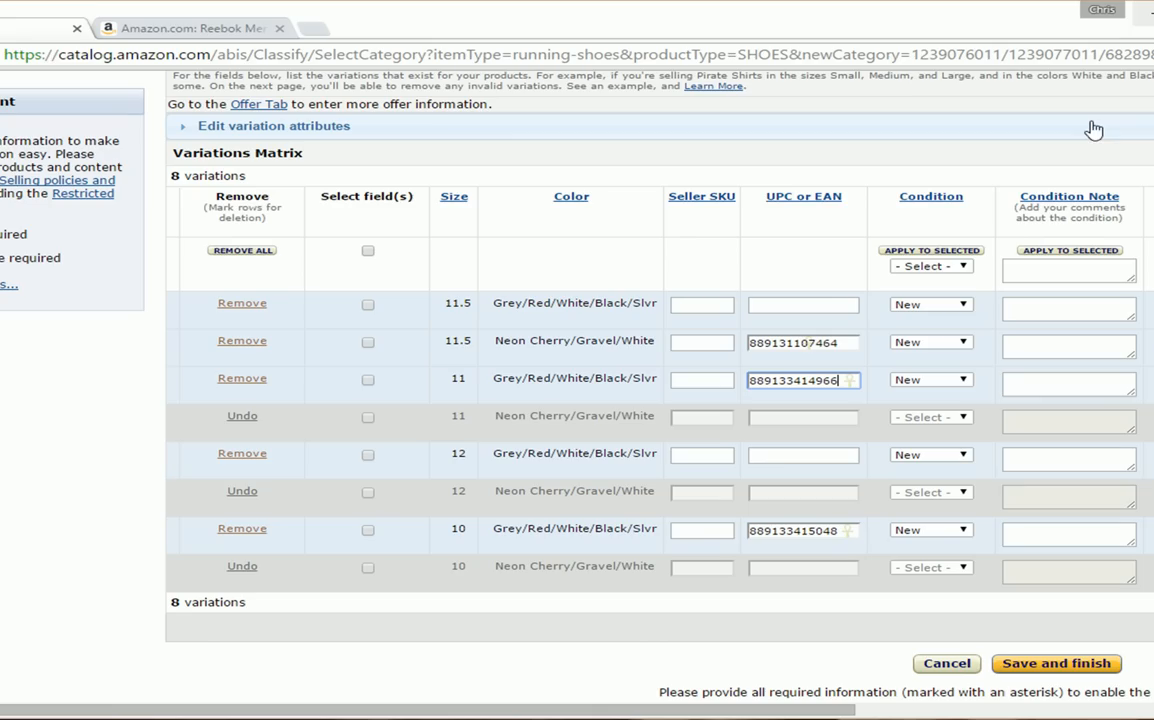
{"action": "left_click", "coordinate": [848, 306]}
{"action": "key", "text": "ctrl+v"}
{"action": "key", "text": "alt+Tab"}
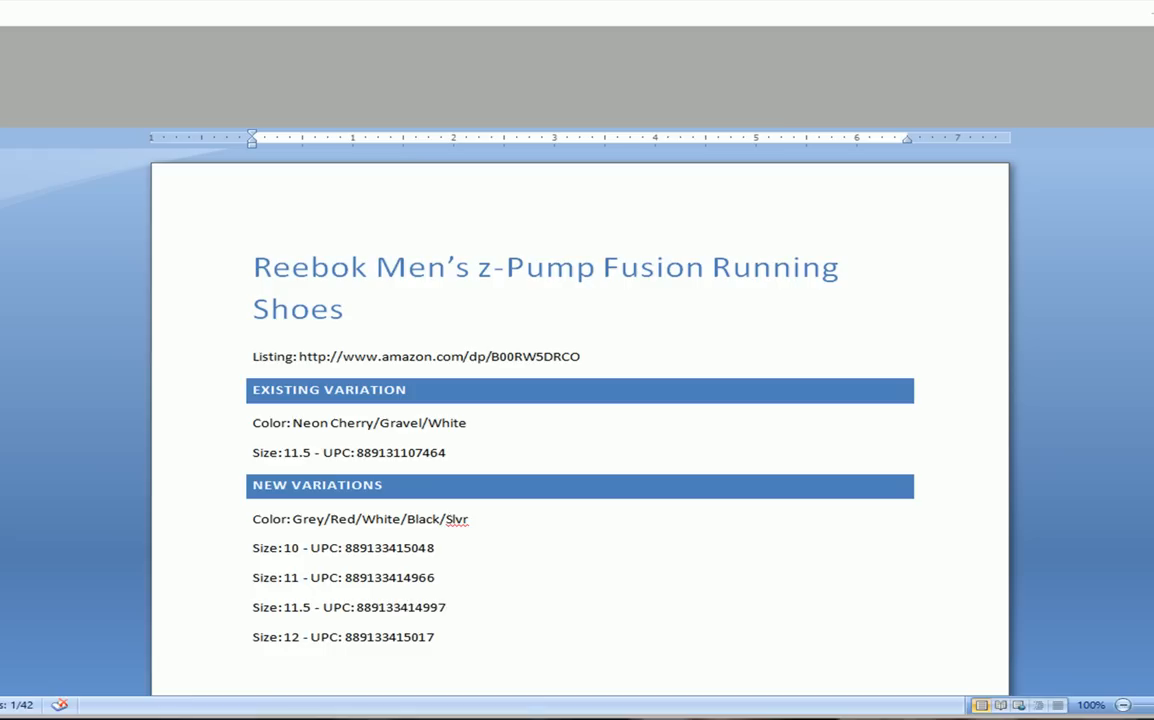
{"action": "double_click", "coordinate": [385, 638]}
{"action": "key", "text": "ctrl+c"}
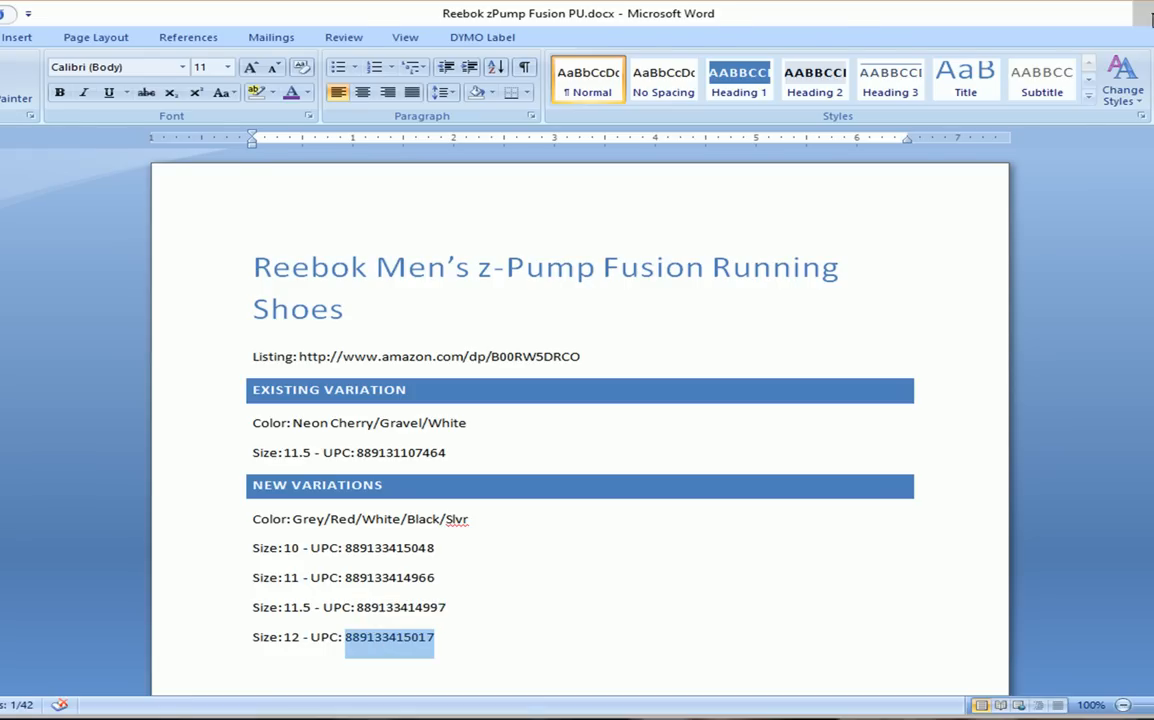
{"action": "key", "text": "alt+Tab"}
{"action": "left_click", "coordinate": [811, 456]}
{"action": "key", "text": "ctrl+v"}
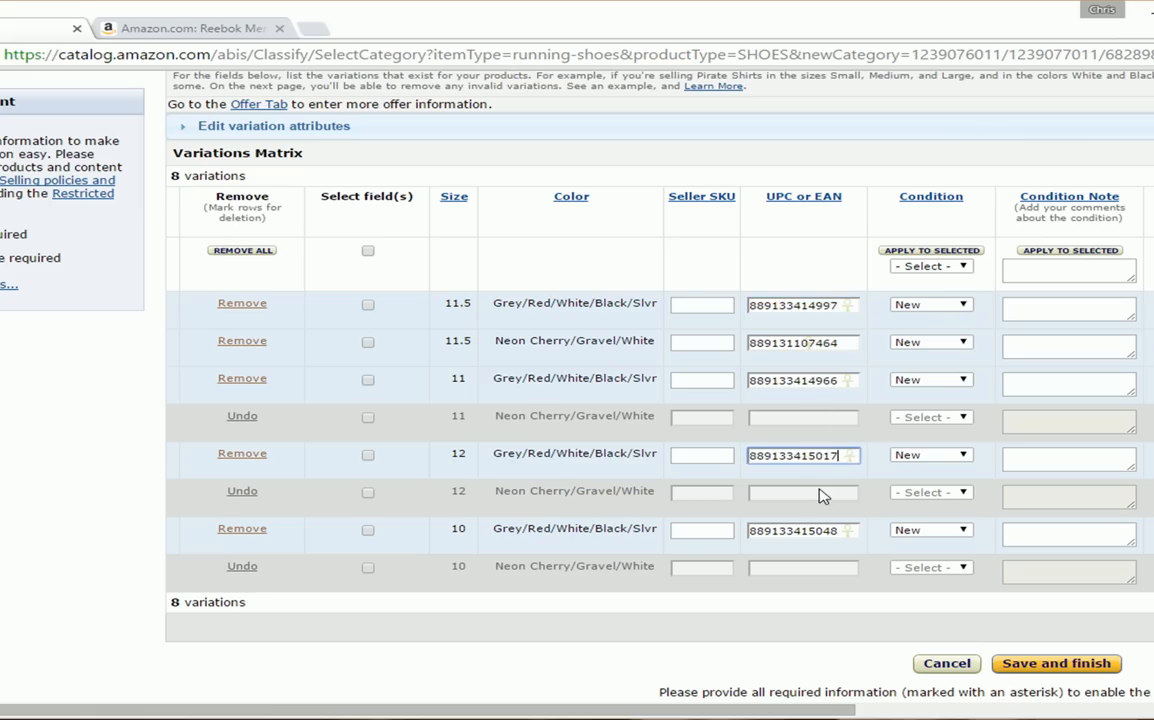
{"action": "left_click", "coordinate": [867, 621]}
{"action": "left_click_drag", "start_coordinate": [783, 712], "coordinate": [925, 714]}
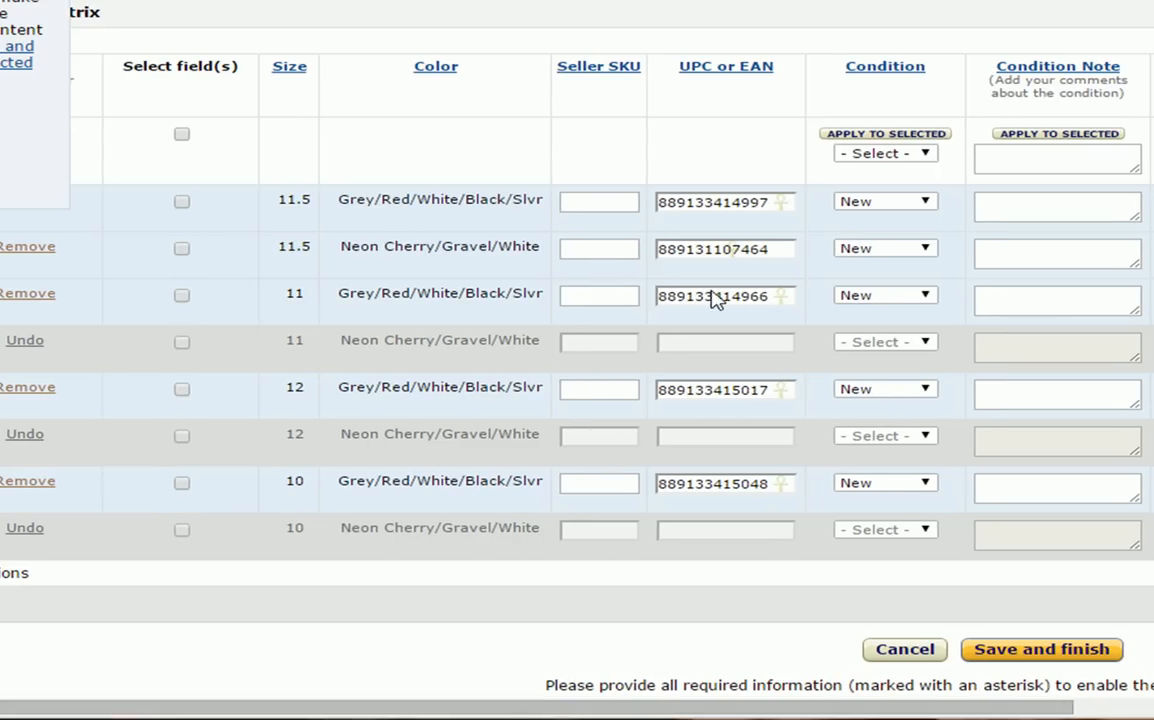
{"action": "left_click", "coordinate": [1075, 657]}
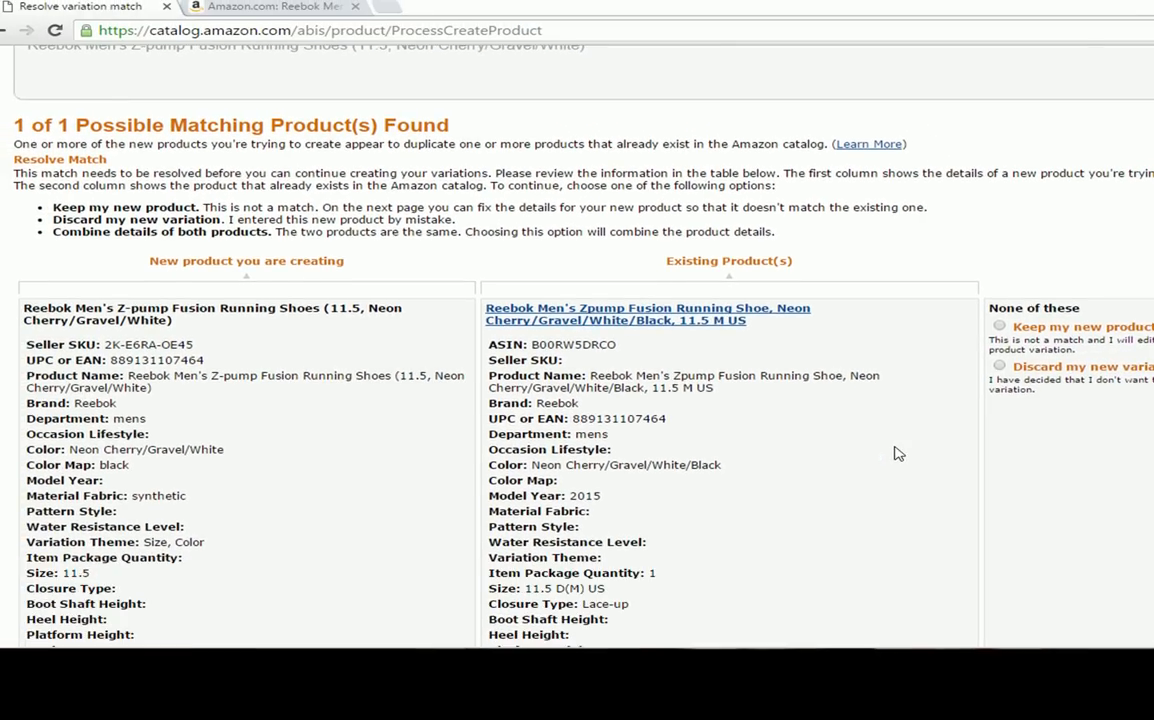
- Compare the new 11.5 Neon Cherry/Gravel/White product with the existing matching product and examine the options for resolving the match
{"action": "scroll", "coordinate": [897, 453], "scroll_direction": "down", "scroll_amount": 1}
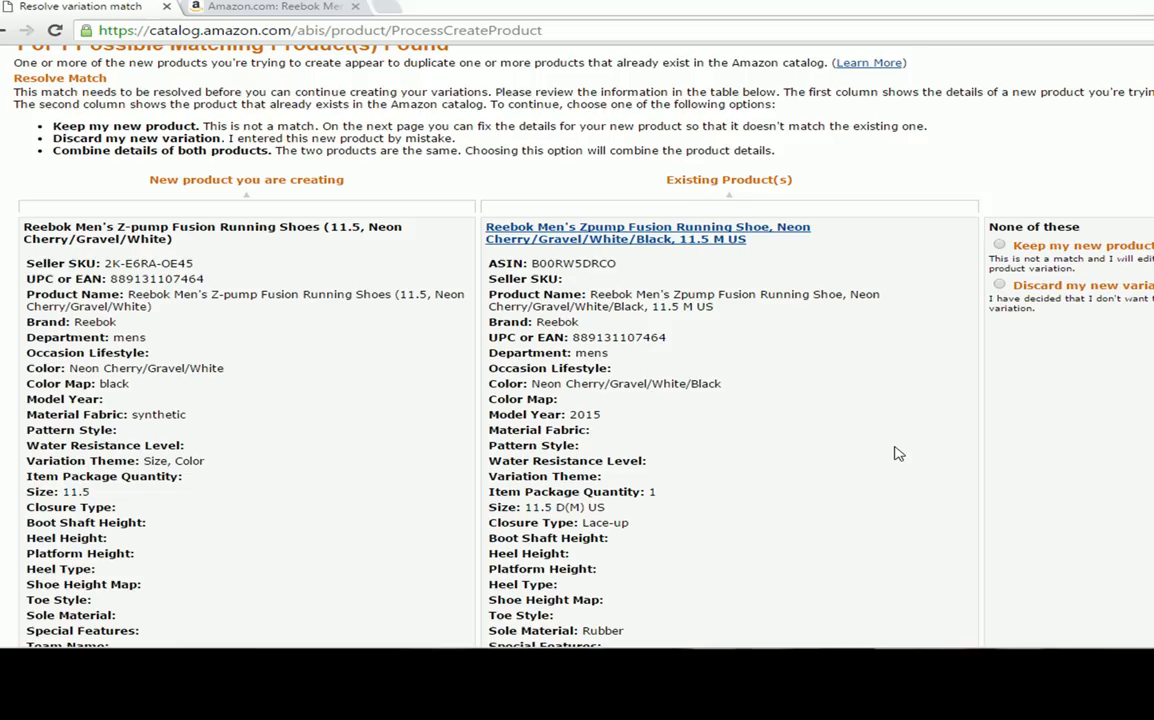
{"action": "scroll", "coordinate": [897, 453], "scroll_direction": "down", "scroll_amount": 2}
{"action": "scroll", "coordinate": [897, 453], "scroll_direction": "up", "scroll_amount": 2}
{"action": "scroll", "coordinate": [897, 453], "scroll_direction": "up", "scroll_amount": 1}
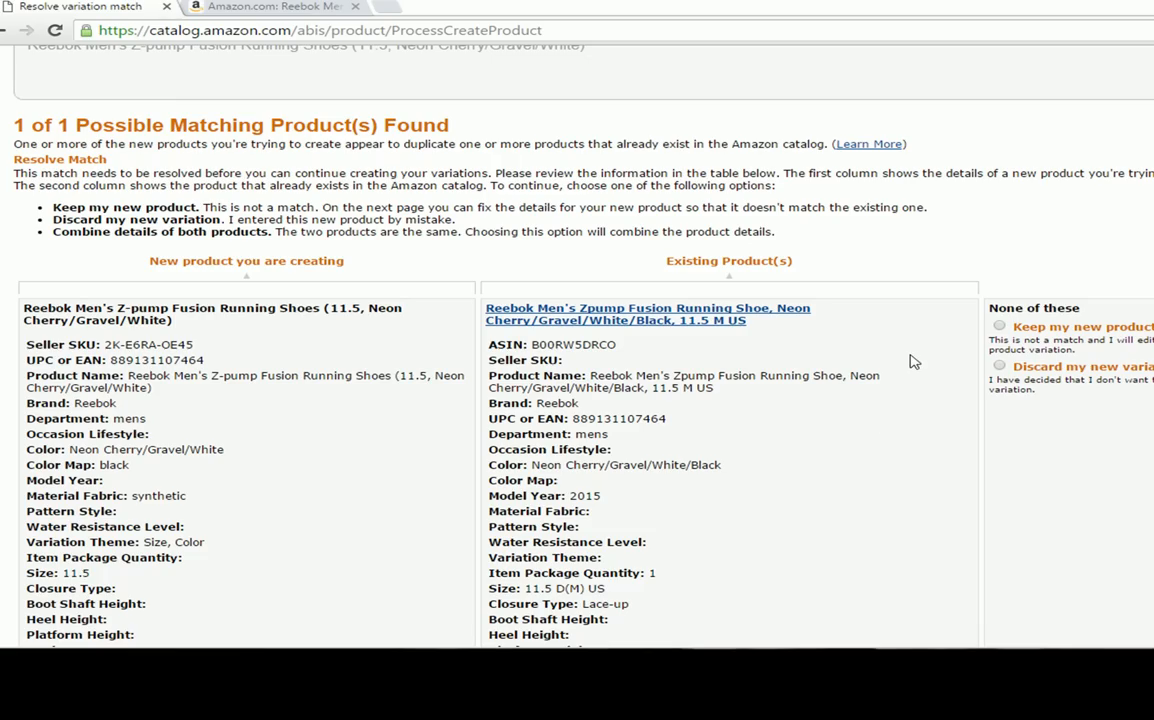
{"action": "scroll", "coordinate": [911, 361], "scroll_direction": "down", "scroll_amount": 2}
{"action": "scroll", "coordinate": [817, 375], "scroll_direction": "down", "scroll_amount": 2}
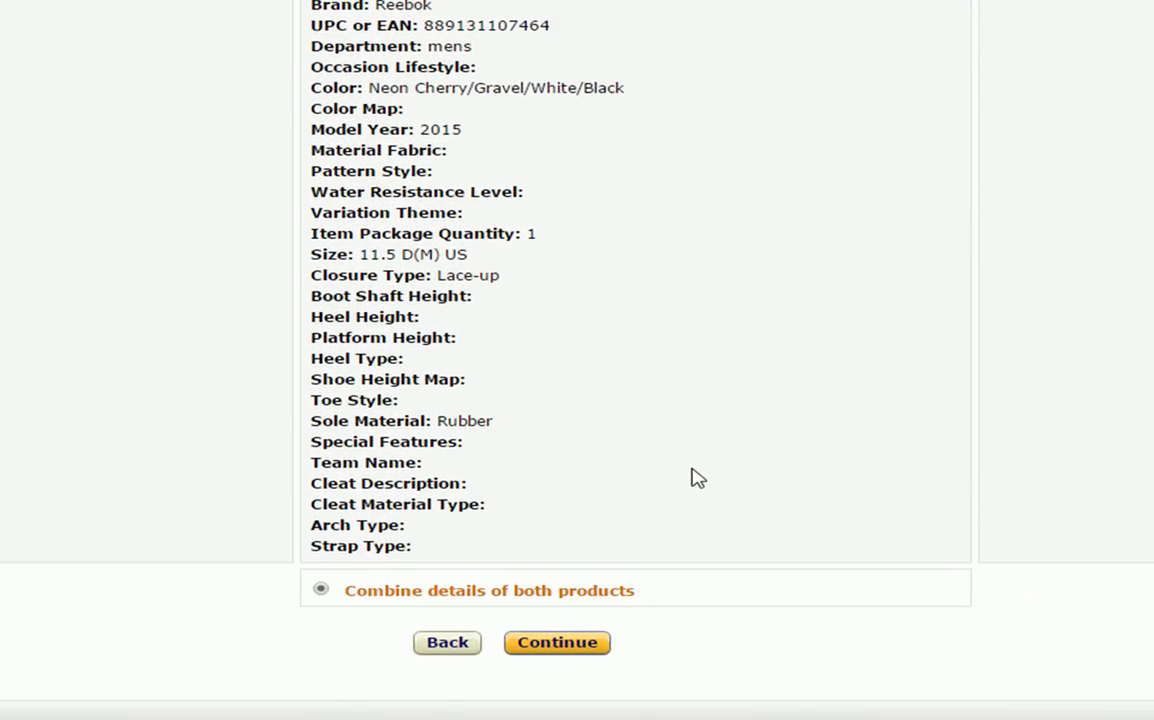
- Resolve the 11.5 Neon Cherry/Gravel/White match by combining the details of both products, and continue
{"action": "scroll", "coordinate": [693, 477], "scroll_direction": "up", "scroll_amount": 2}
{"action": "scroll", "coordinate": [693, 477], "scroll_direction": "down", "scroll_amount": 2}
{"action": "left_click", "coordinate": [321, 589]}
{"action": "scroll", "coordinate": [824, 479], "scroll_direction": "up", "scroll_amount": 3}
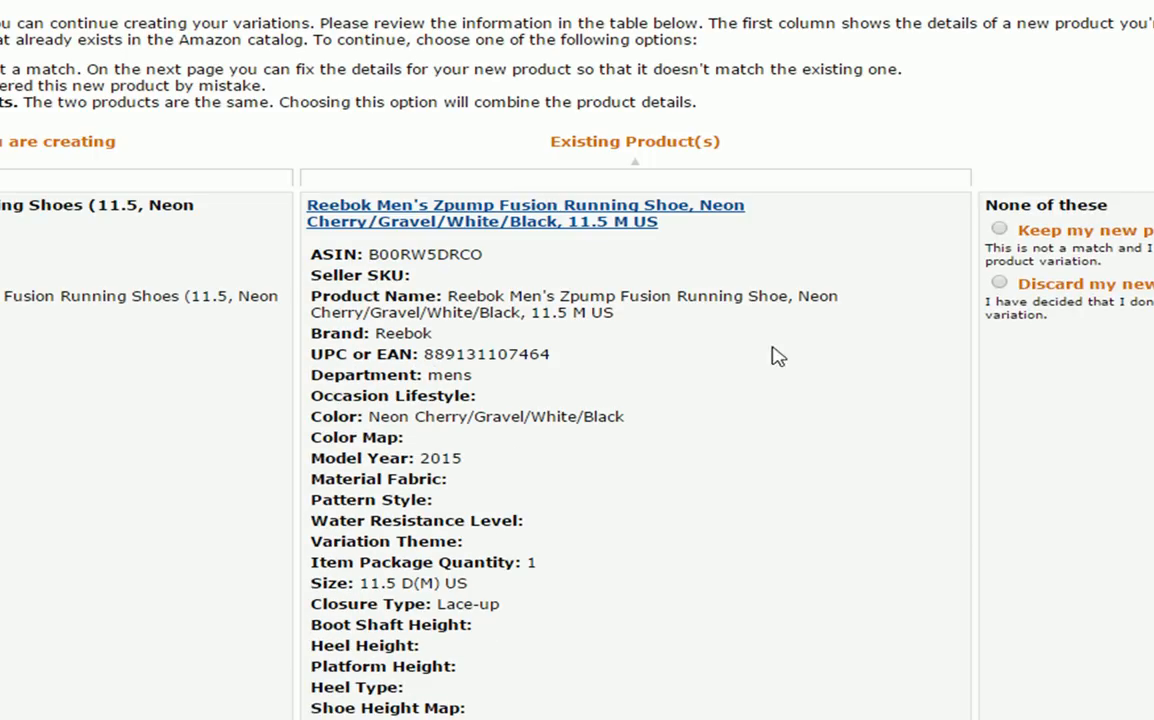
{"action": "scroll", "coordinate": [729, 380], "scroll_direction": "down", "scroll_amount": 3}
{"action": "left_click", "coordinate": [566, 635]}
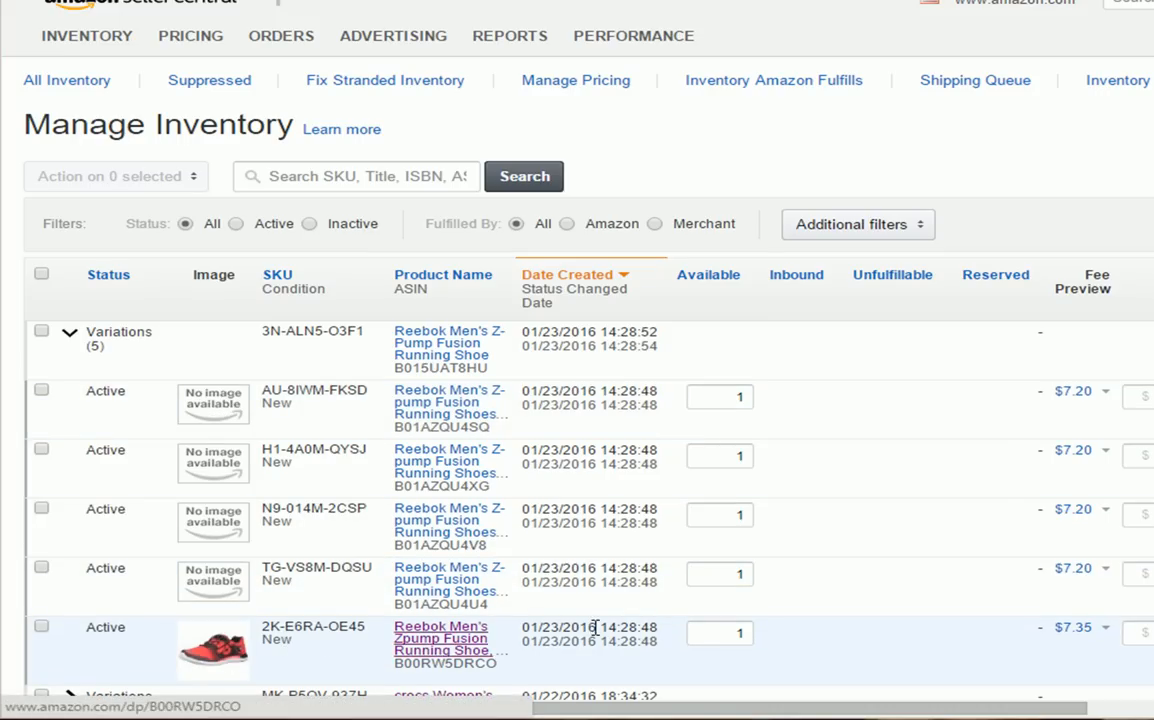
- Set the available quantity to 0 for all five variations of the Reebok Men's Z-Pump Fusion Running Shoe
{"action": "double_click", "coordinate": [745, 638]}
{"action": "type", "text": "0"}
{"action": "double_click", "coordinate": [731, 576]}
{"action": "type", "text": "0"}
{"action": "double_click", "coordinate": [739, 514]}
{"action": "type", "text": "0"}
{"action": "double_click", "coordinate": [737, 453]}
{"action": "type", "text": "0"}
{"action": "double_click", "coordinate": [745, 397]}
{"action": "type", "text": "0"}
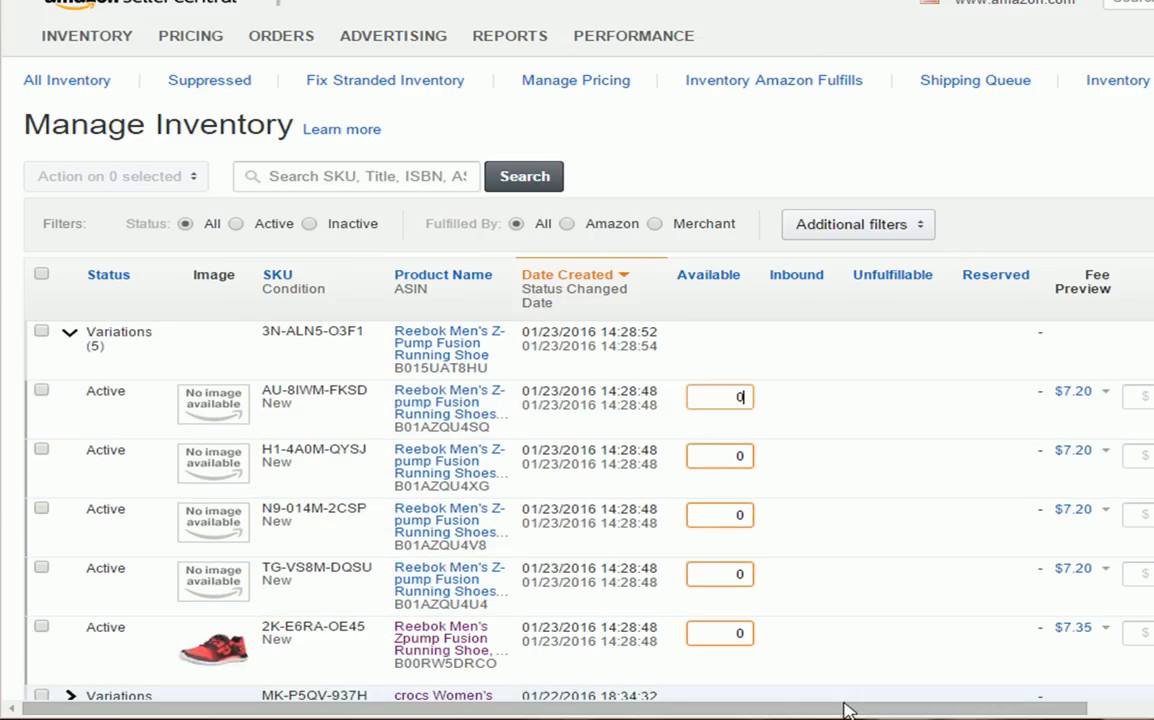
- Save the changed quantities in the Reebok variation rows one by one
{"action": "left_click_drag", "start_coordinate": [846, 709], "coordinate": [1153, 709]}
{"action": "left_click", "coordinate": [1153, 285]}
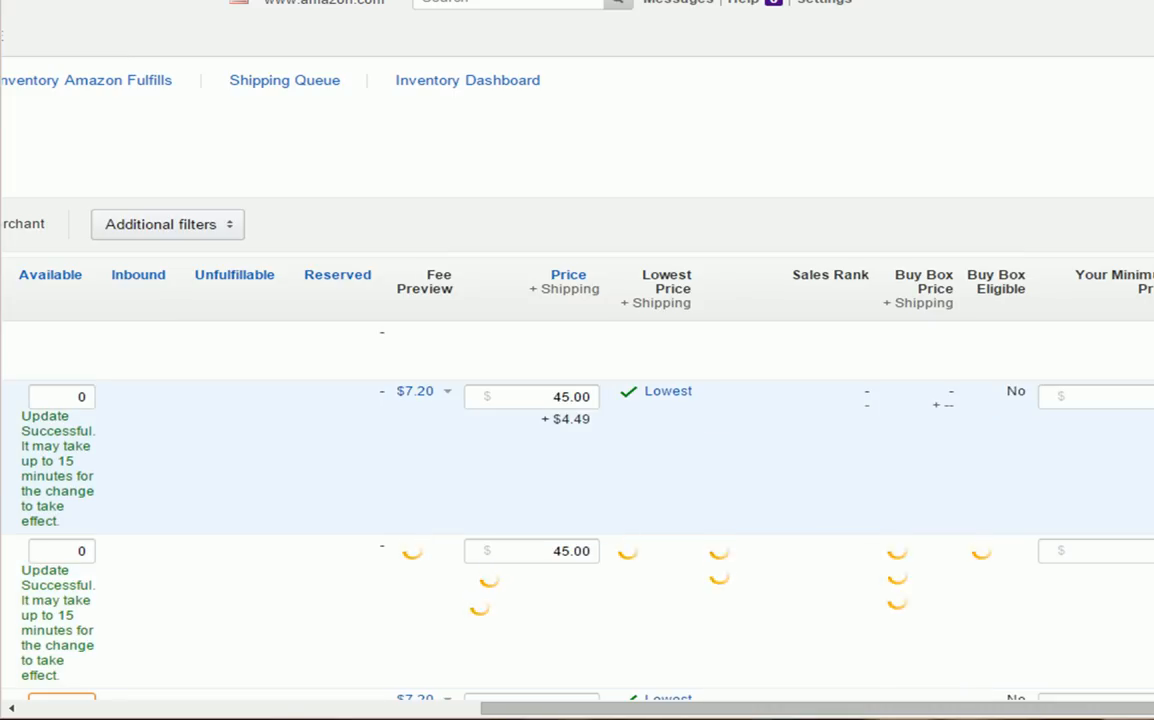
{"action": "scroll", "coordinate": [1153, 490], "scroll_direction": "down", "scroll_amount": 1}
{"action": "left_click", "coordinate": [1153, 605]}
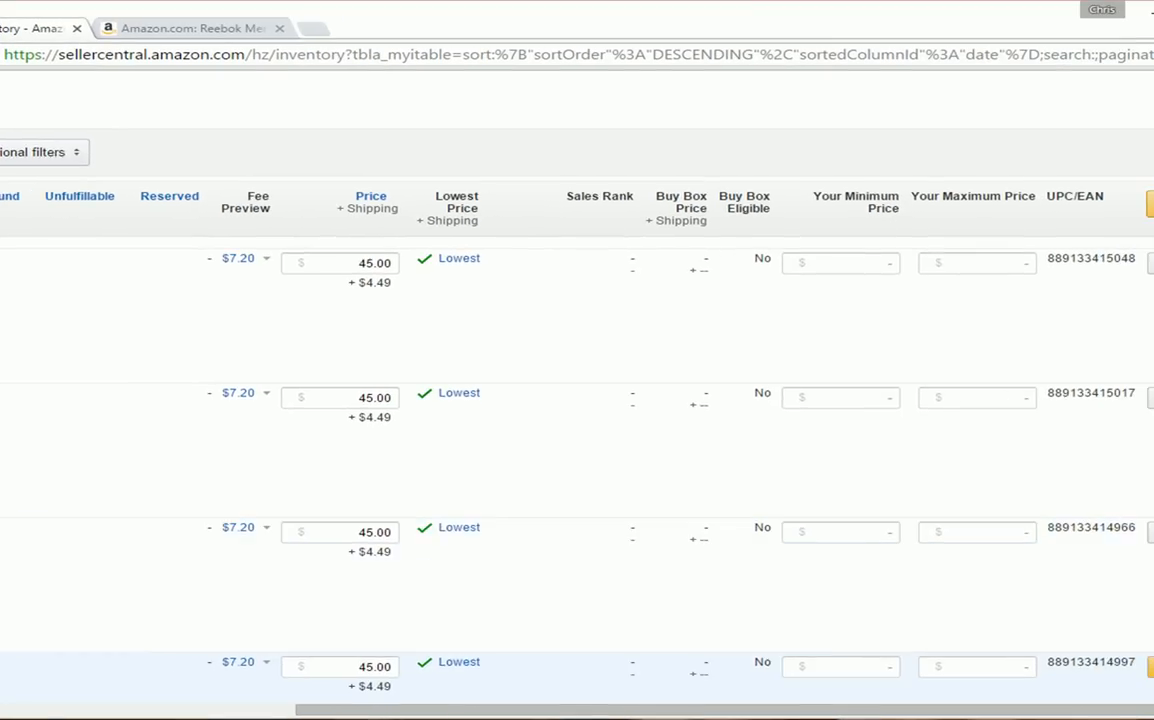
{"action": "left_click", "coordinate": [1151, 666]}
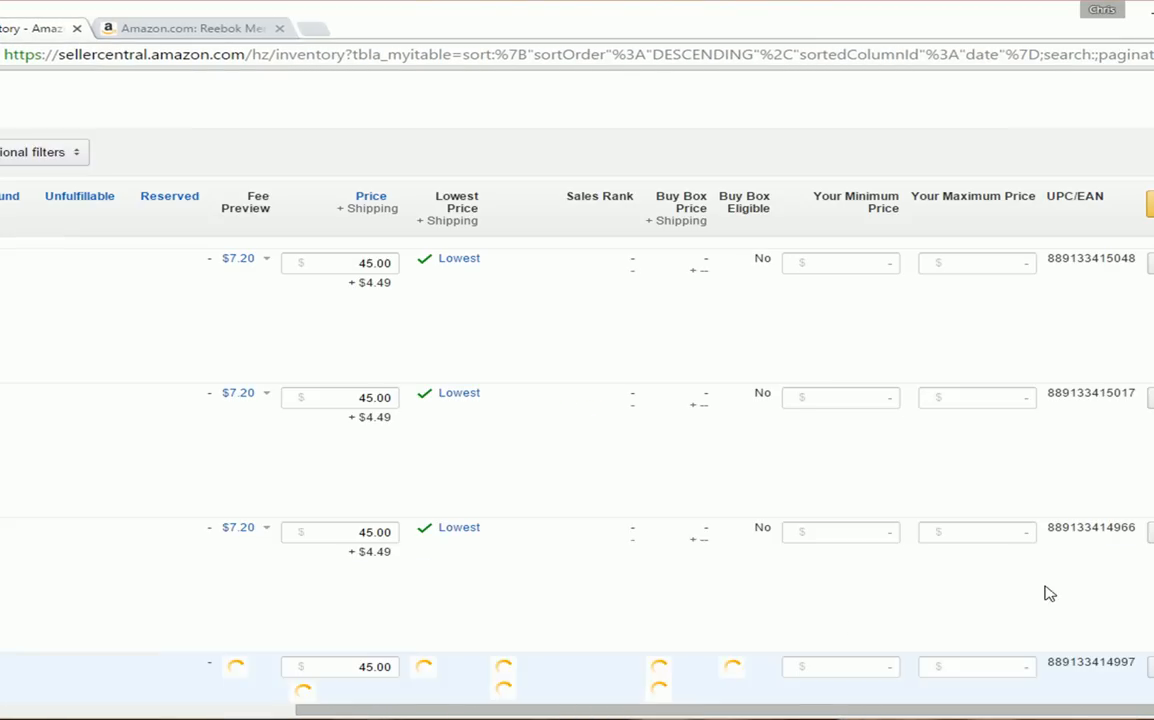
- Review the Reebok variation rows in the inventory, checking their images, SKUs, product names, quantities and prices
{"action": "left_click_drag", "start_coordinate": [380, 711], "coordinate": [0, 711]}
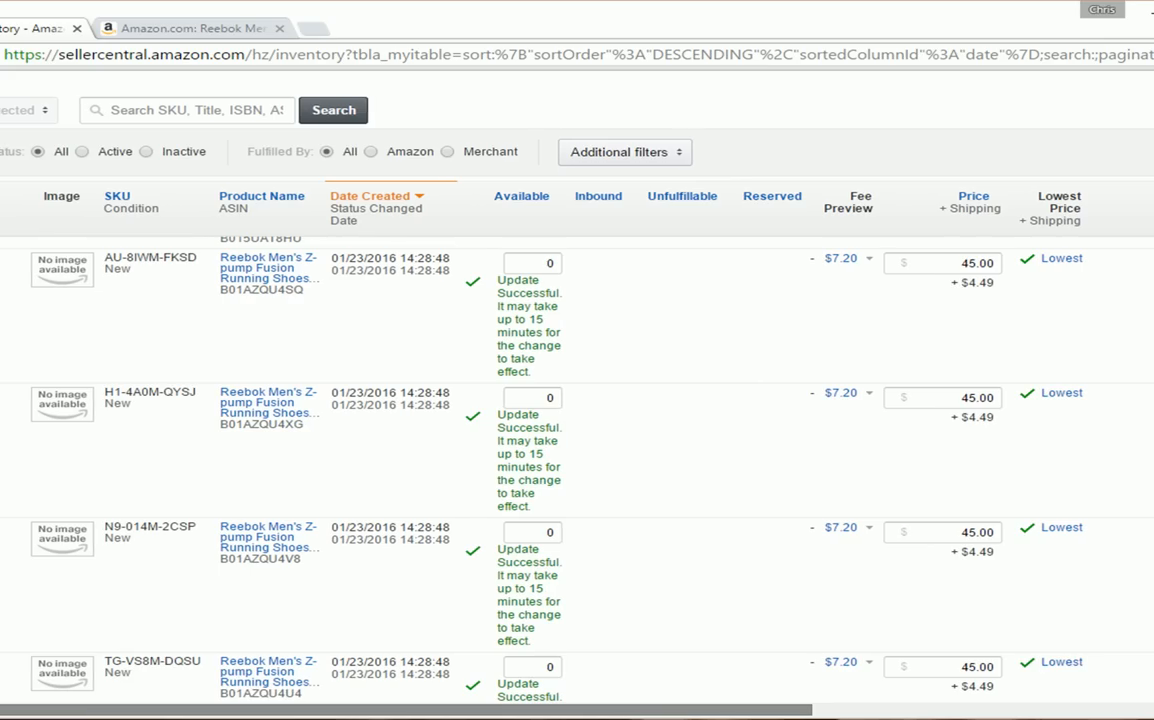
{"action": "scroll", "coordinate": [206, 540], "scroll_direction": "up", "scroll_amount": 2}
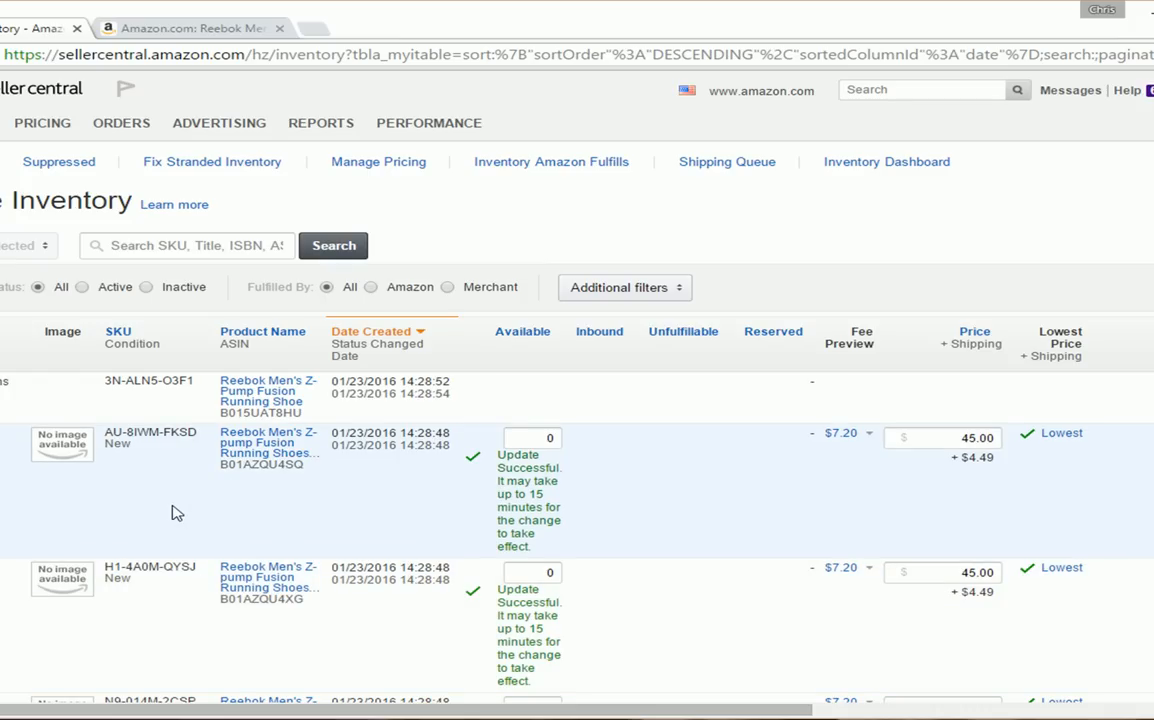
{"action": "scroll", "coordinate": [170, 513], "scroll_direction": "down", "scroll_amount": 4}
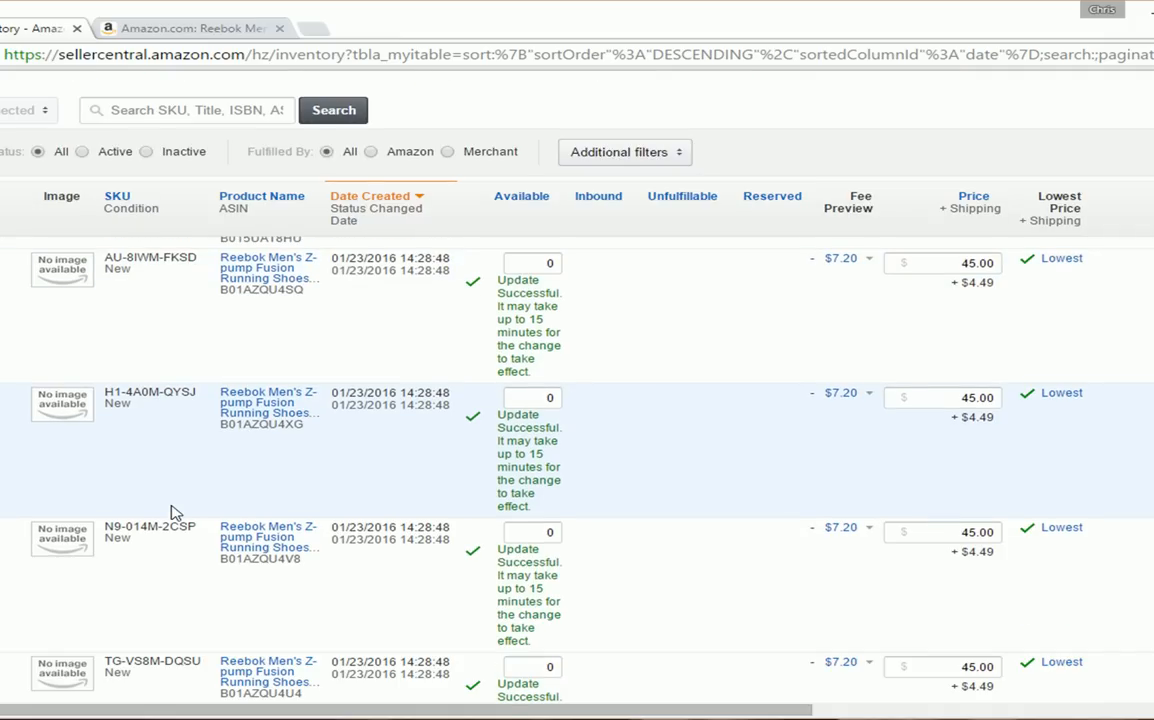
{"action": "scroll", "coordinate": [172, 514], "scroll_direction": "up", "scroll_amount": 3}
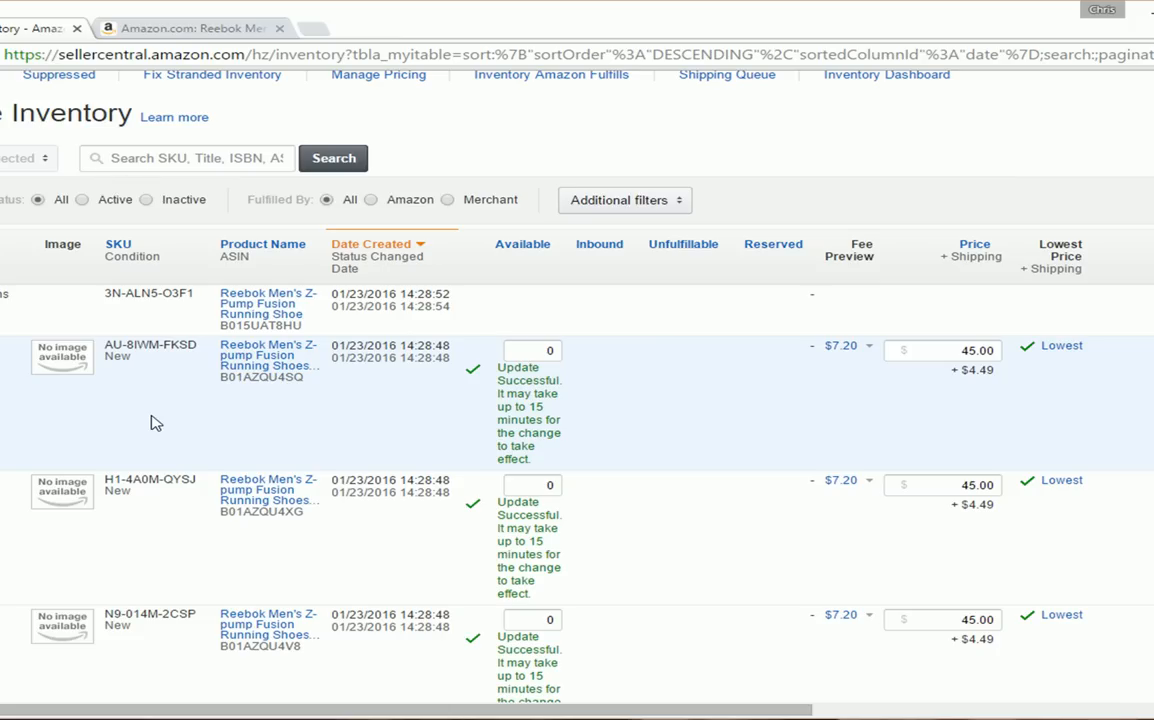
{"action": "scroll", "coordinate": [155, 423], "scroll_direction": "up", "scroll_amount": 1}
{"action": "scroll", "coordinate": [154, 424], "scroll_direction": "down", "scroll_amount": 1}
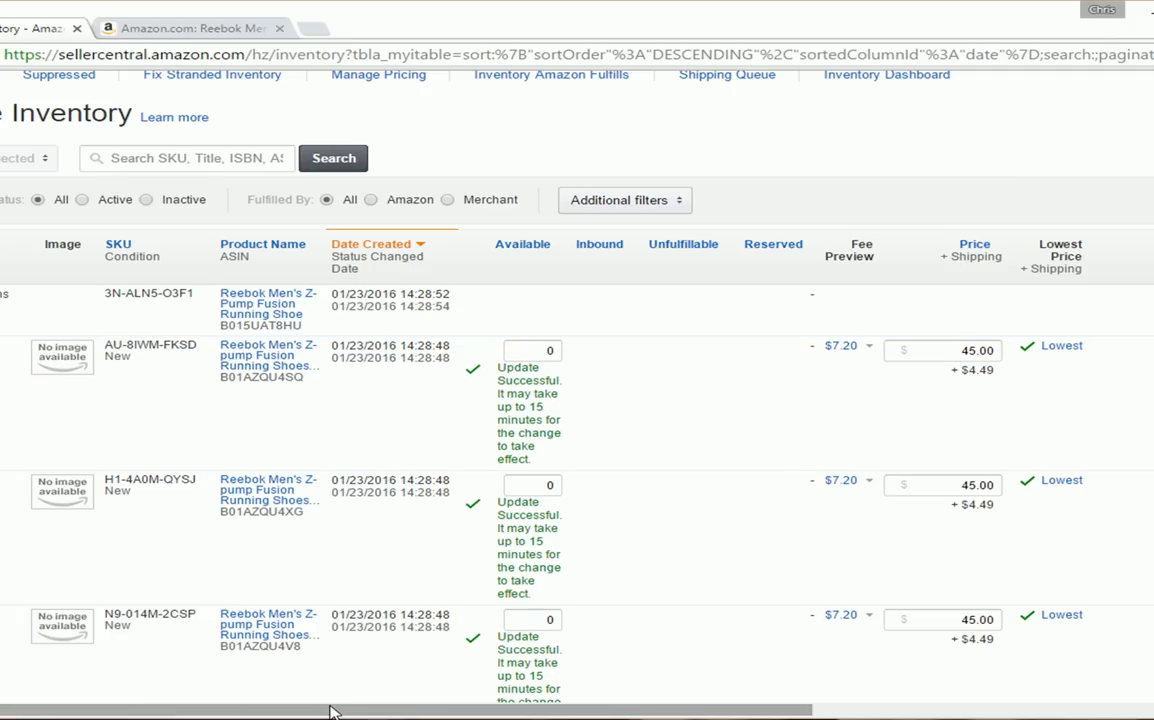
{"action": "left_click_drag", "start_coordinate": [334, 711], "coordinate": [62, 714]}
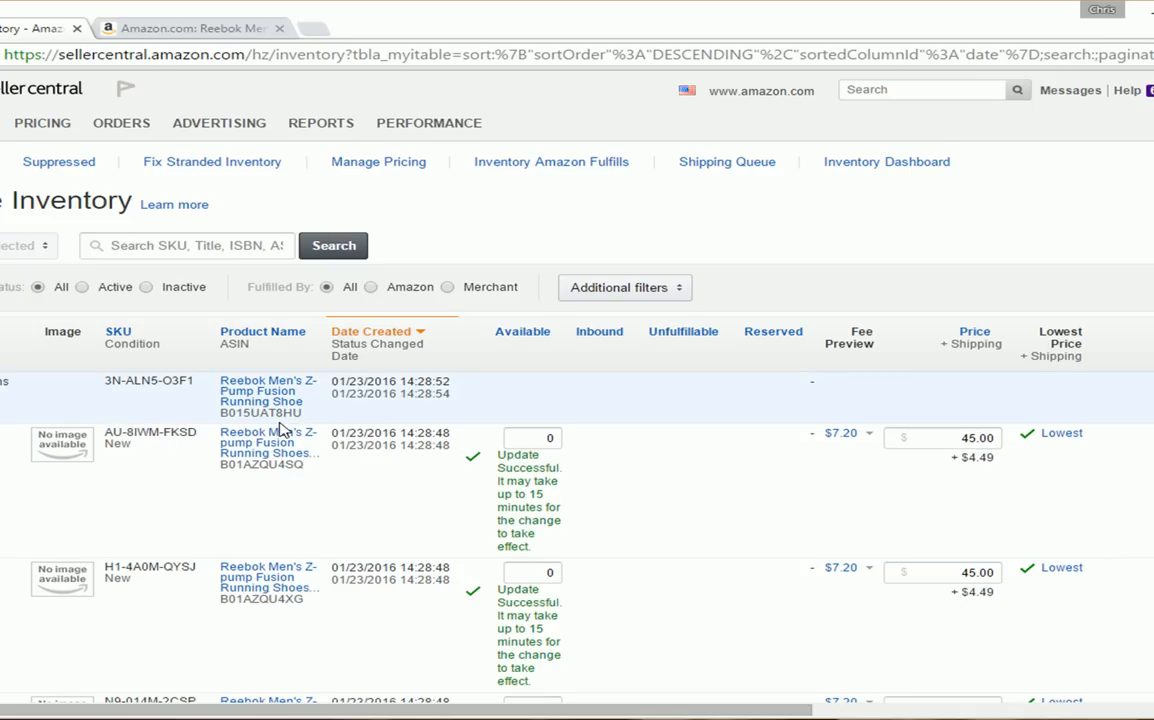
{"action": "scroll", "coordinate": [281, 427], "scroll_direction": "down", "scroll_amount": 1}
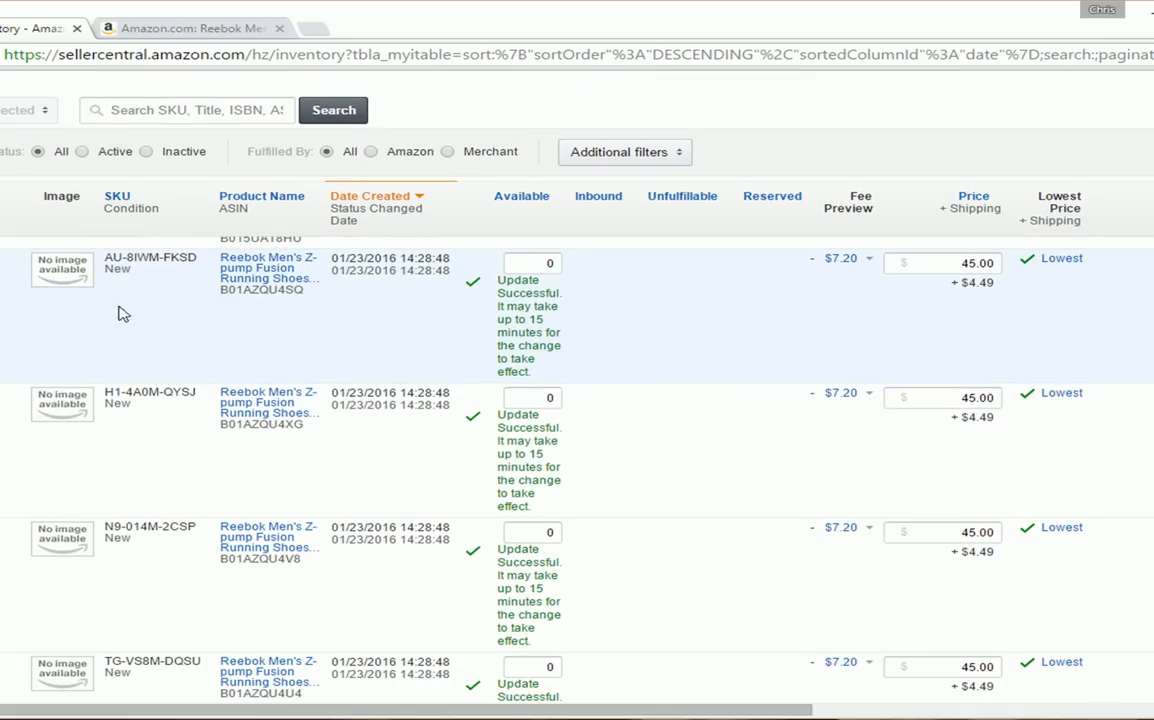